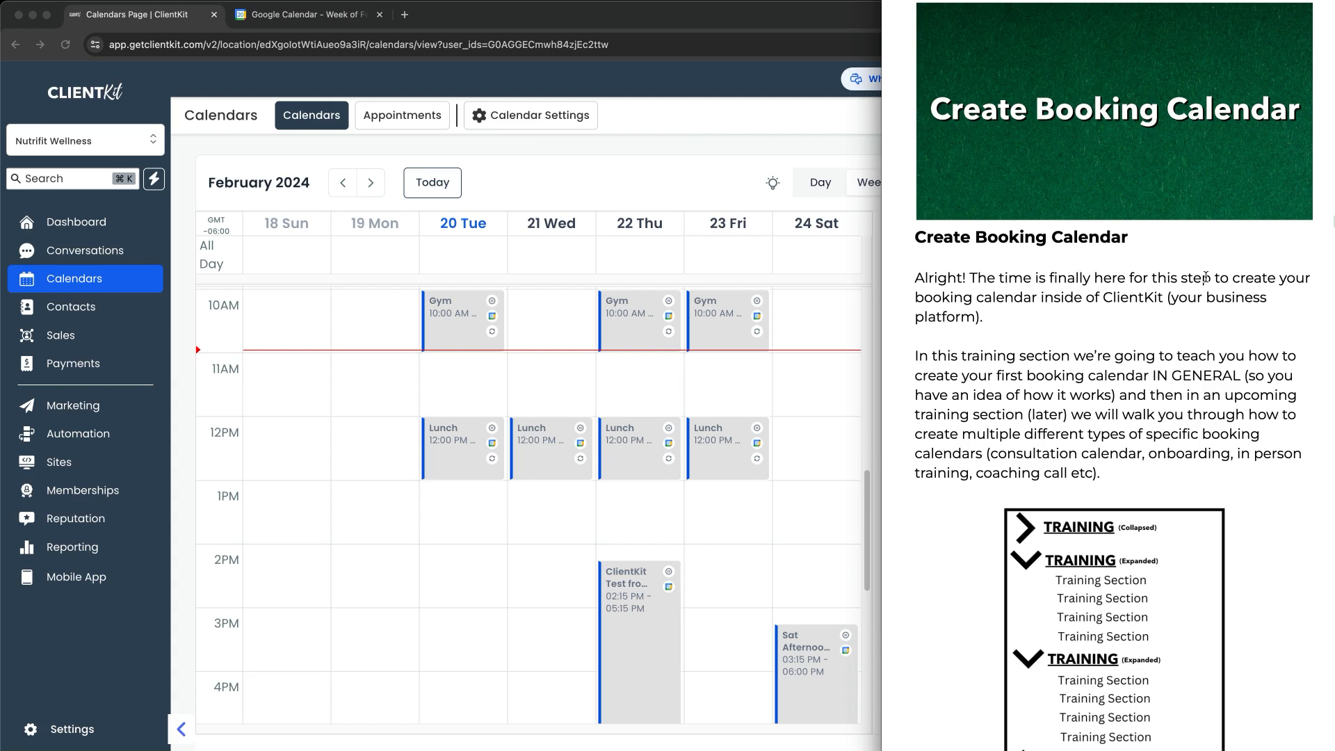
Read the training guide from the Create Booking Calendar introduction through to its step-by-step section
scroll(1109, 275, down, 3)
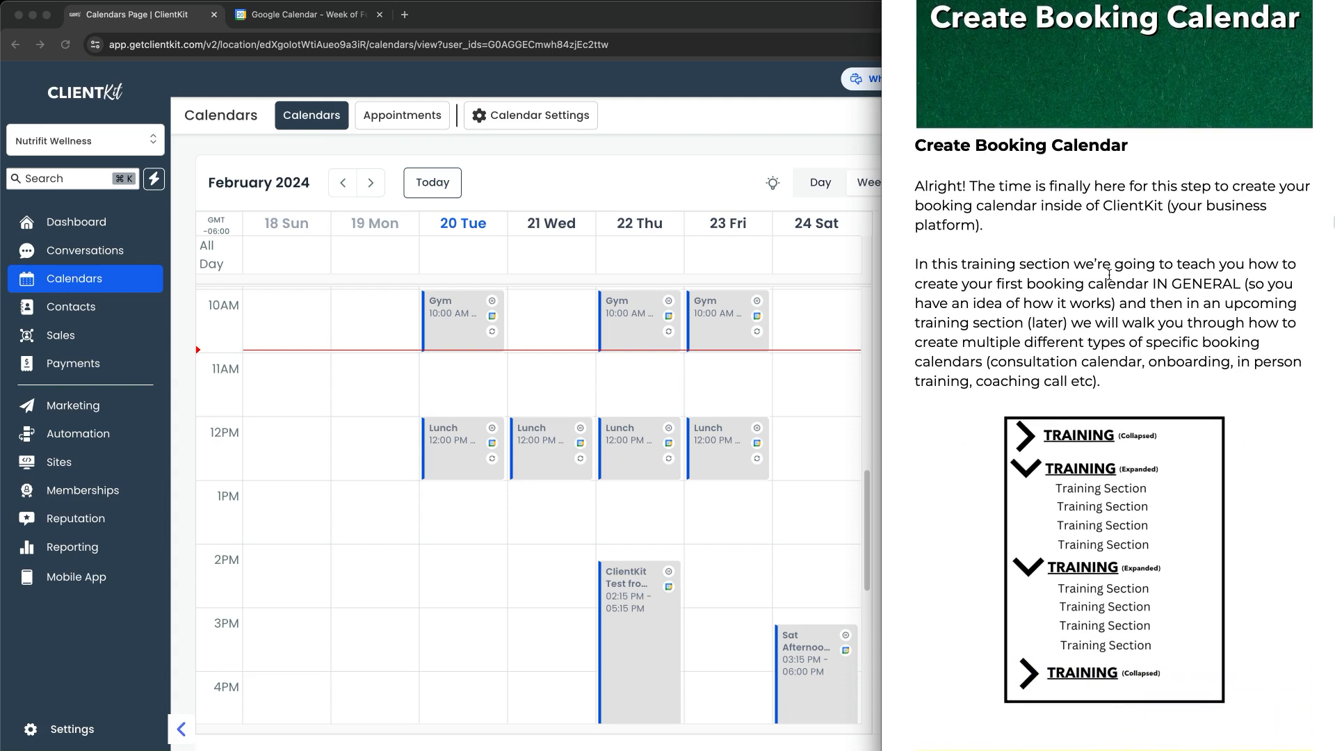
scroll(1109, 275, down, 2)
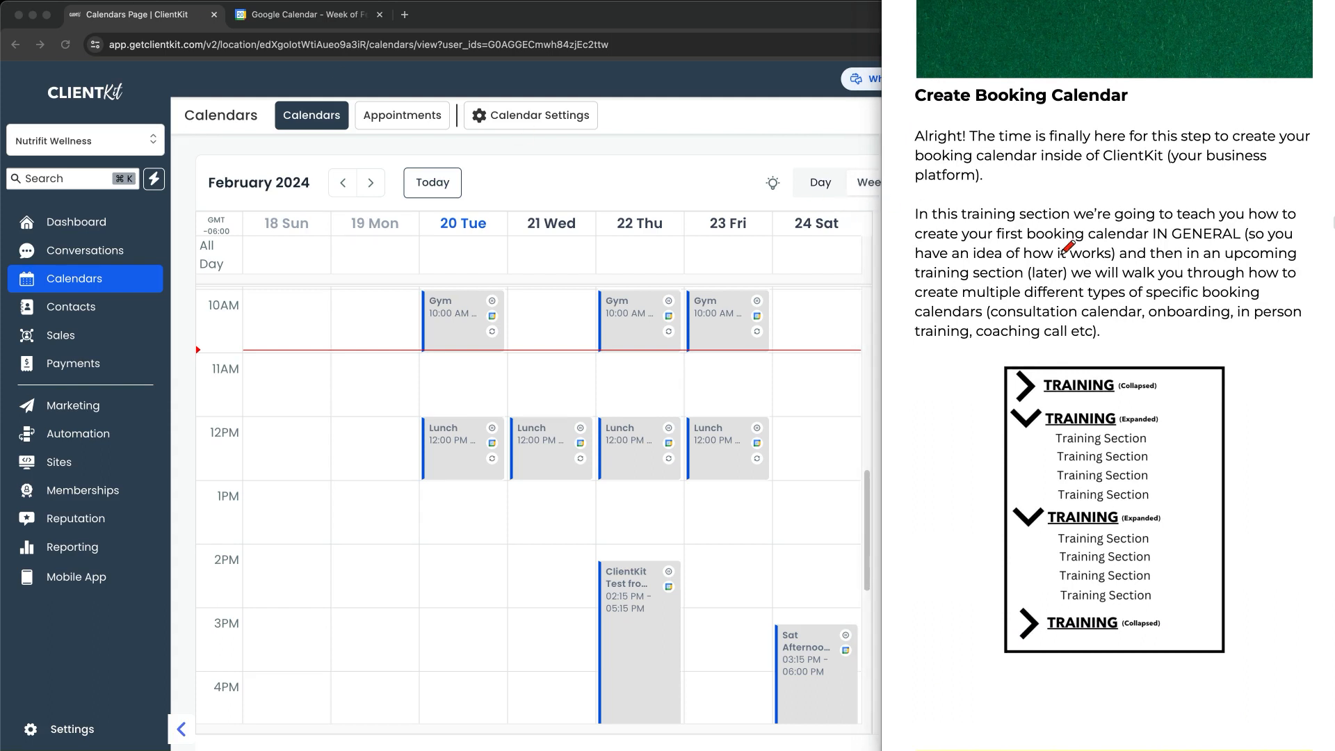
drag(1173, 242, 1256, 236)
mouse_move(1126, 567)
mouse_down()
mouse_move(1178, 585)
mouse_move(1043, 608)
mouse_move(1135, 568)
mouse_up()
mouse_move(1095, 504)
mouse_down()
mouse_move(1175, 518)
mouse_move(1085, 499)
mouse_move(1168, 556)
mouse_move(1106, 546)
mouse_move(1208, 588)
mouse_up()
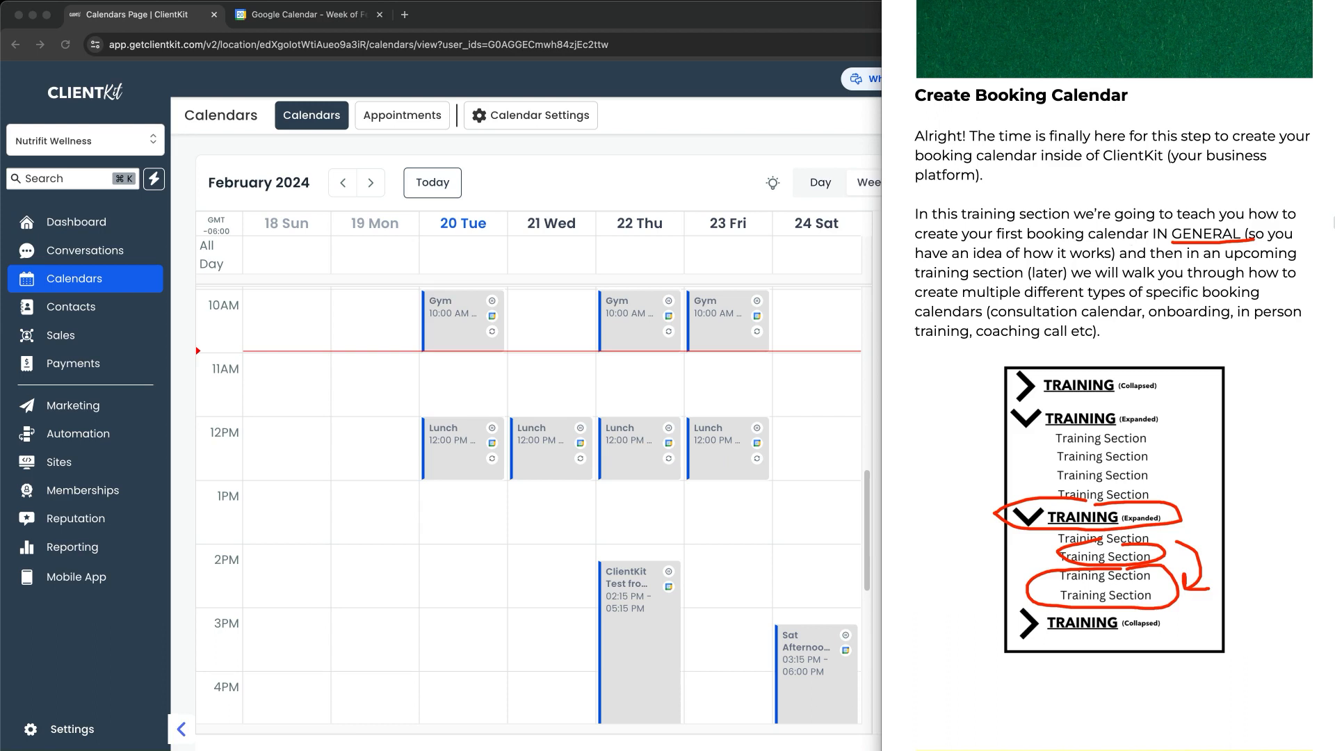
scroll(1075, 252, down, 3)
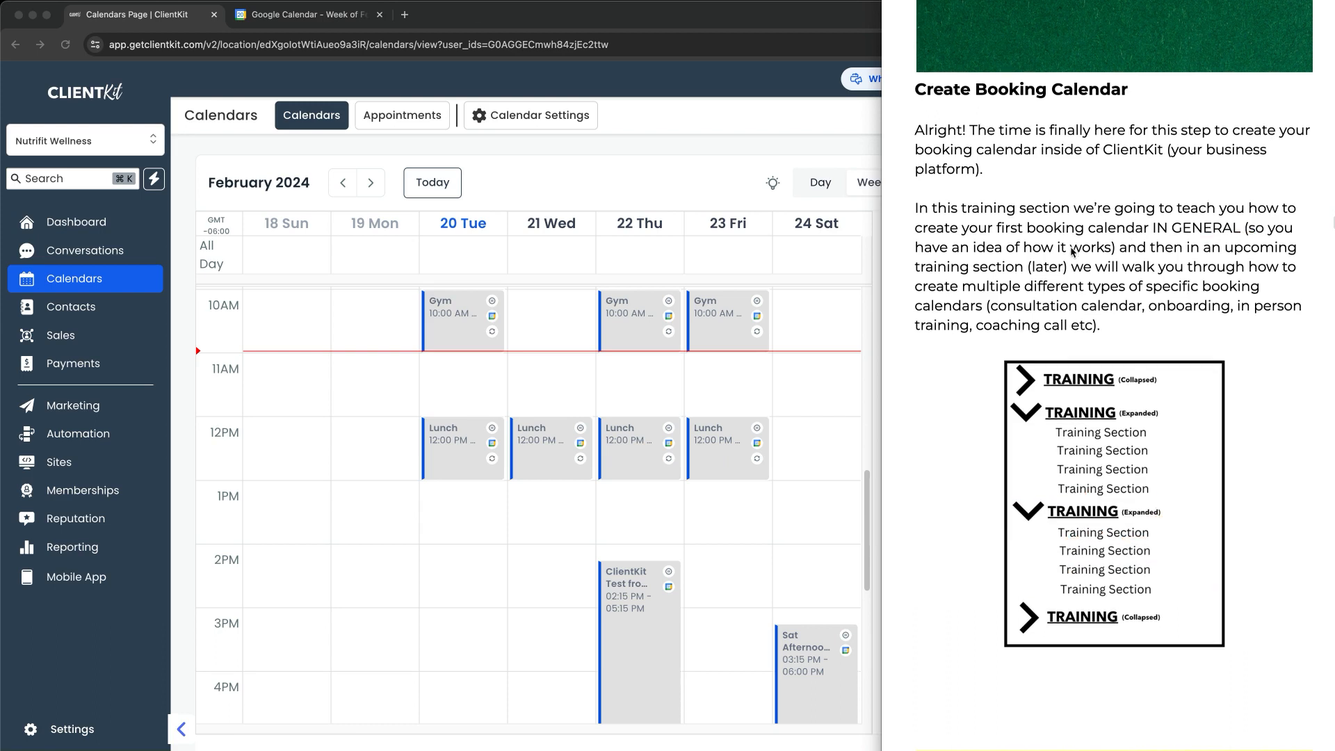
scroll(1072, 251, down, 10)
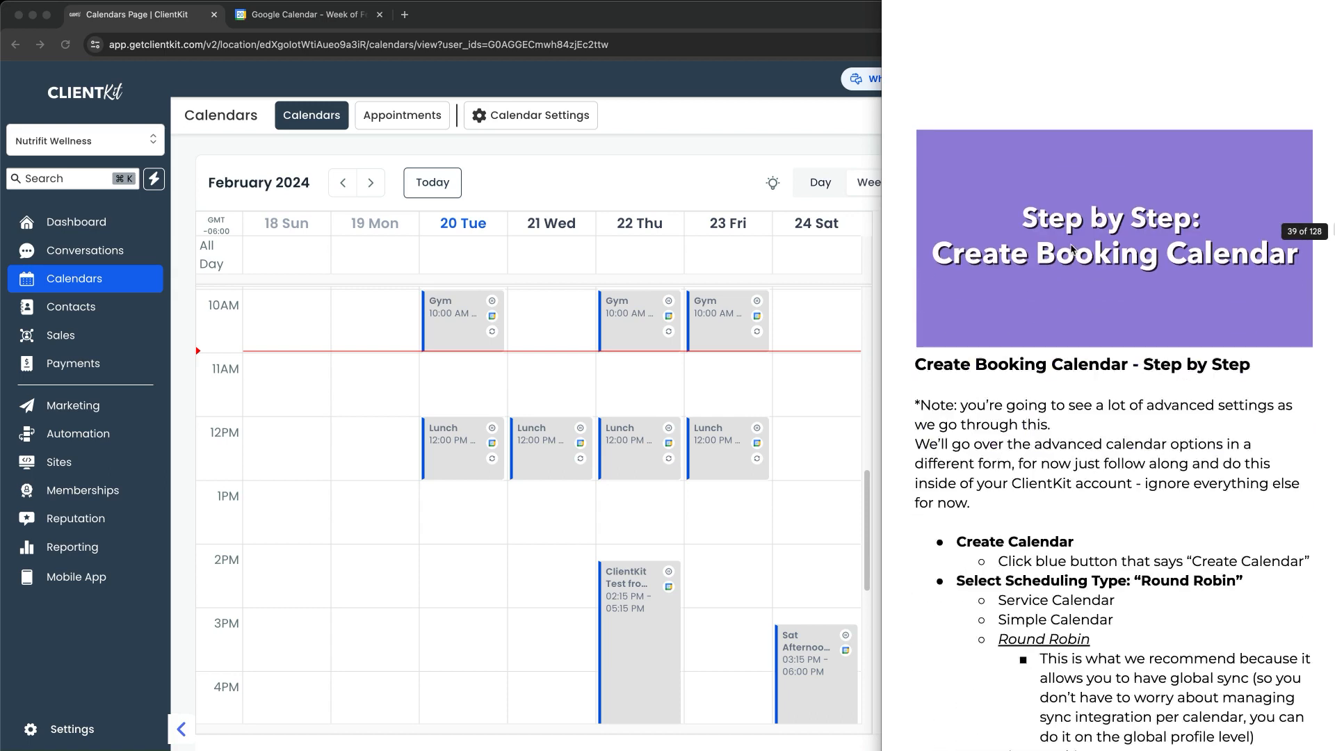
scroll(1072, 250, down, 1)
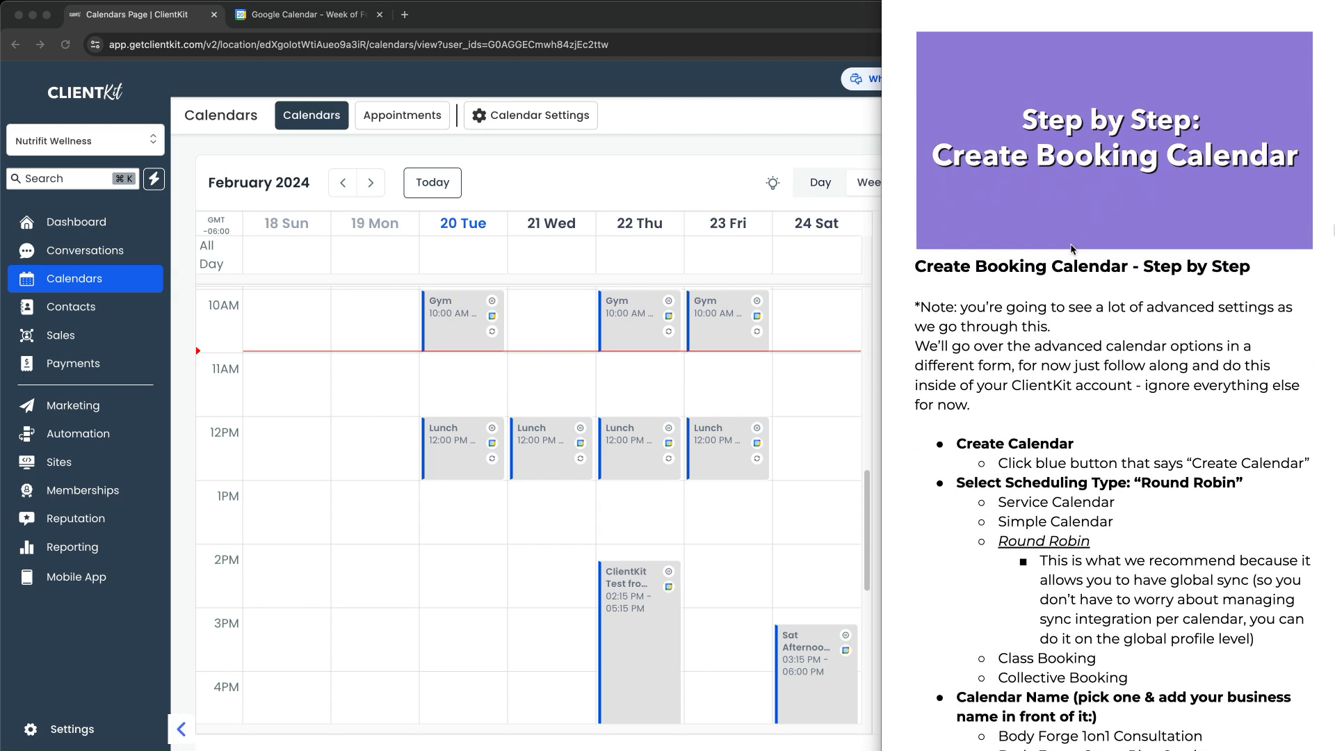
scroll(1072, 249, down, 1)
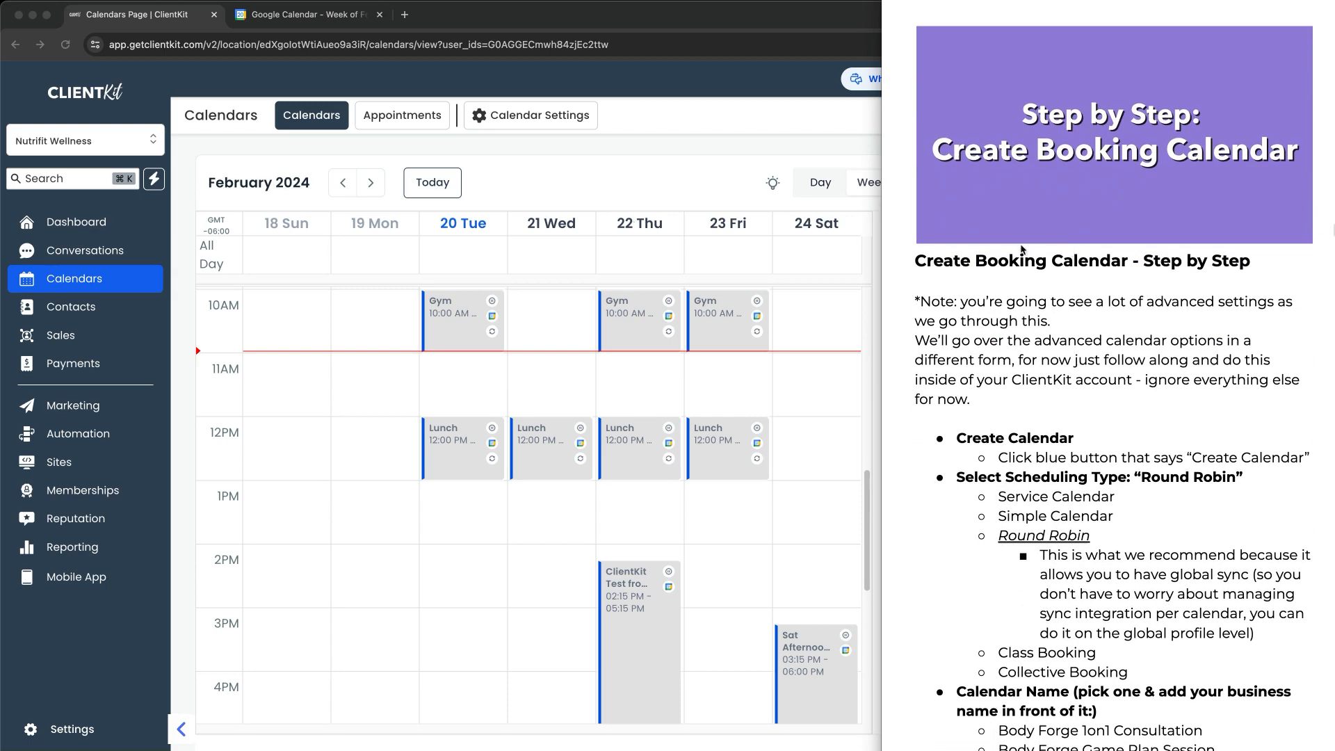
Return to ClientKit and open the calendar management page in the account settings
click(531, 179)
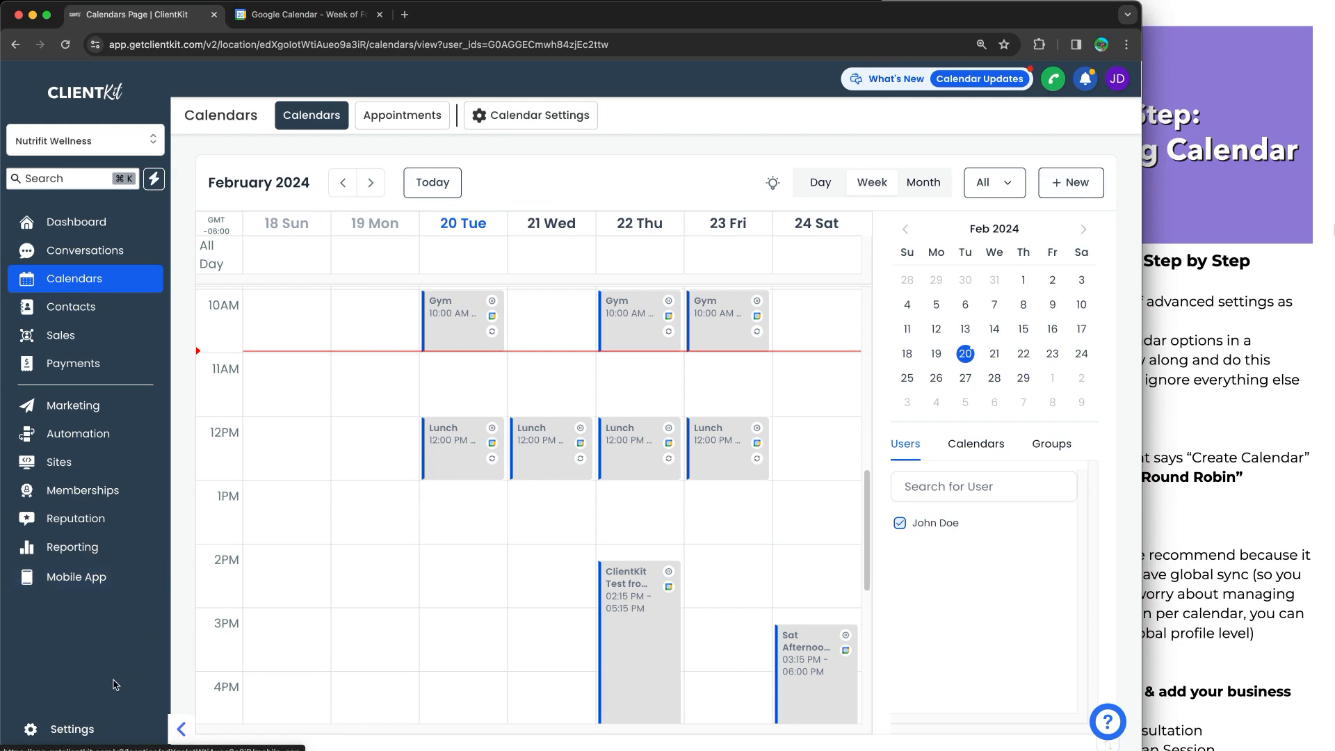
click(86, 728)
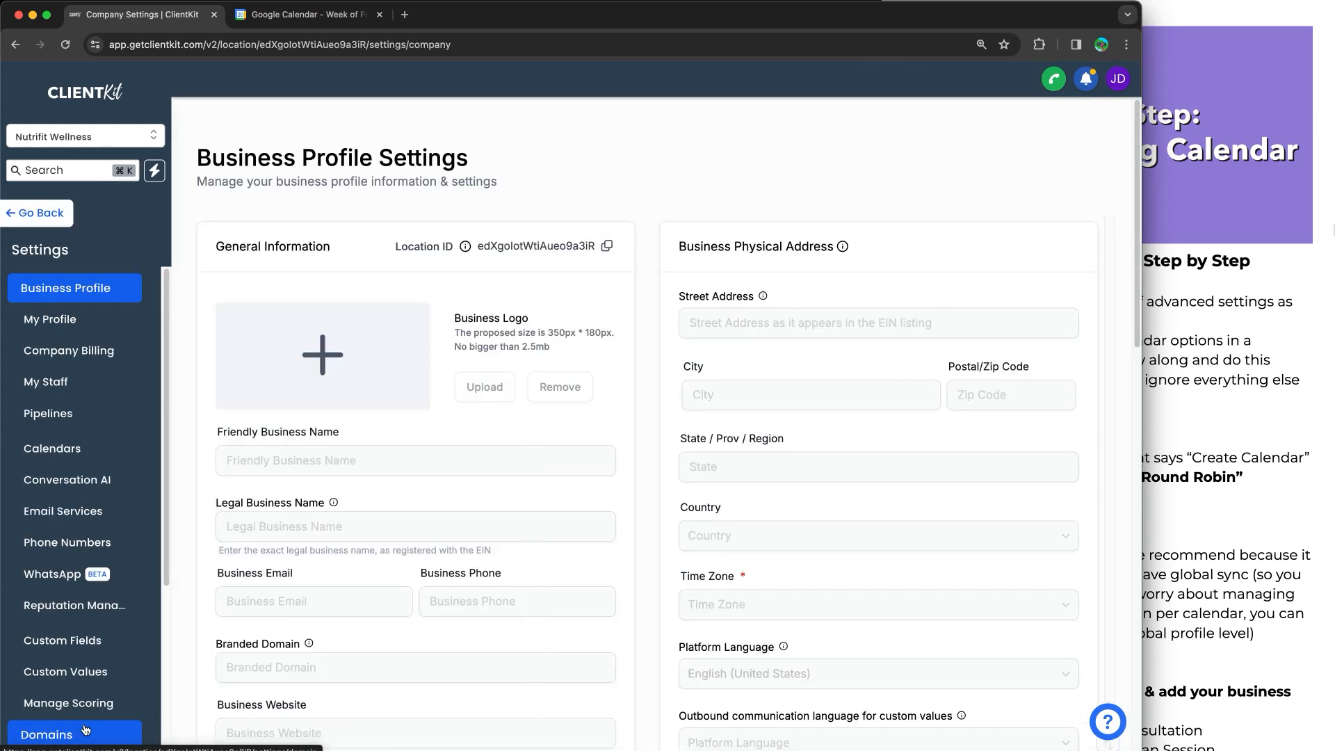
click(82, 449)
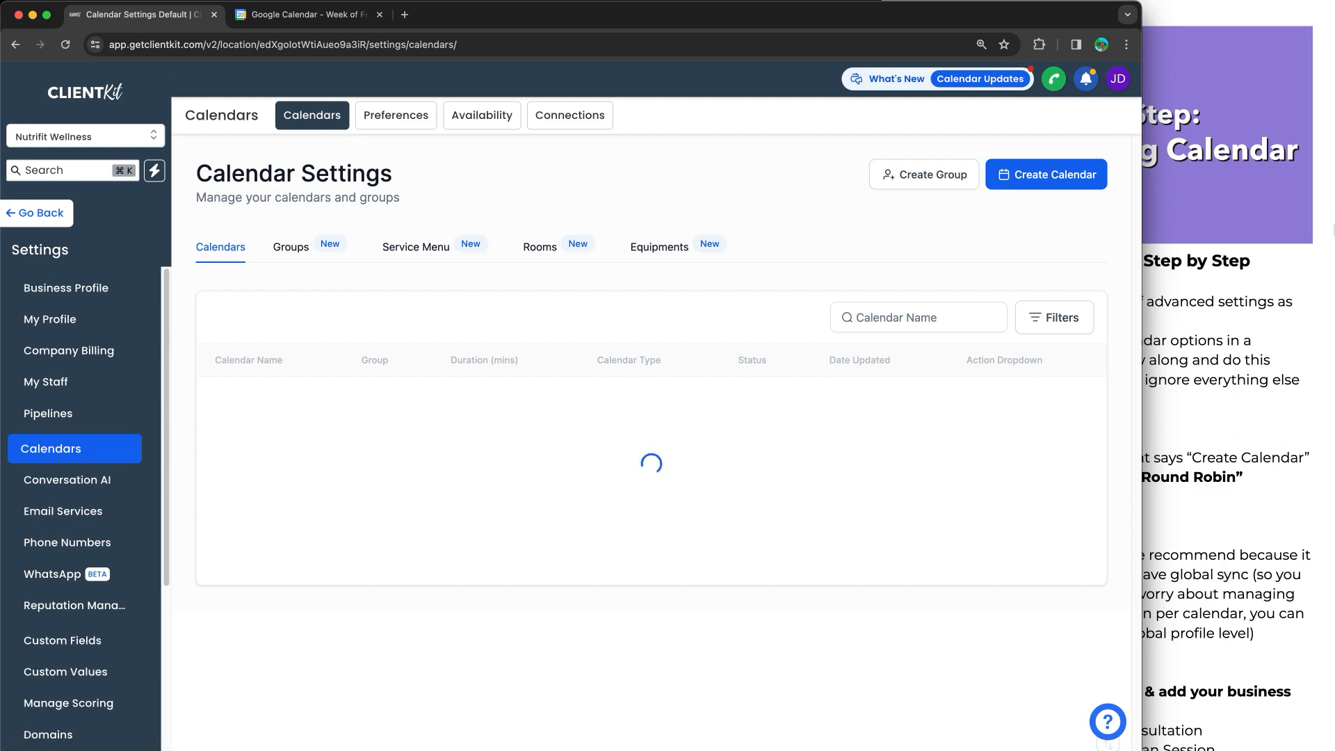
mouse_move(300, 98)
mouse_down()
mouse_move(358, 96)
mouse_move(292, 133)
mouse_move(278, 101)
mouse_move(299, 98)
mouse_up()
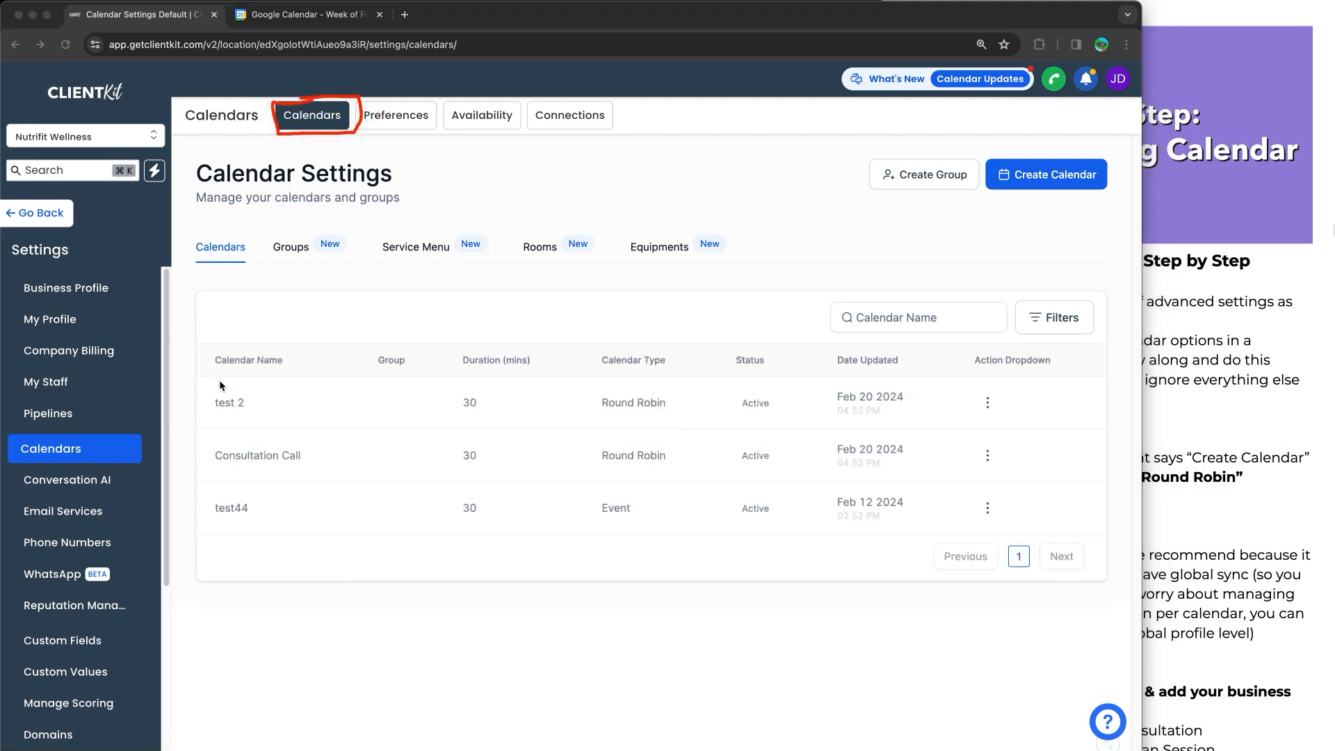
drag(218, 534, 885, 383)
drag(221, 358, 973, 549)
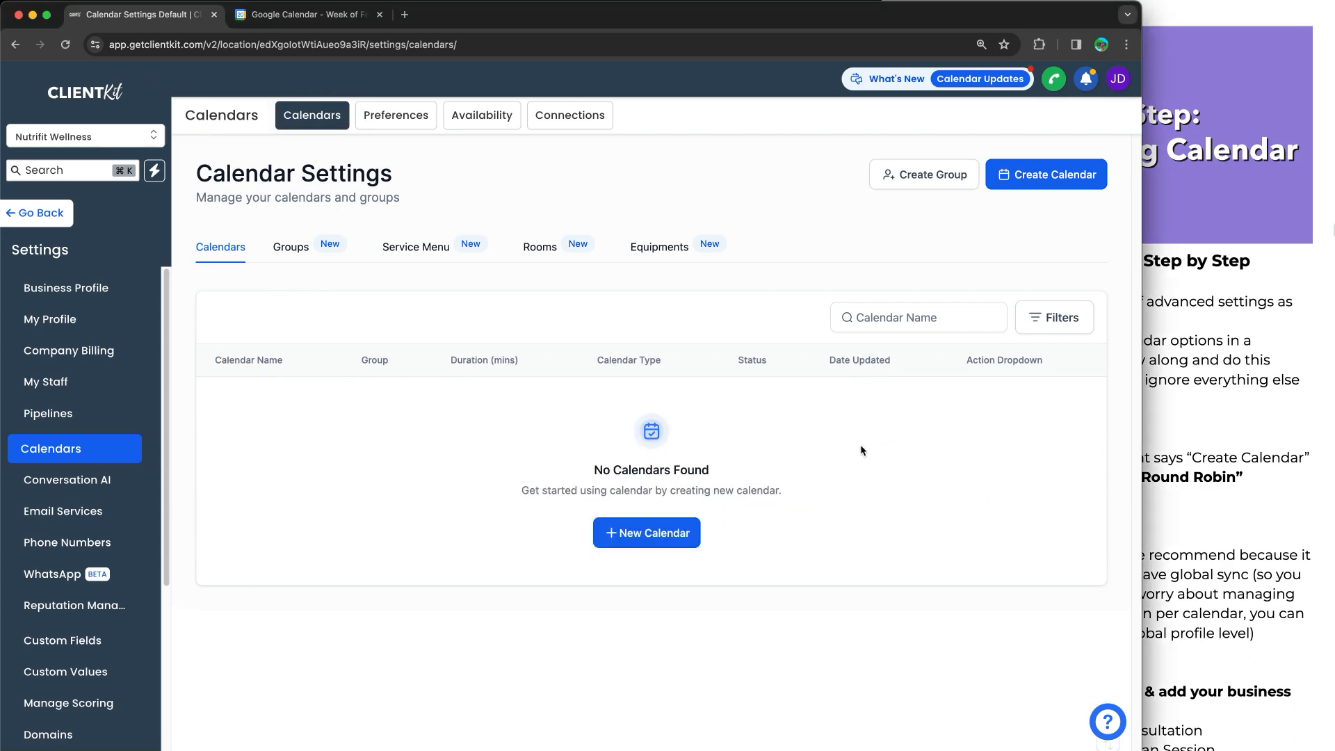
Start a new calendar using the Round Robin scheduling type
click(581, 480)
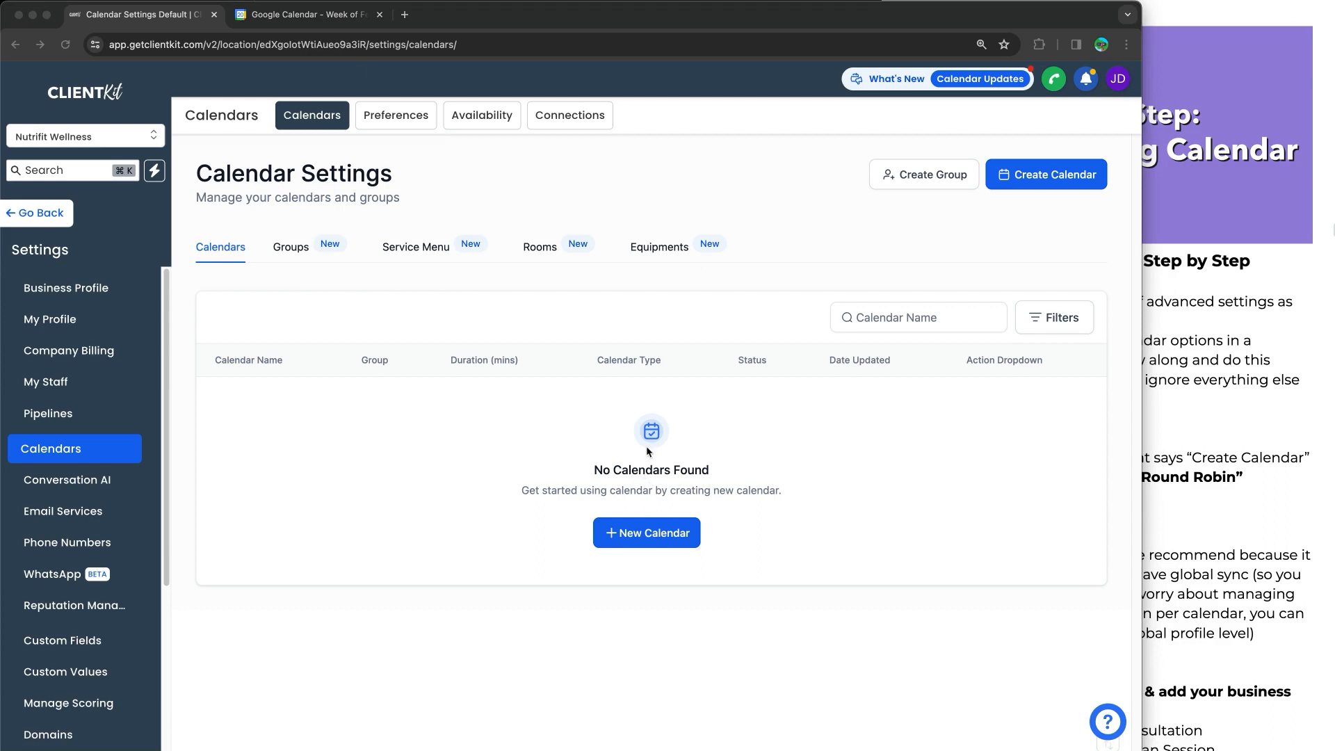
click(609, 447)
click(655, 541)
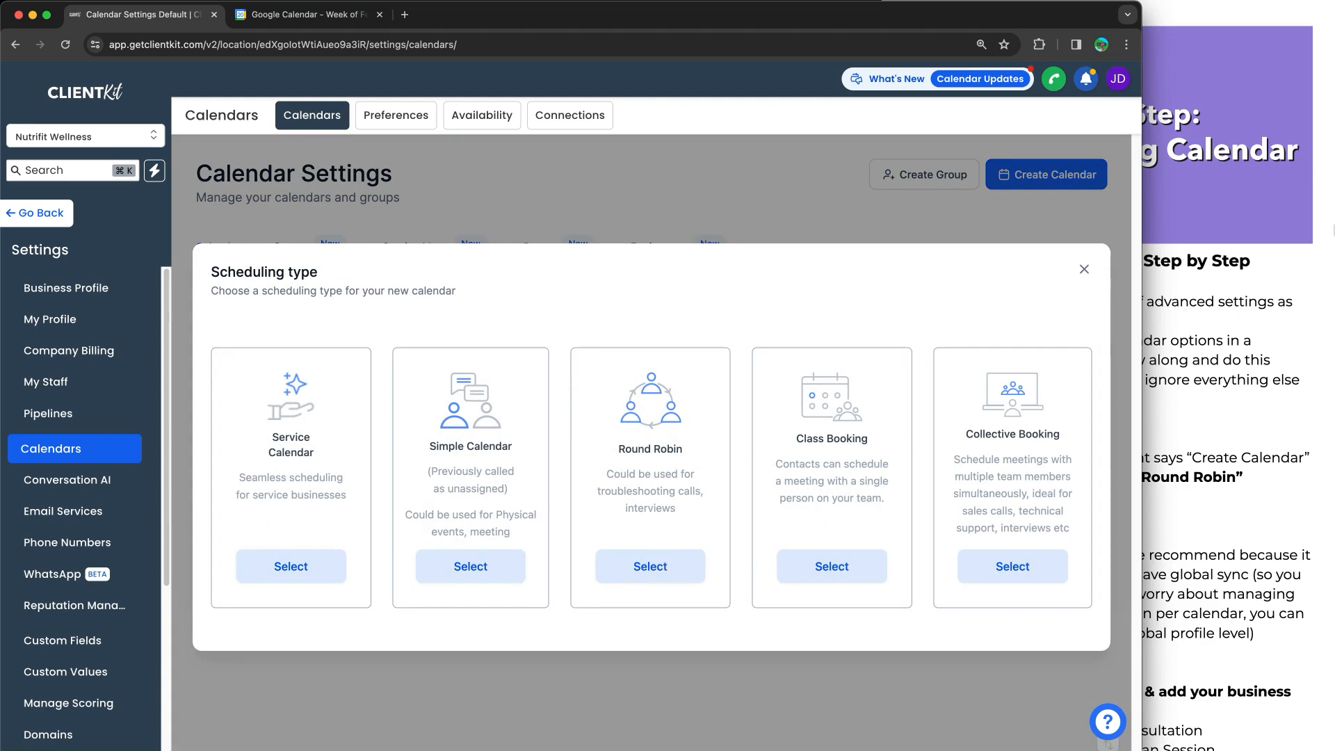
mouse_move(650, 343)
mouse_down()
mouse_move(757, 350)
mouse_move(739, 515)
mouse_move(669, 621)
mouse_move(574, 556)
mouse_move(563, 358)
mouse_move(686, 347)
mouse_up()
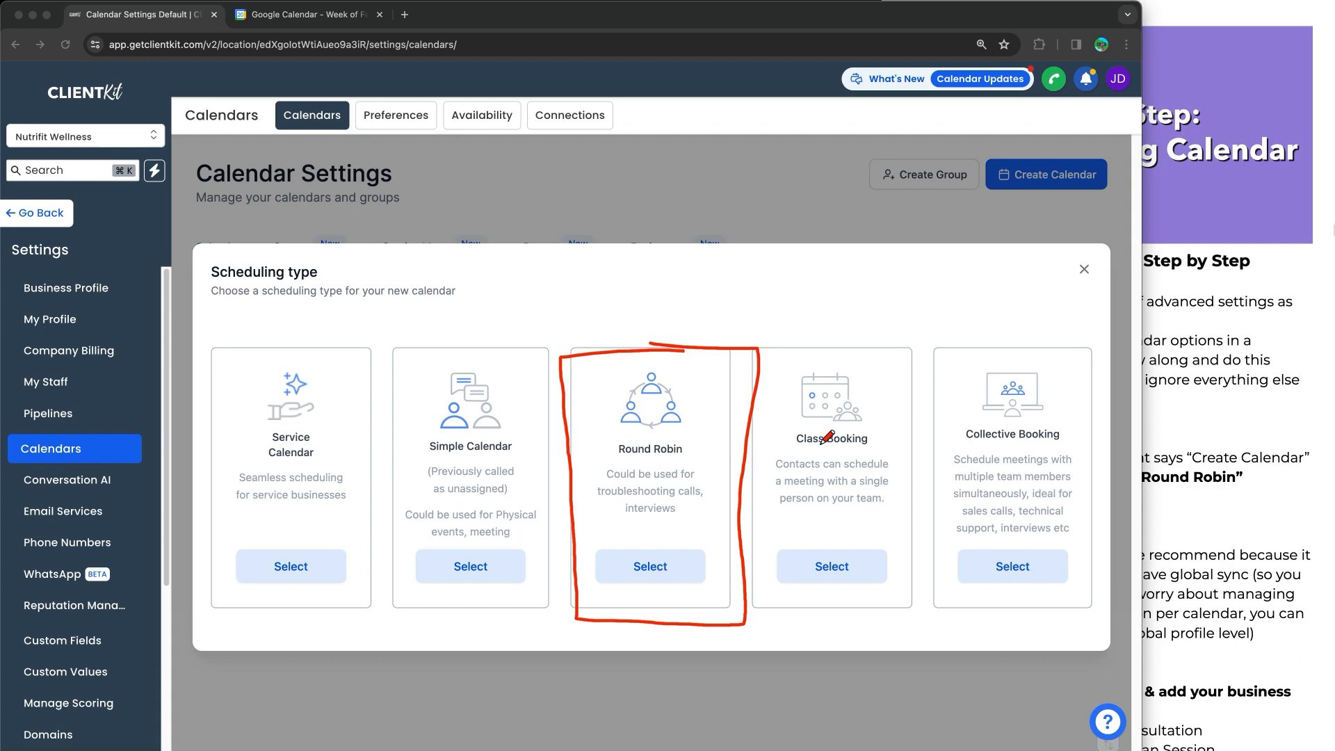
mouse_move(660, 255)
mouse_down()
mouse_move(664, 325)
mouse_move(708, 292)
mouse_up()
click(676, 249)
click(672, 564)
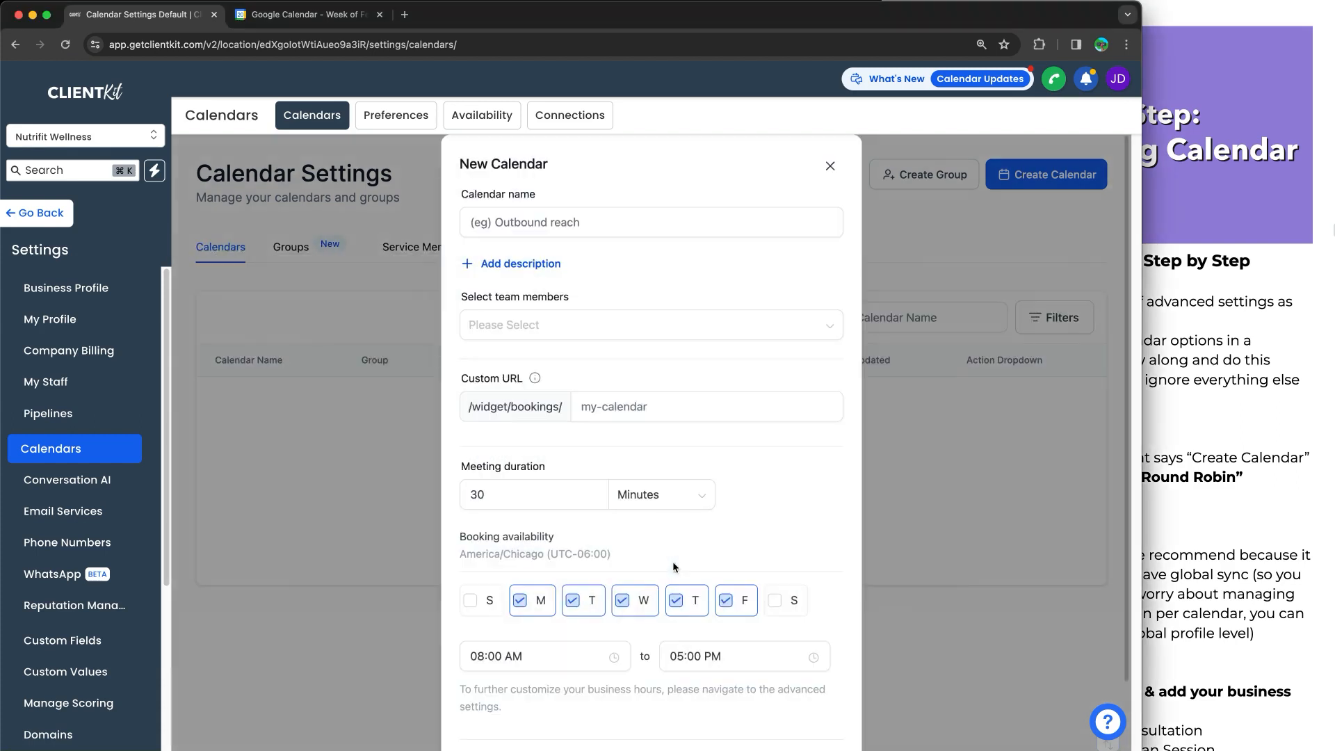
Consult the guide's naming suggestions and name the new calendar "1on1 Consult - Nutrifit Wellness"
scroll(645, 362, down, 3)
scroll(650, 372, up, 3)
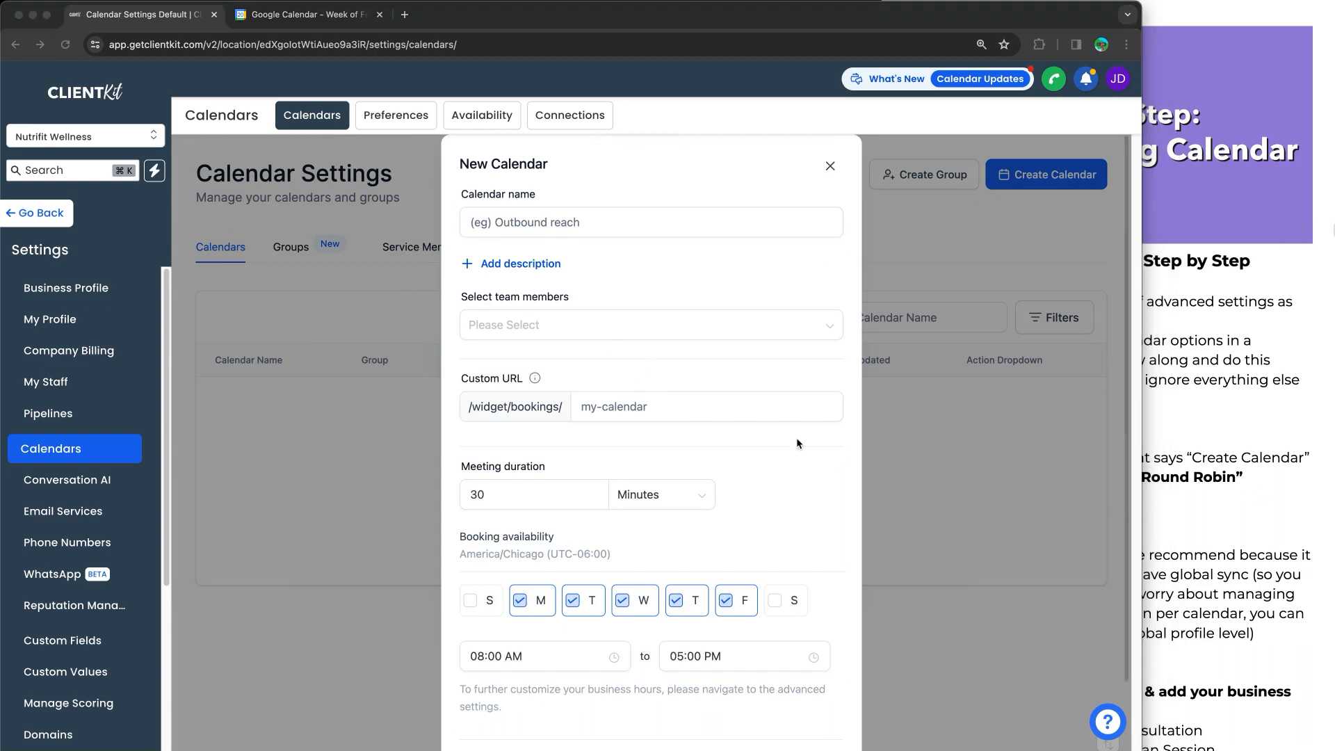
click(1154, 391)
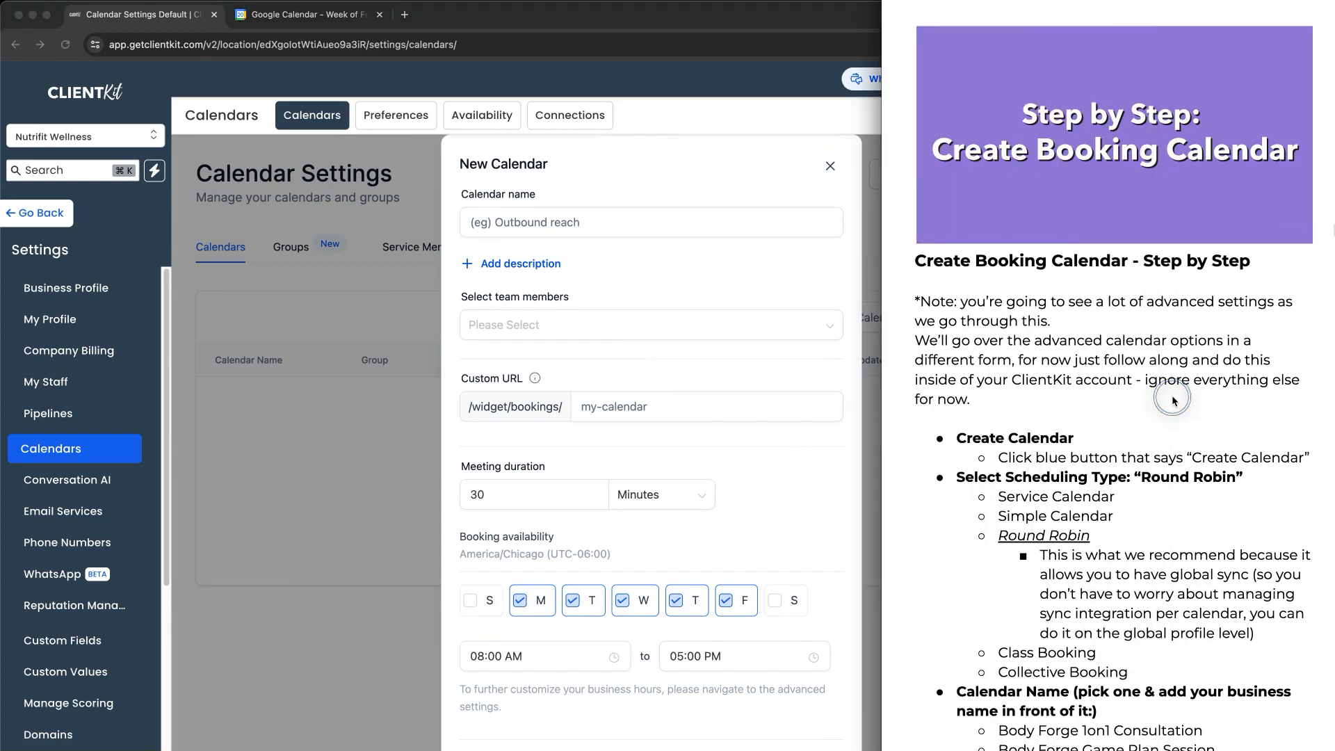
scroll(1142, 465, down, 8)
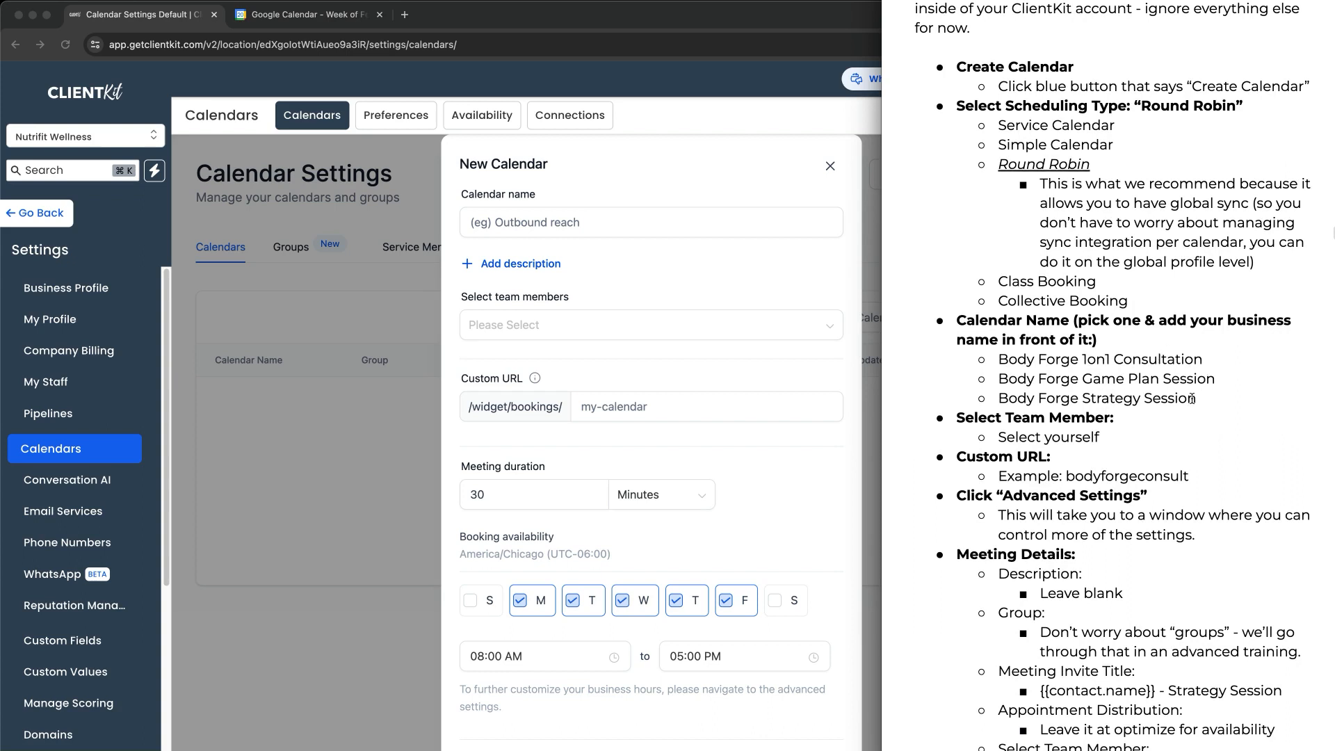
click(584, 226)
text(Nutrifit Wellness)
click(472, 224)
text(1on1 COnsul)
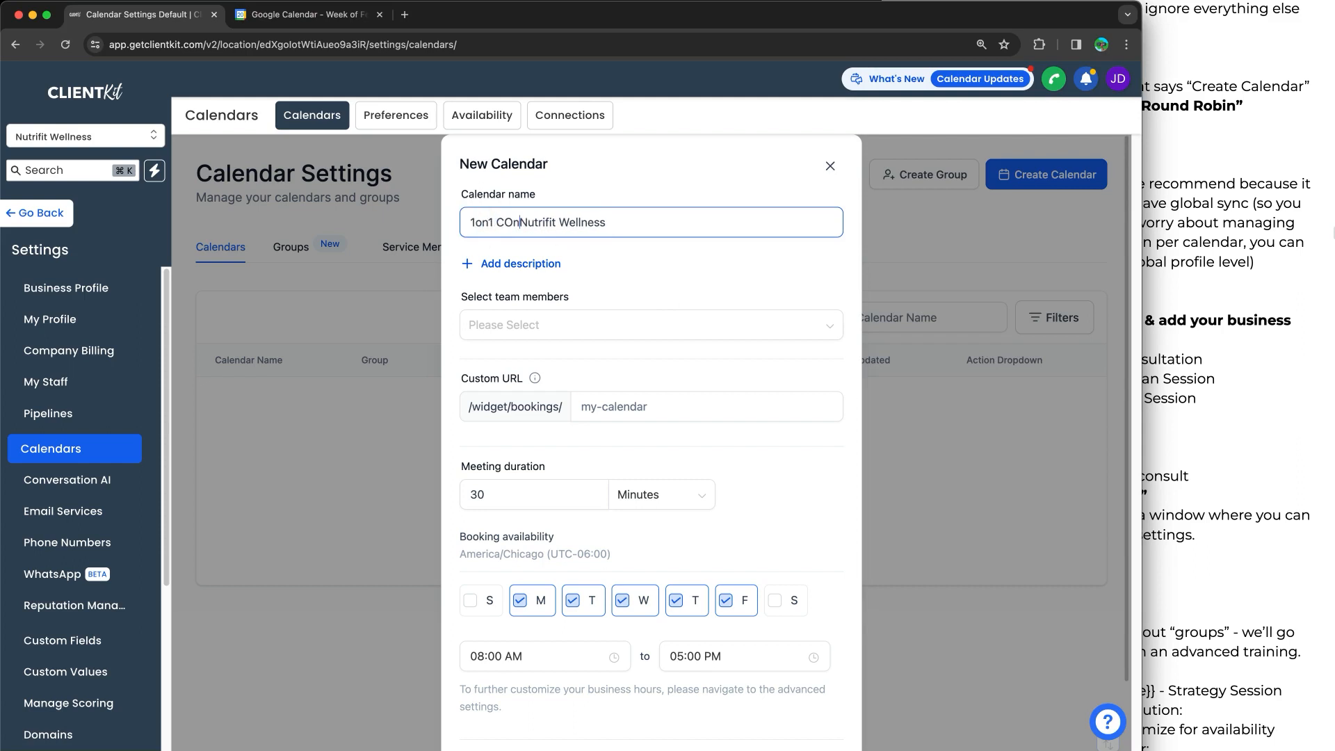
key(BackSpace)
key(BackSpace)
key(BackSpace)
key(BackSpace)
key(BackSpace)
text(onsult -0)
key(BackSpace)
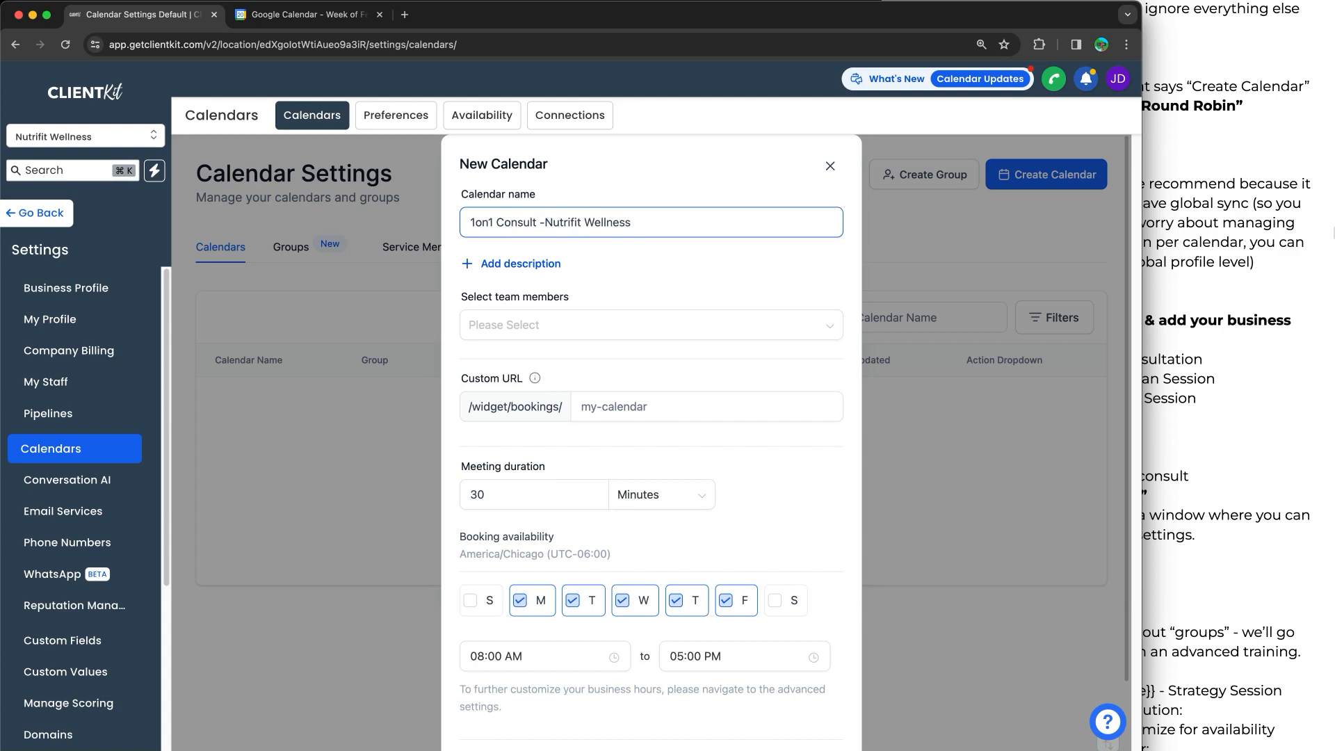
click(526, 268)
click(533, 265)
Assign the account's own user as the team member for the new calendar
scroll(549, 264, down, 3)
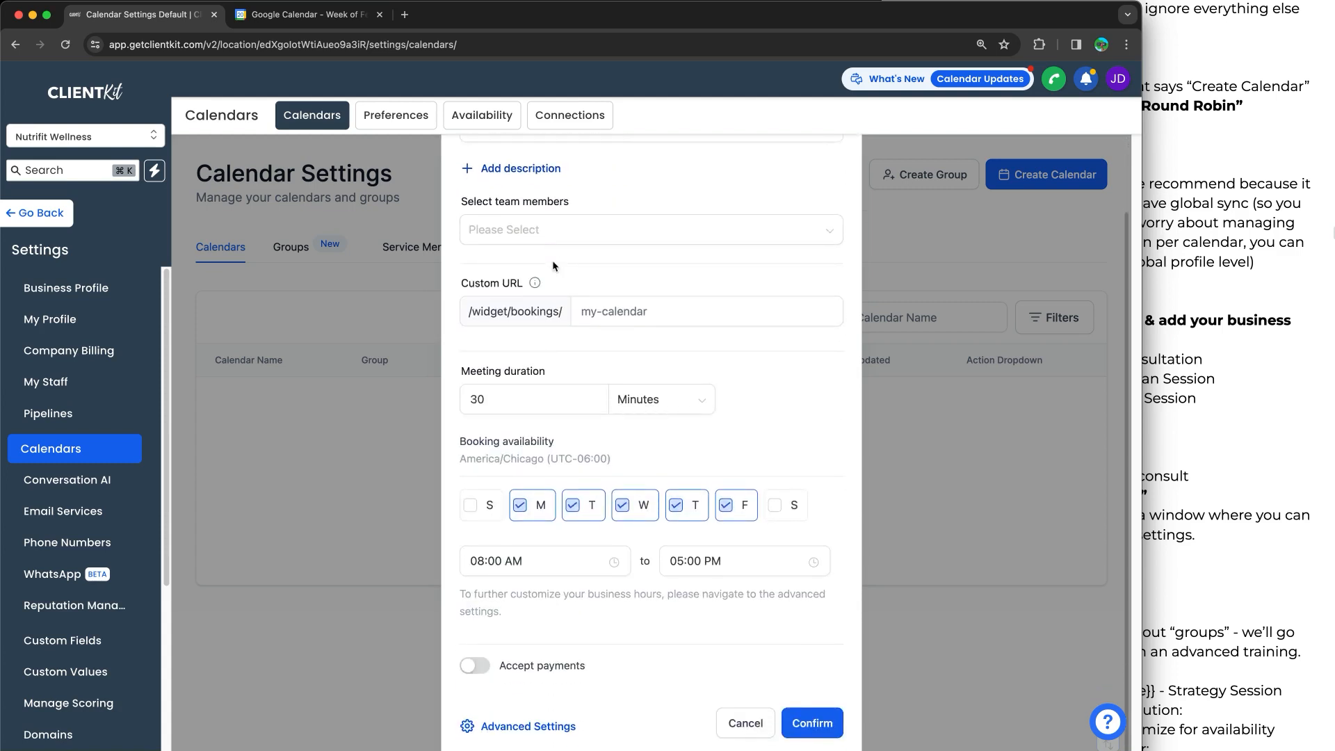
click(528, 243)
click(527, 265)
click(582, 233)
Set the calendar's custom booking URL to "1on1nutrifit"
scroll(606, 322, up, 1)
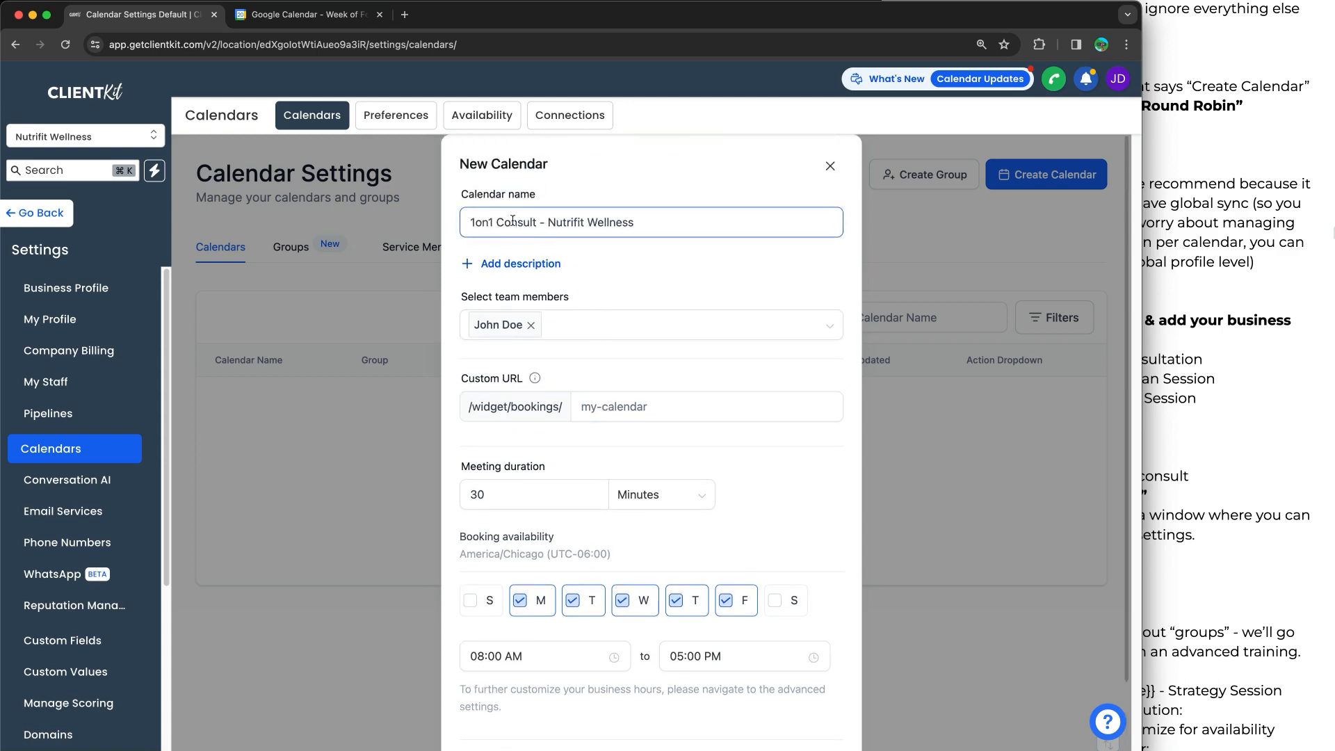
text(1on1nufr)
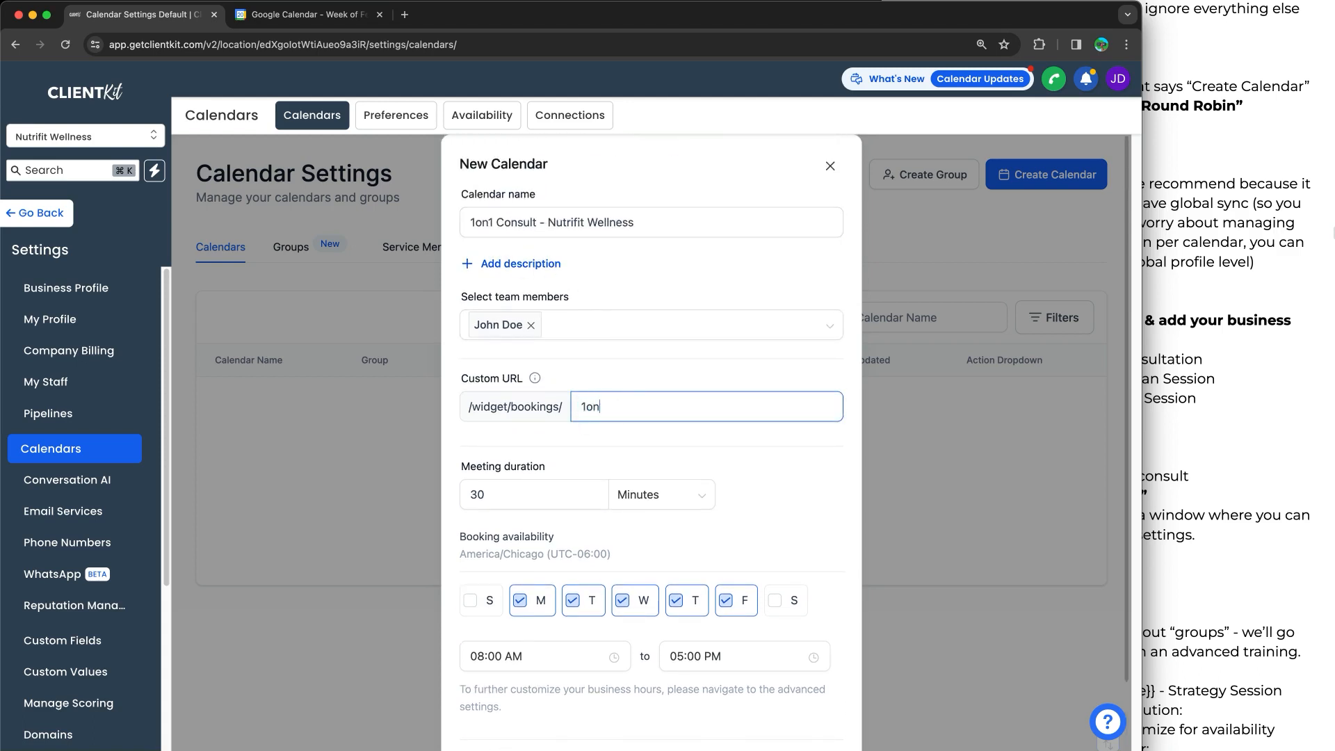
key(BackSpace)
key(BackSpace)
text(nutrifit)
Set the meeting duration to 45 minutes
scroll(626, 404, down, 2)
click(540, 411)
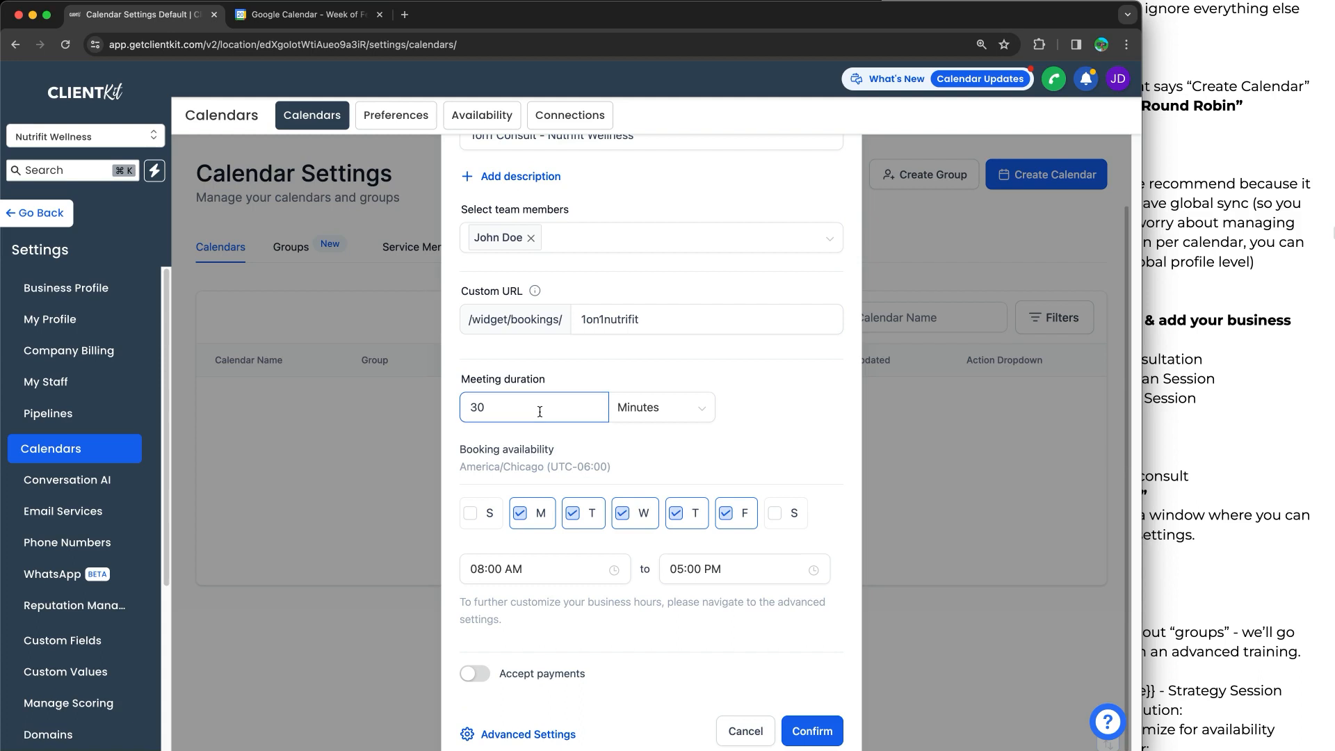
click(539, 412)
key(BackSpace)
key(BackSpace)
text(45)
click(654, 449)
scroll(613, 443, down, 1)
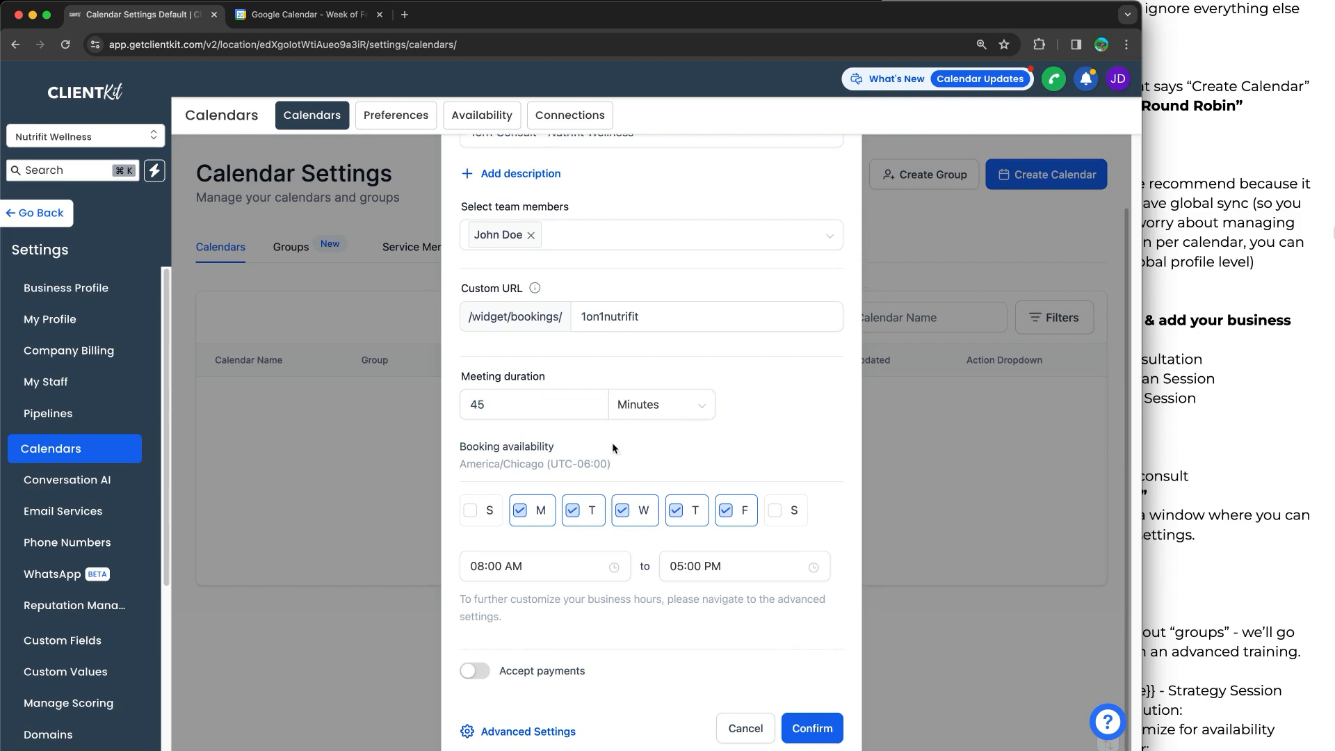
Add Saturday to the booking availability and open the new calendar's advanced settings
click(773, 508)
click(588, 560)
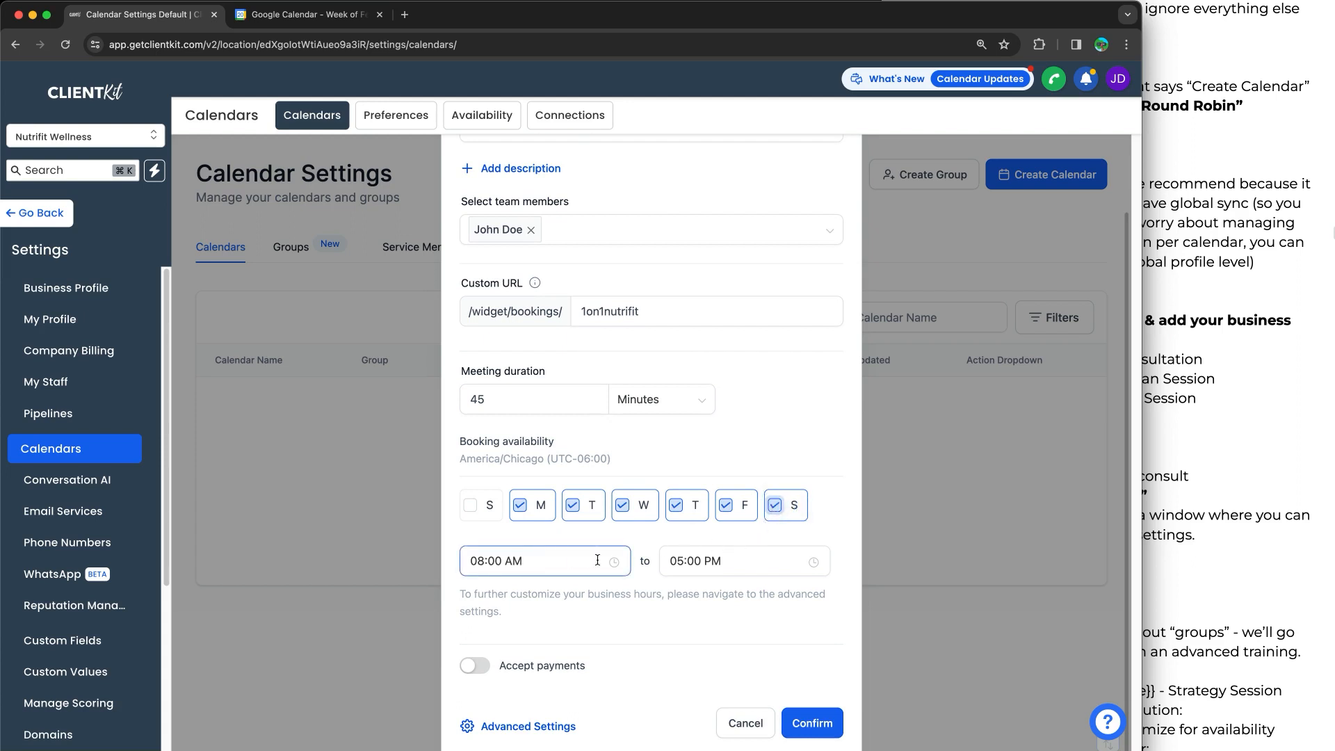
click(729, 565)
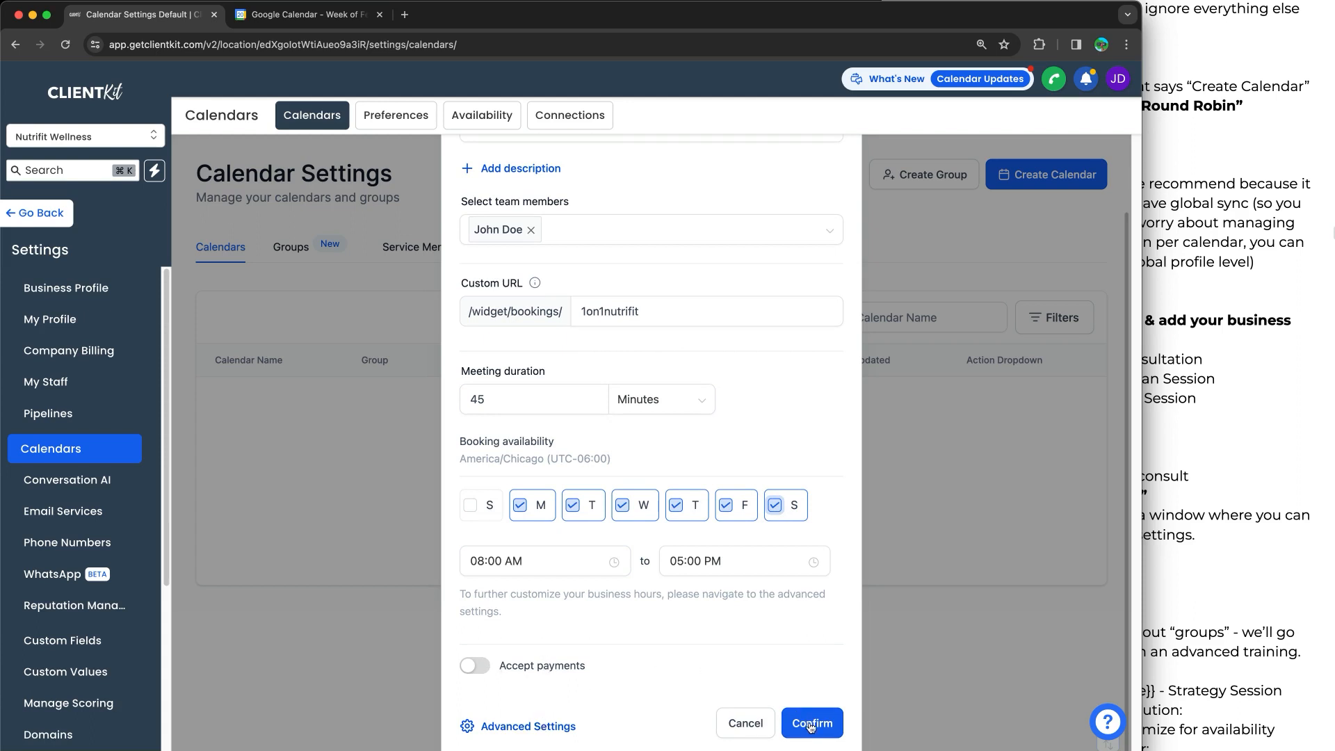
click(551, 729)
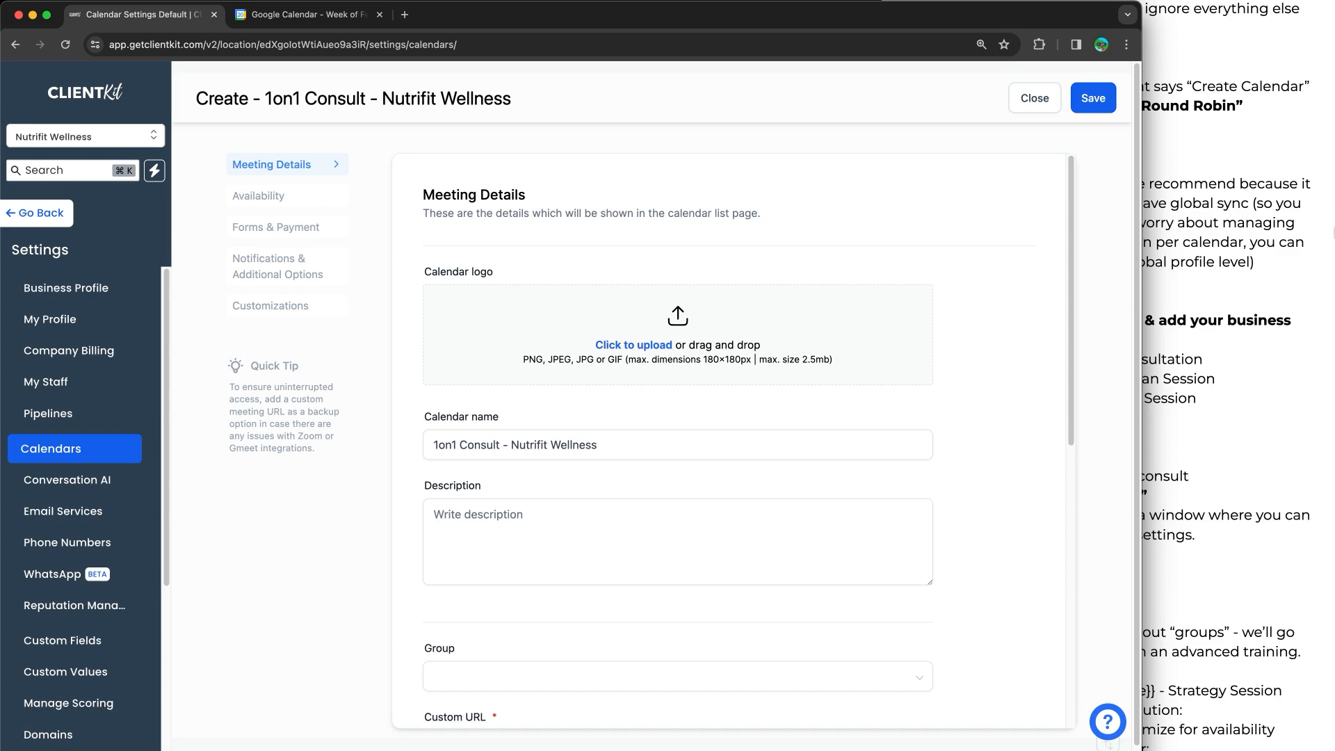
key(ctrl+alt+a)
drag(337, 164, 383, 138)
mouse_move(301, 199)
mouse_down()
mouse_move(345, 189)
mouse_move(366, 219)
mouse_up()
drag(334, 269, 376, 253)
drag(323, 306, 379, 293)
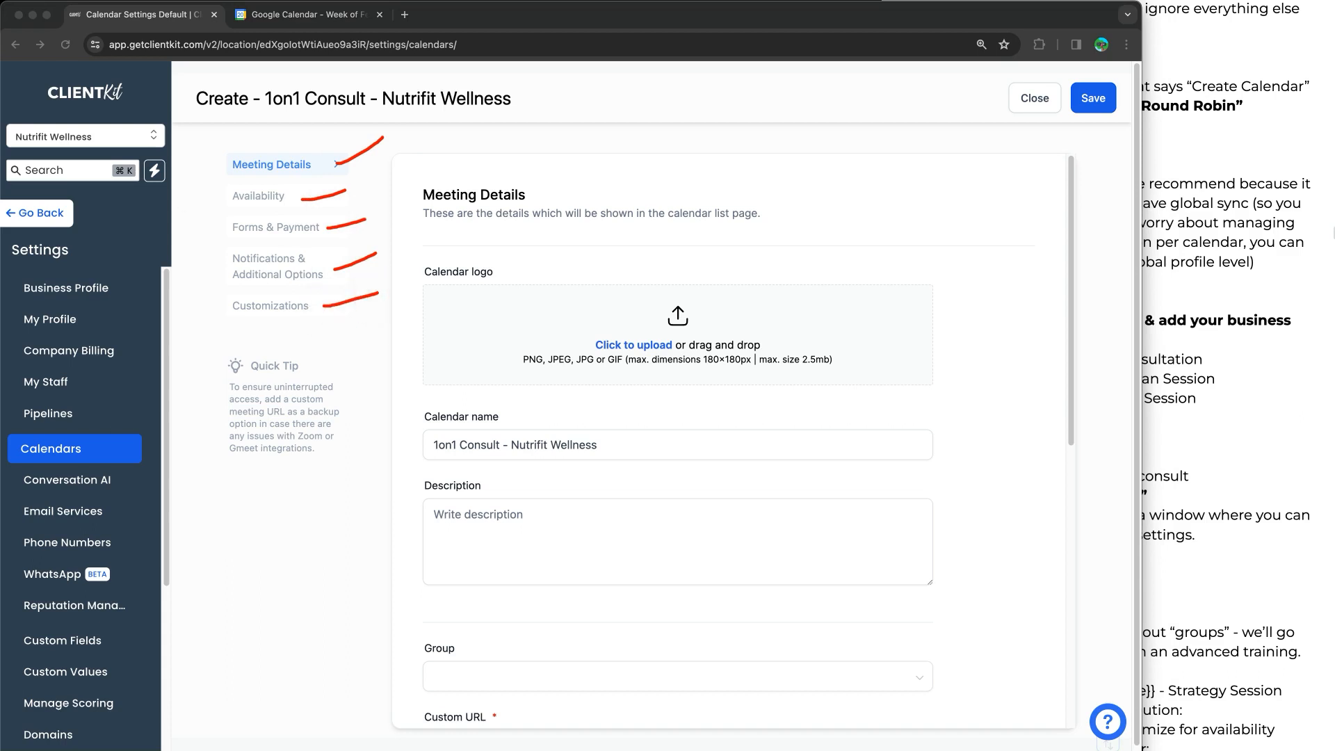
key(alt+BackSpace)
click(716, 239)
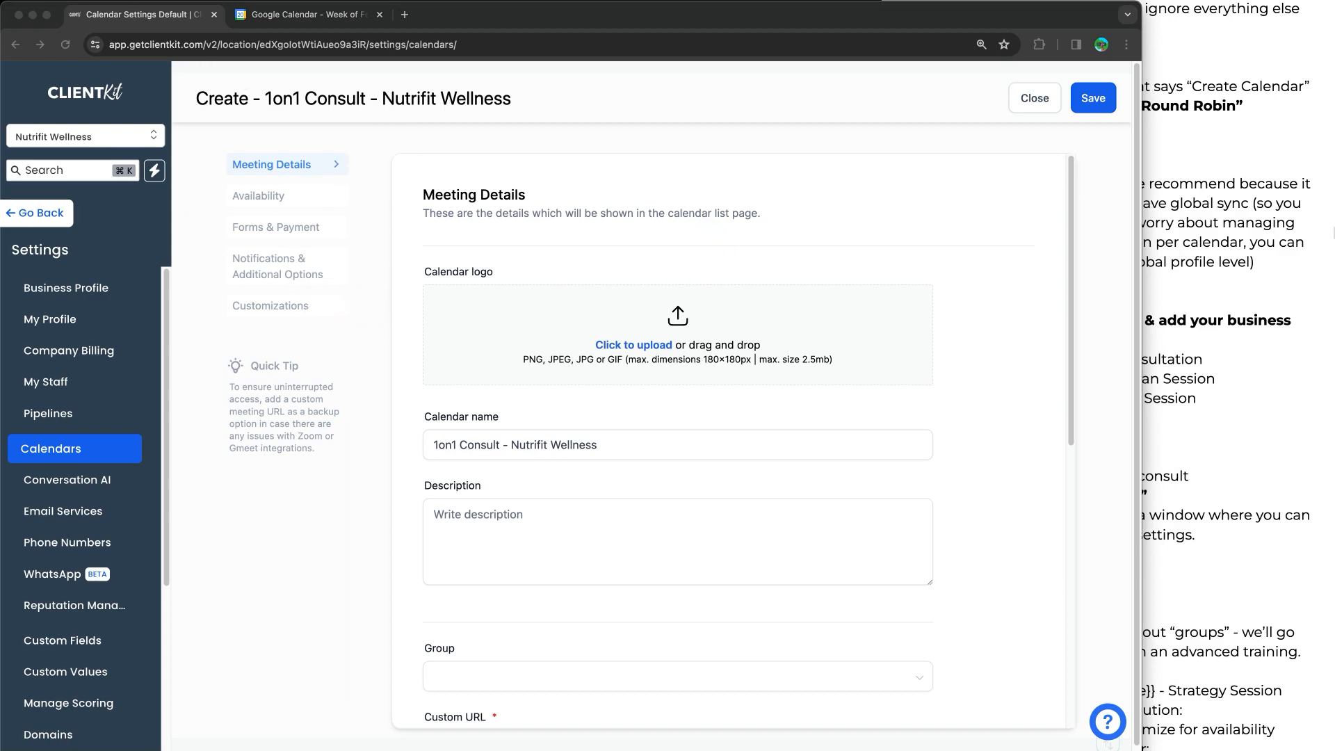
Review the Meeting Details options from the calendar name down to the event color, and glance at Google Calendar
scroll(544, 299, down, 3)
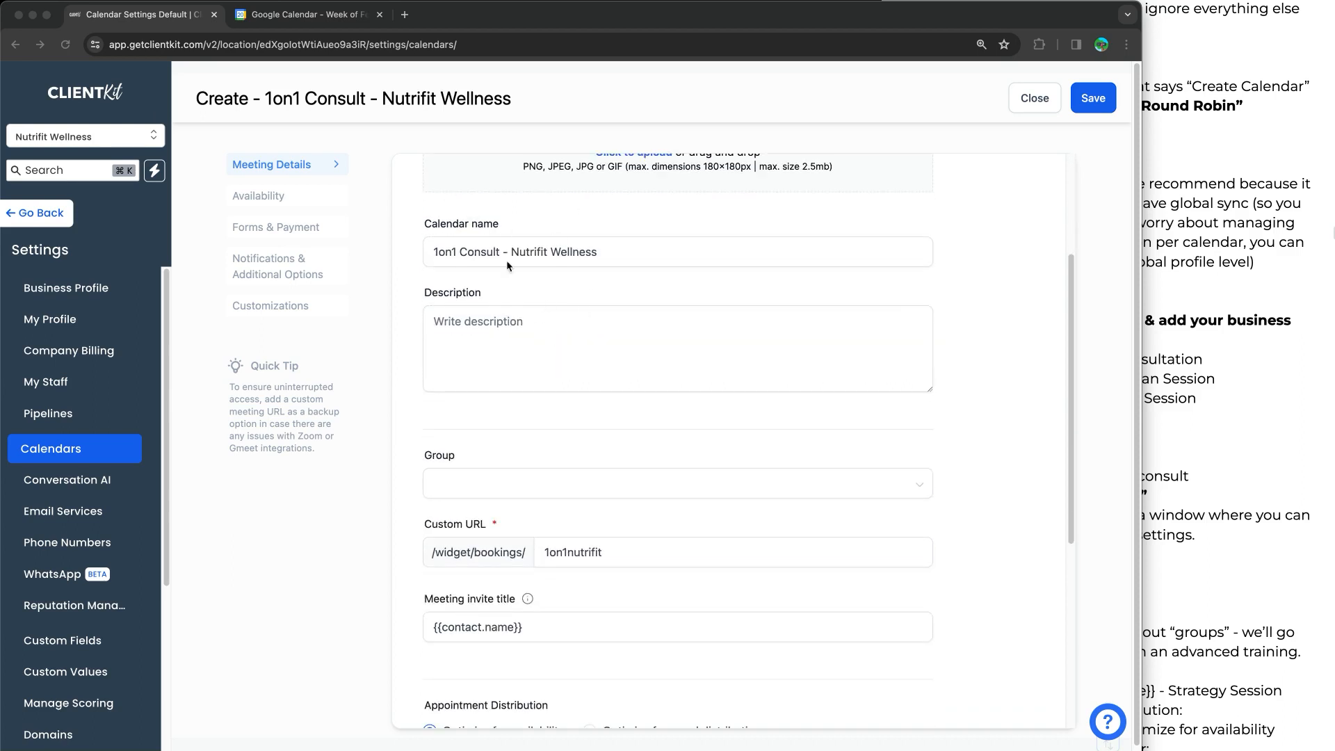
scroll(554, 268, down, 3)
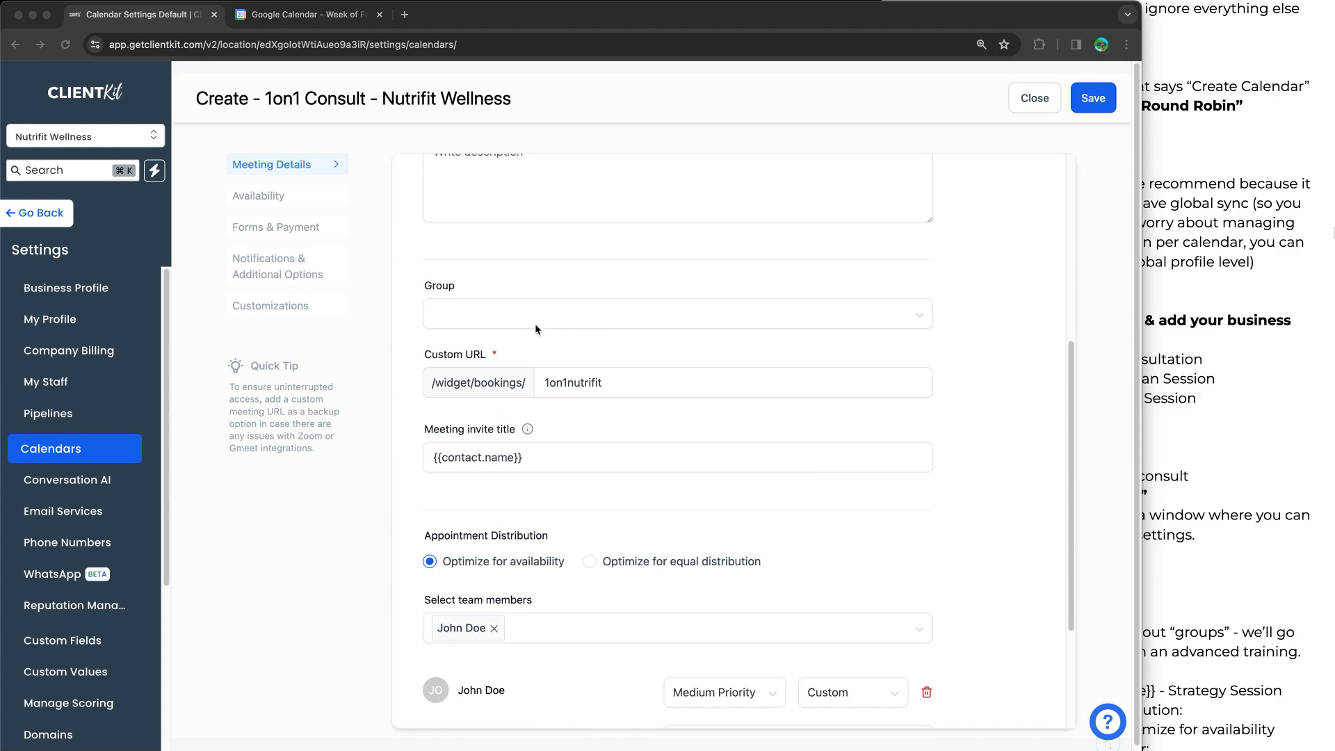
scroll(535, 328, down, 3)
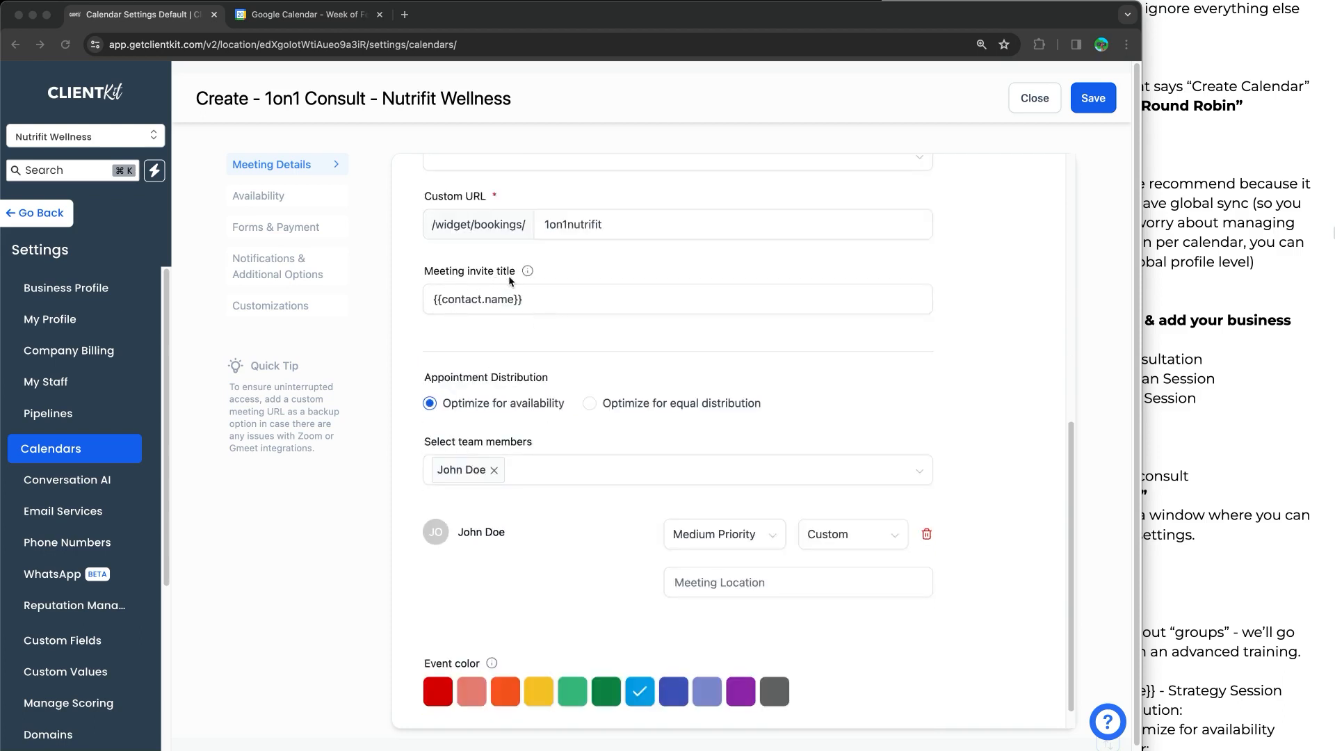
click(309, 14)
click(159, 12)
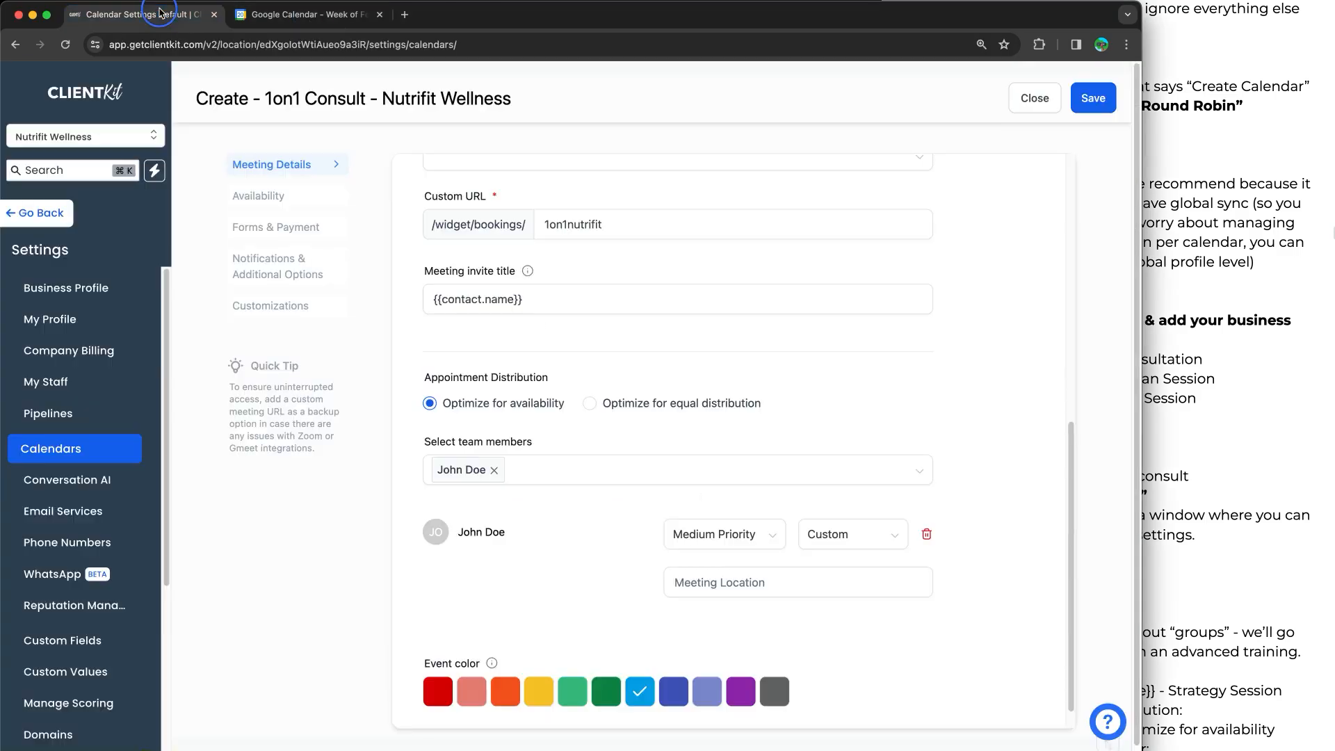
Set the meeting invite title to "{{contact.name}} - 1on1 Nutrifit Consult"
click(549, 299)
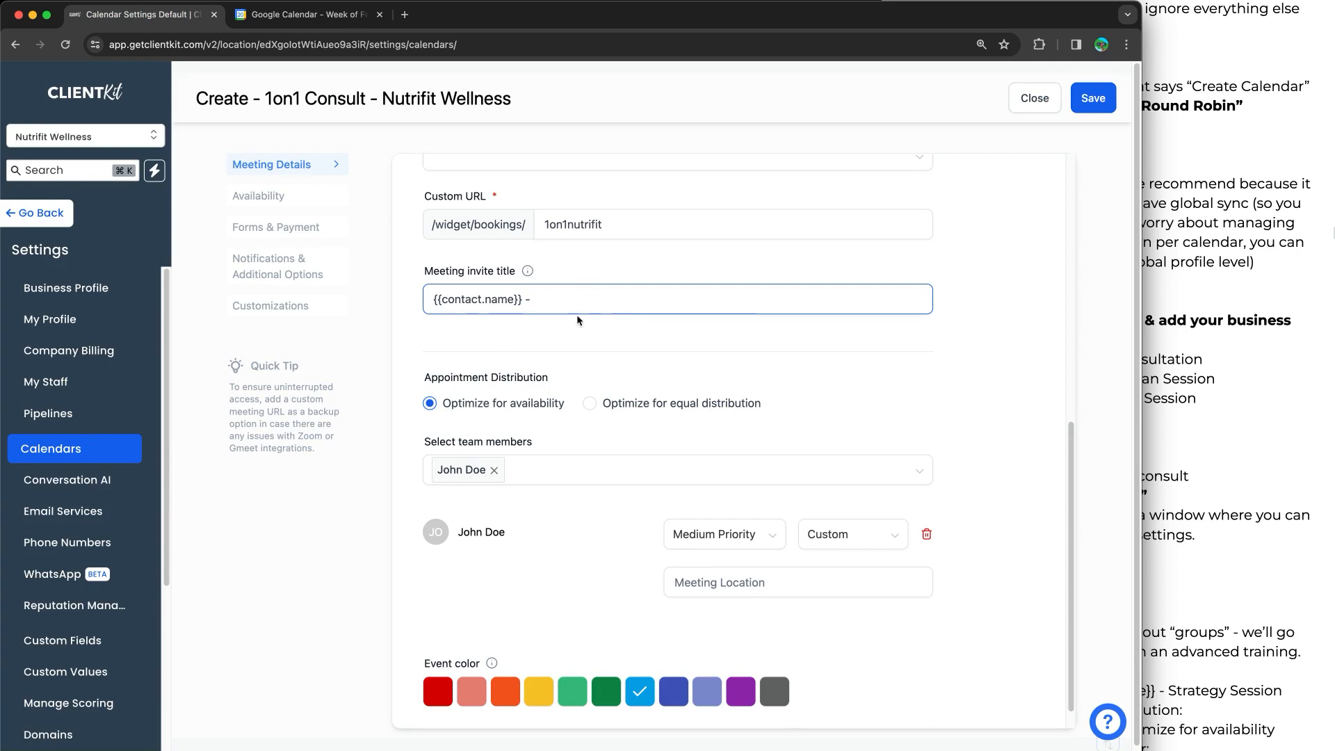
scroll(590, 292, up, 8)
scroll(593, 456, down, 3)
scroll(593, 456, down, 4)
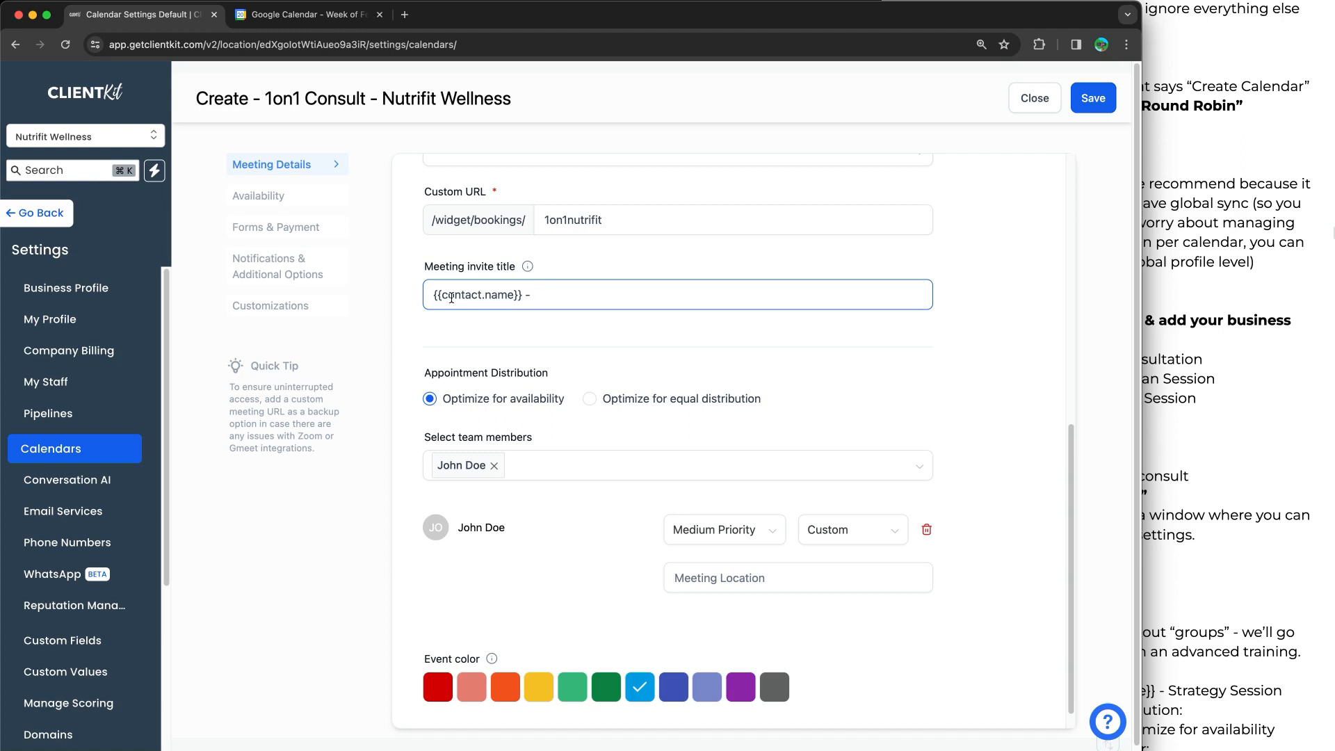
text(1on1 Nutrifit Consult)
double_click(590, 294)
key(BackSpace)
text(Nutrifit)
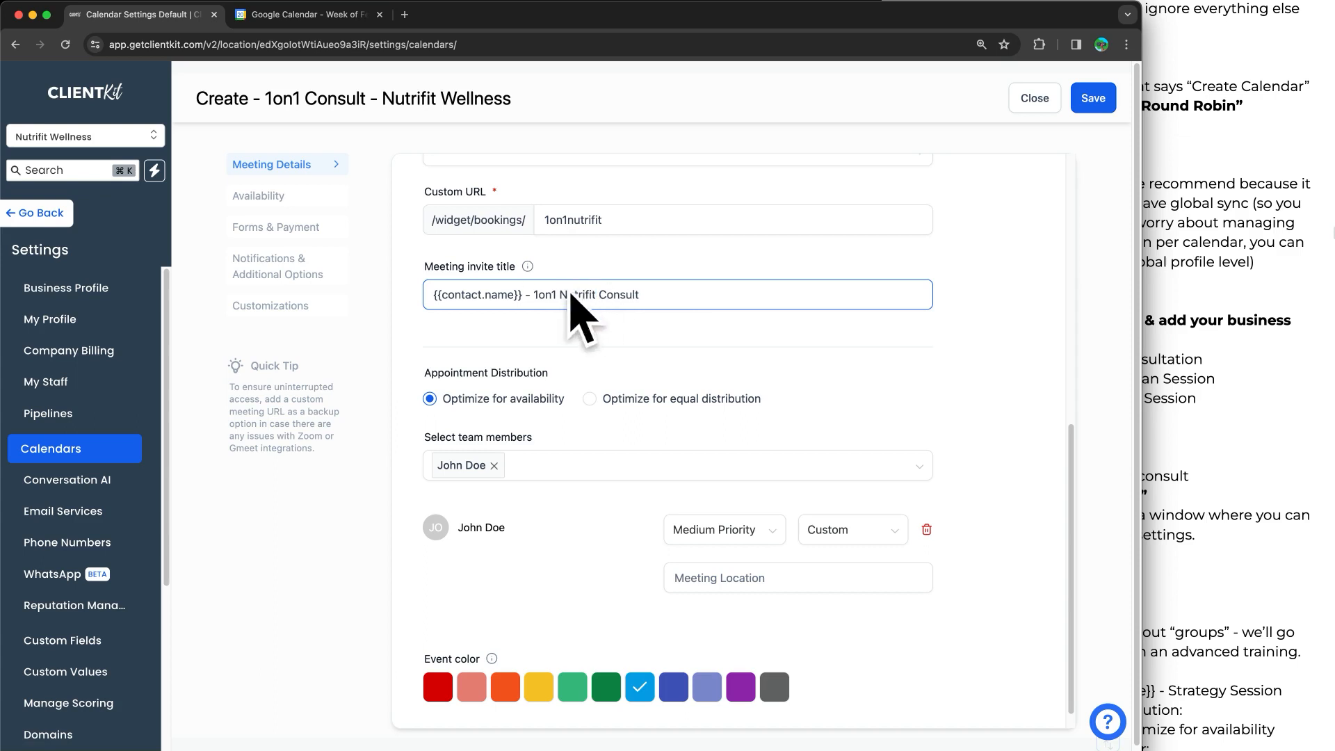
scroll(615, 321, down, 2)
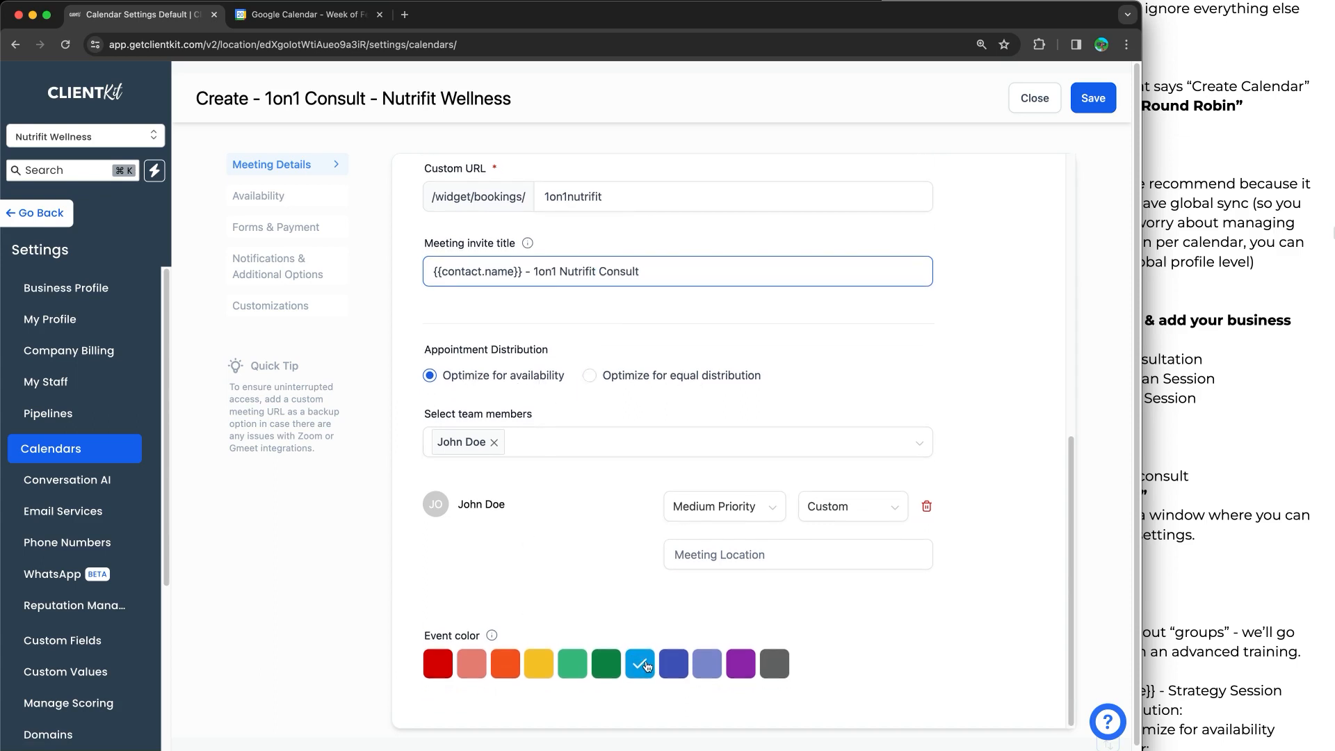
Open the calendar's Availability settings and compare the weekly available hours with the week's blocked times in Google Calendar
click(259, 195)
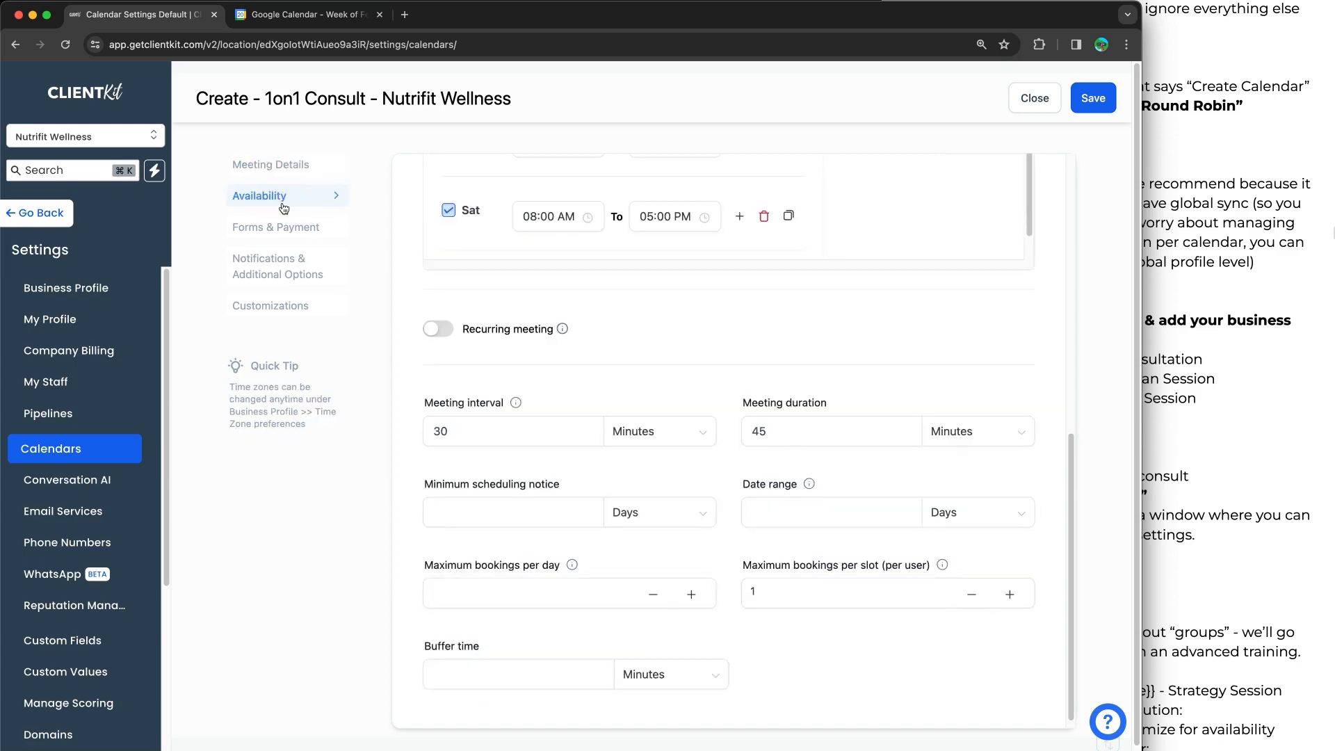
scroll(737, 301, up, 5)
scroll(737, 302, up, 3)
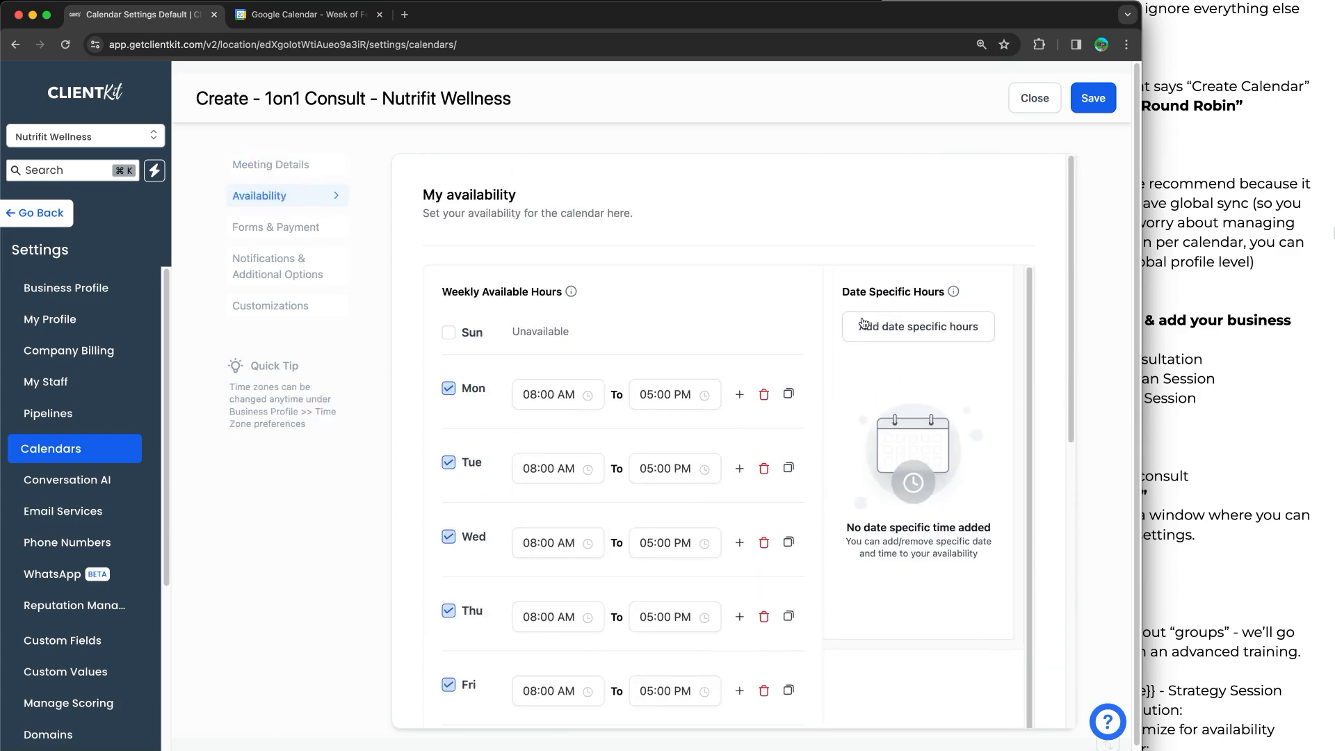
scroll(691, 299, down, 1)
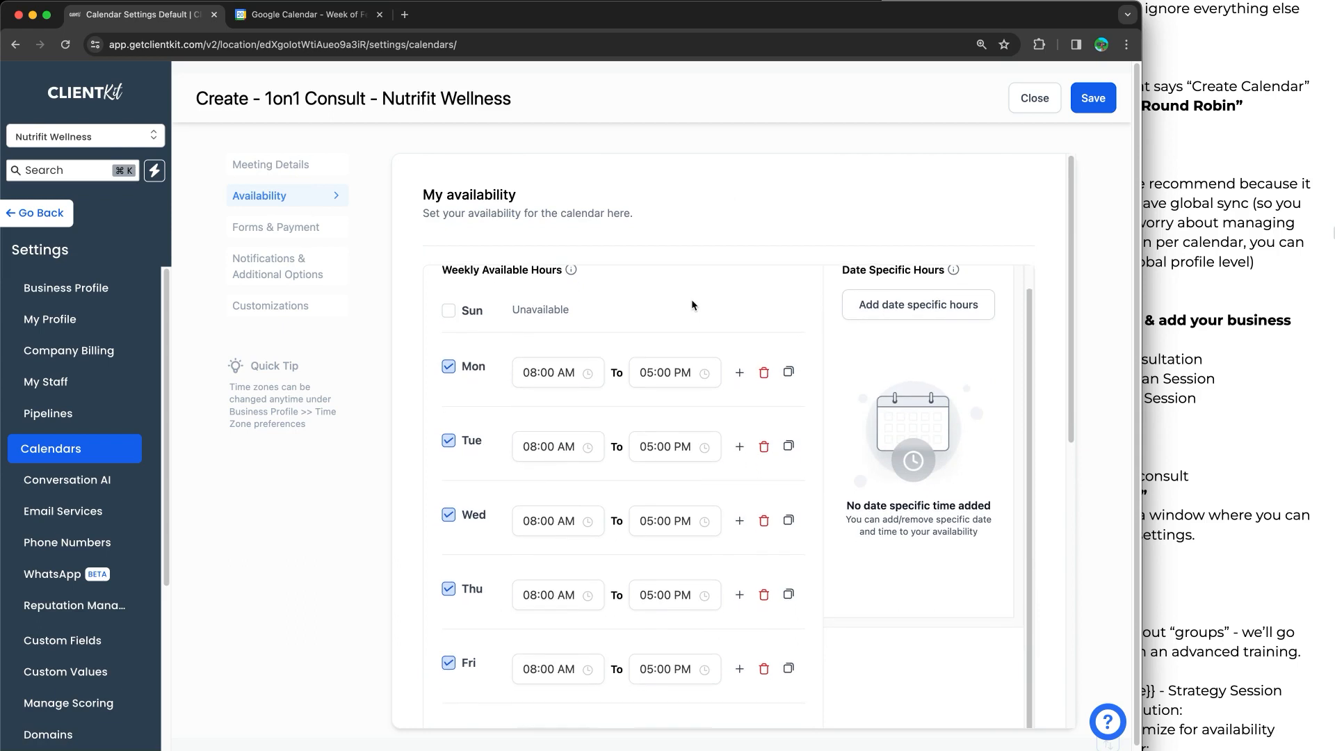
scroll(691, 305, down, 2)
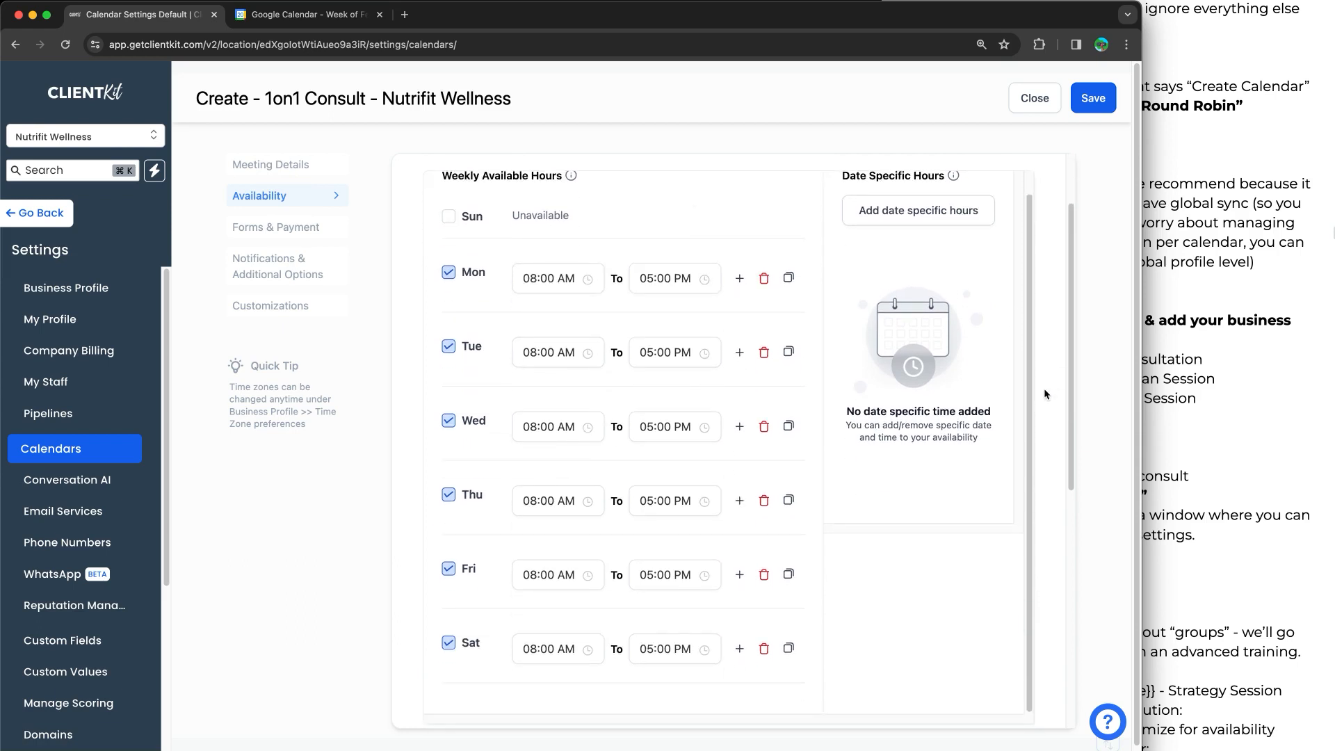
click(306, 14)
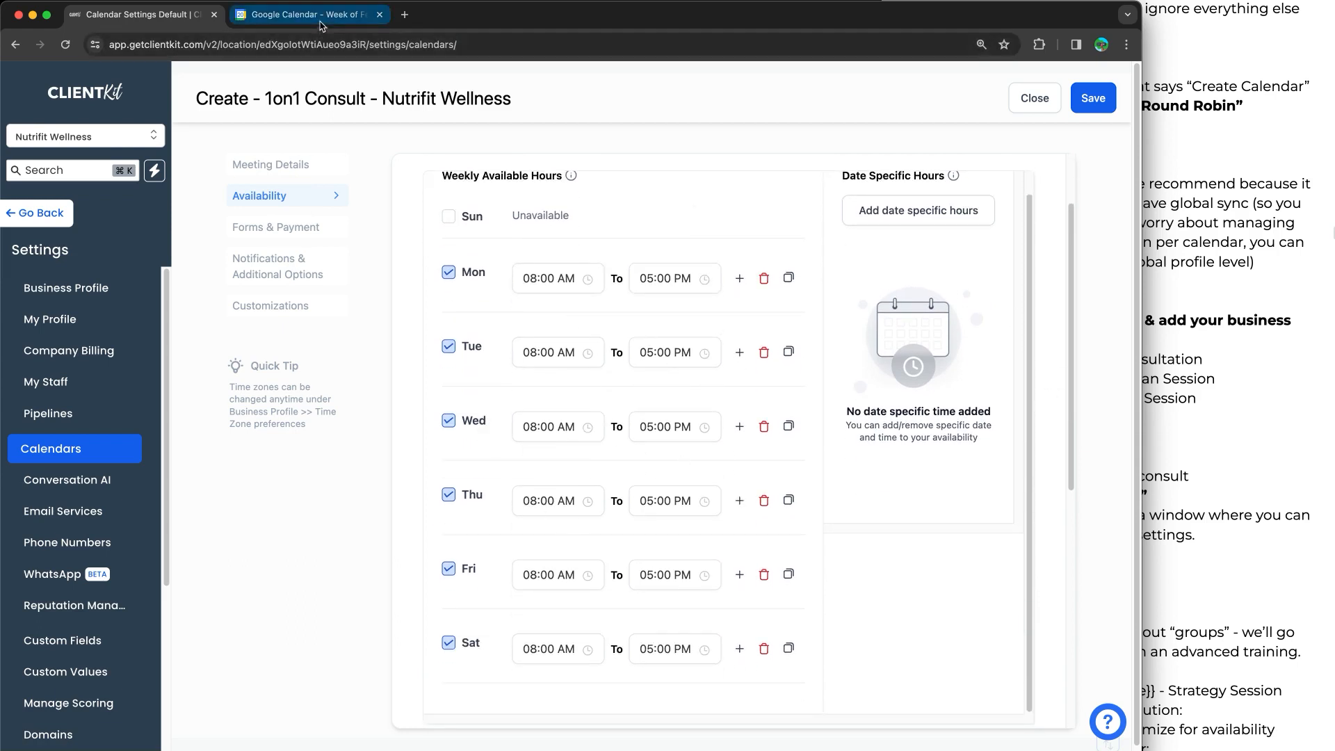
scroll(553, 306, up, 3)
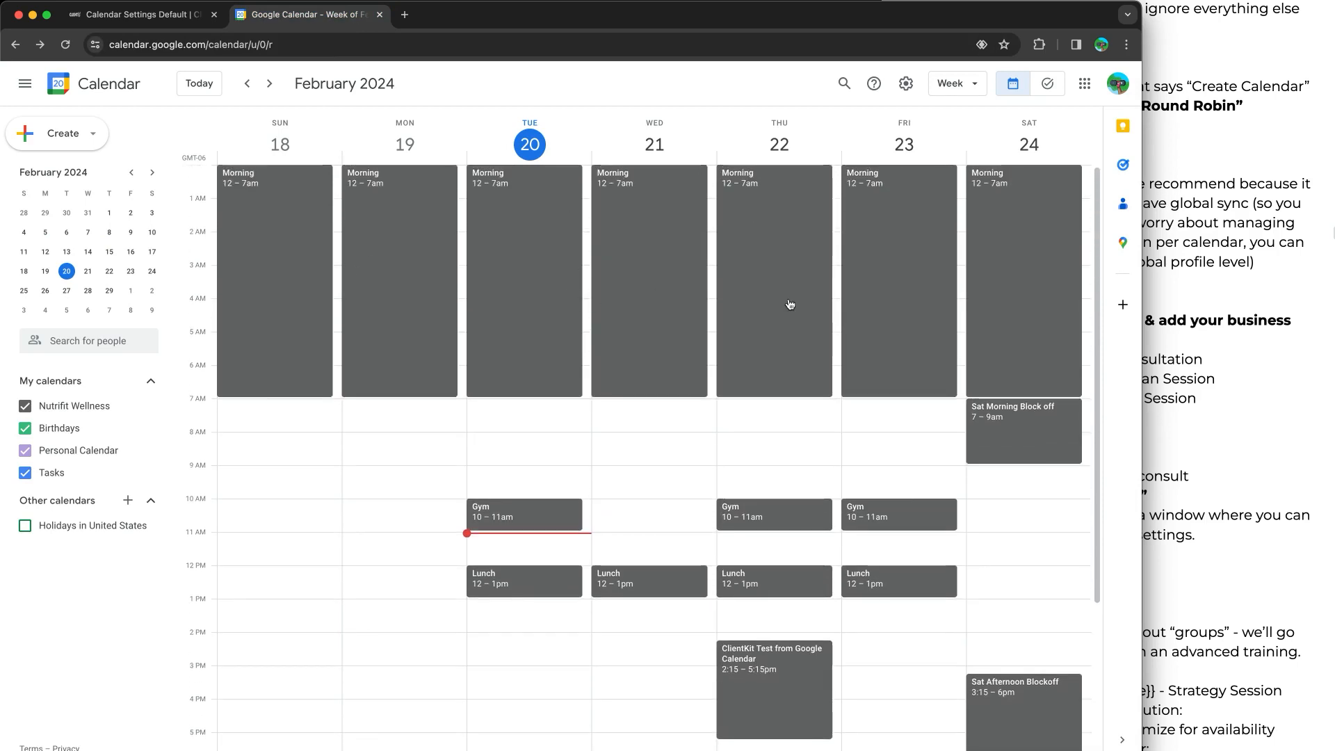
scroll(560, 320, down, 2)
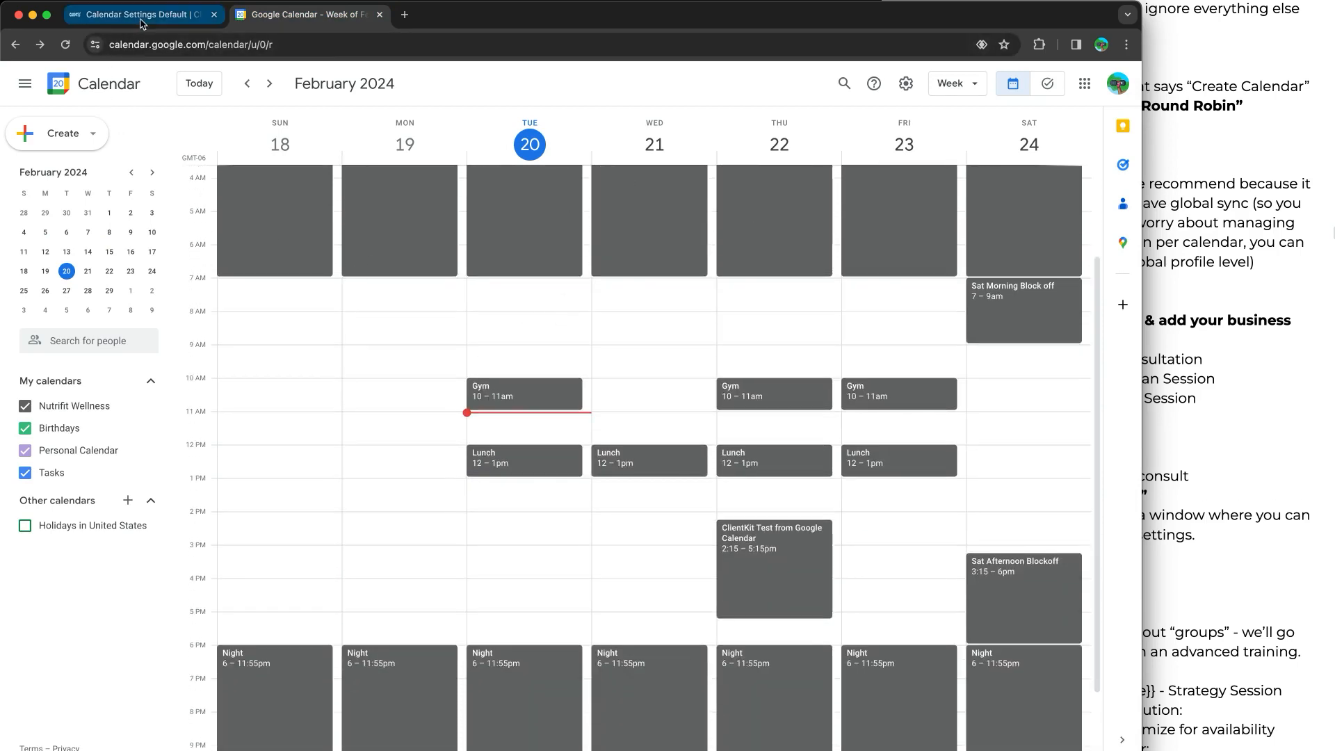
click(139, 15)
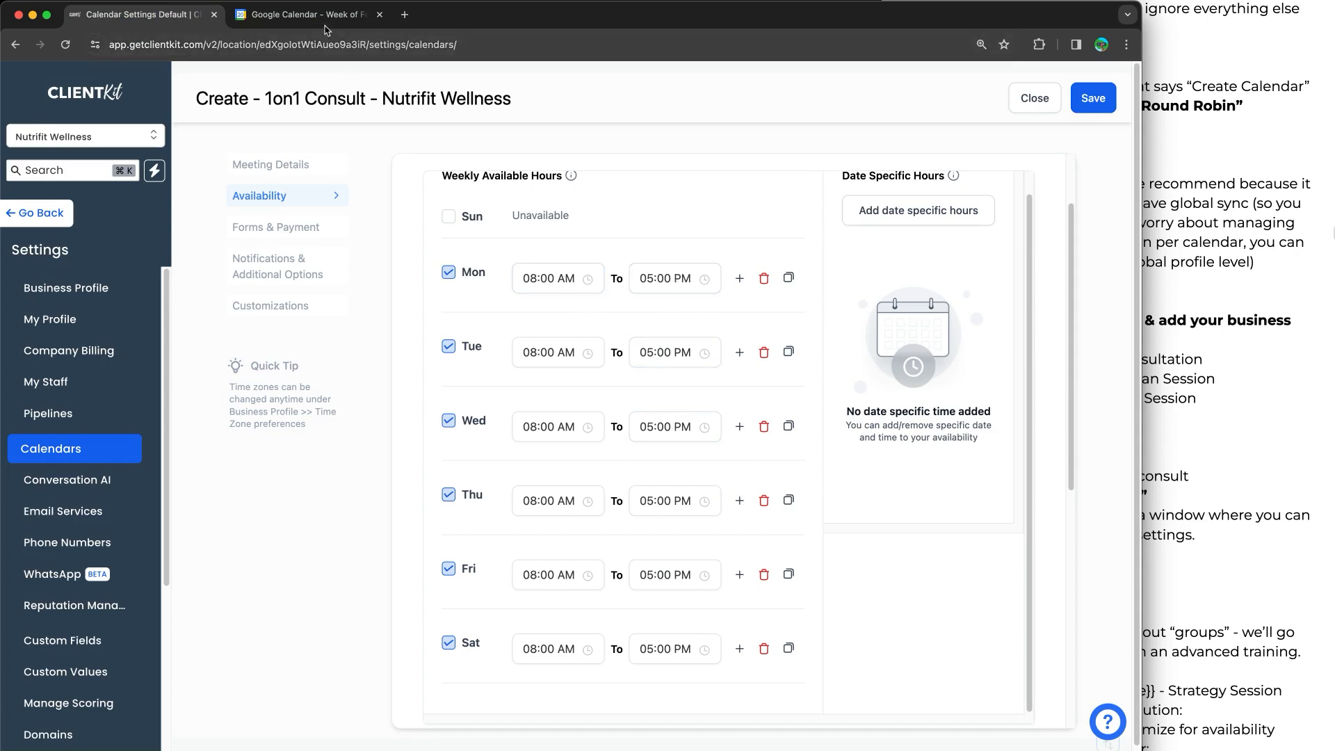
Switch to Google Calendar, examine the open time around Tuesday's Gym and Lunch events, and return to the ClientKit Availability settings
click(306, 14)
mouse_move(481, 282)
mouse_down()
mouse_move(521, 285)
mouse_move(585, 334)
mouse_move(597, 629)
mouse_move(463, 645)
mouse_move(455, 273)
mouse_move(490, 265)
mouse_up()
drag(456, 393, 586, 393)
drag(453, 464, 600, 461)
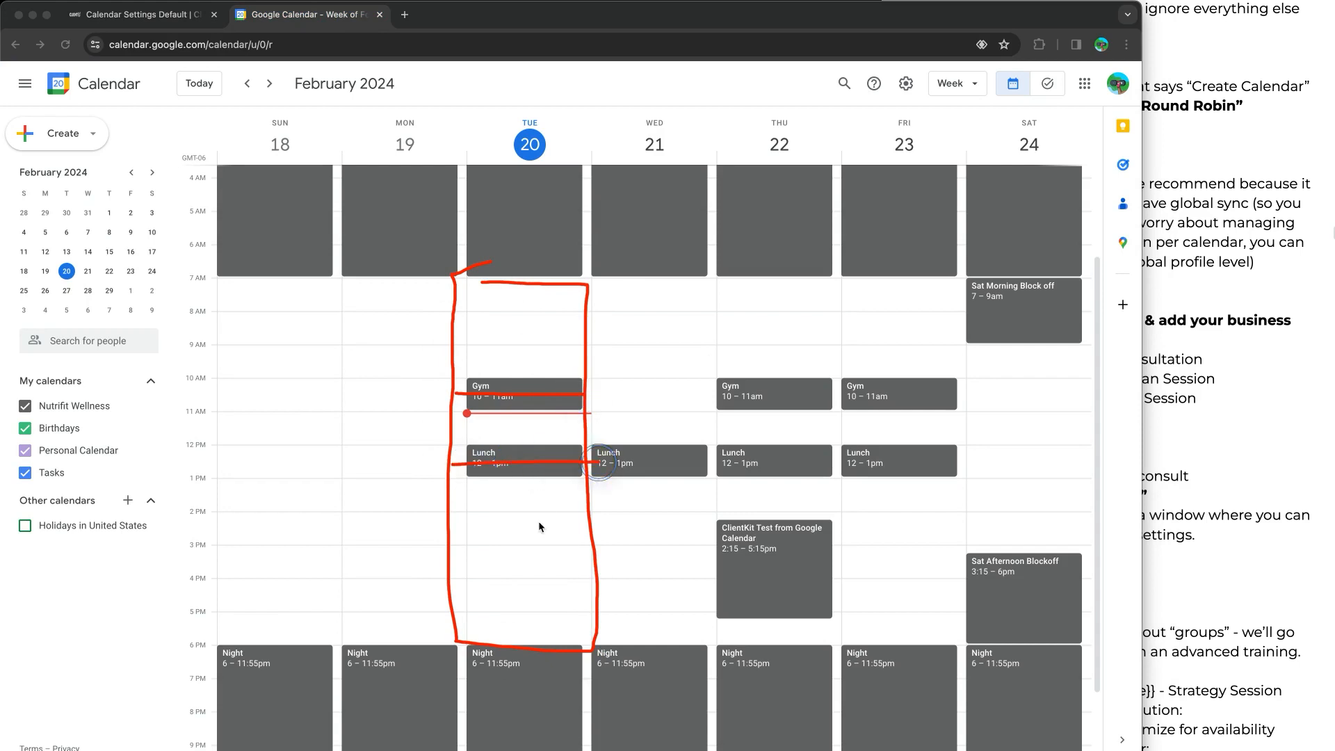
key(Escape)
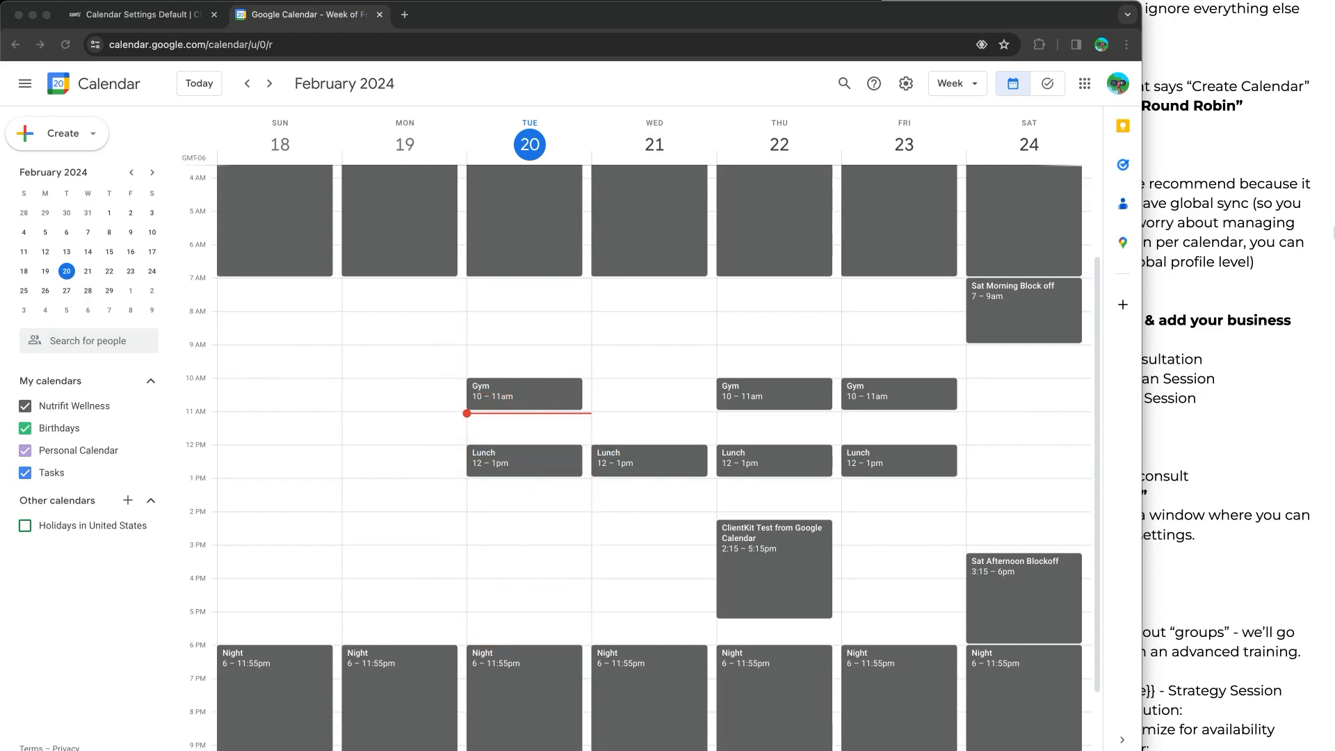
click(166, 19)
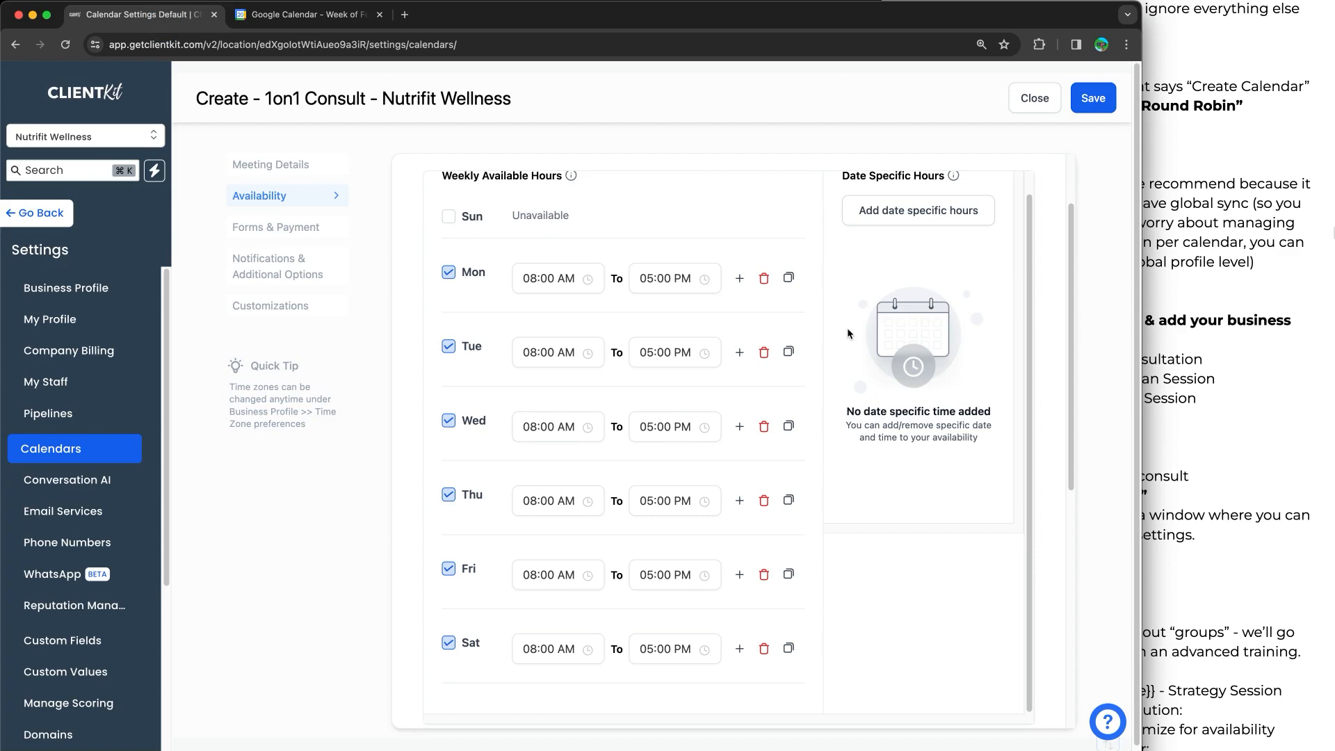
Review the recurring meeting, meeting duration and meeting interval options below the weekly hours, leaving recurring meetings off
scroll(847, 327, down, 8)
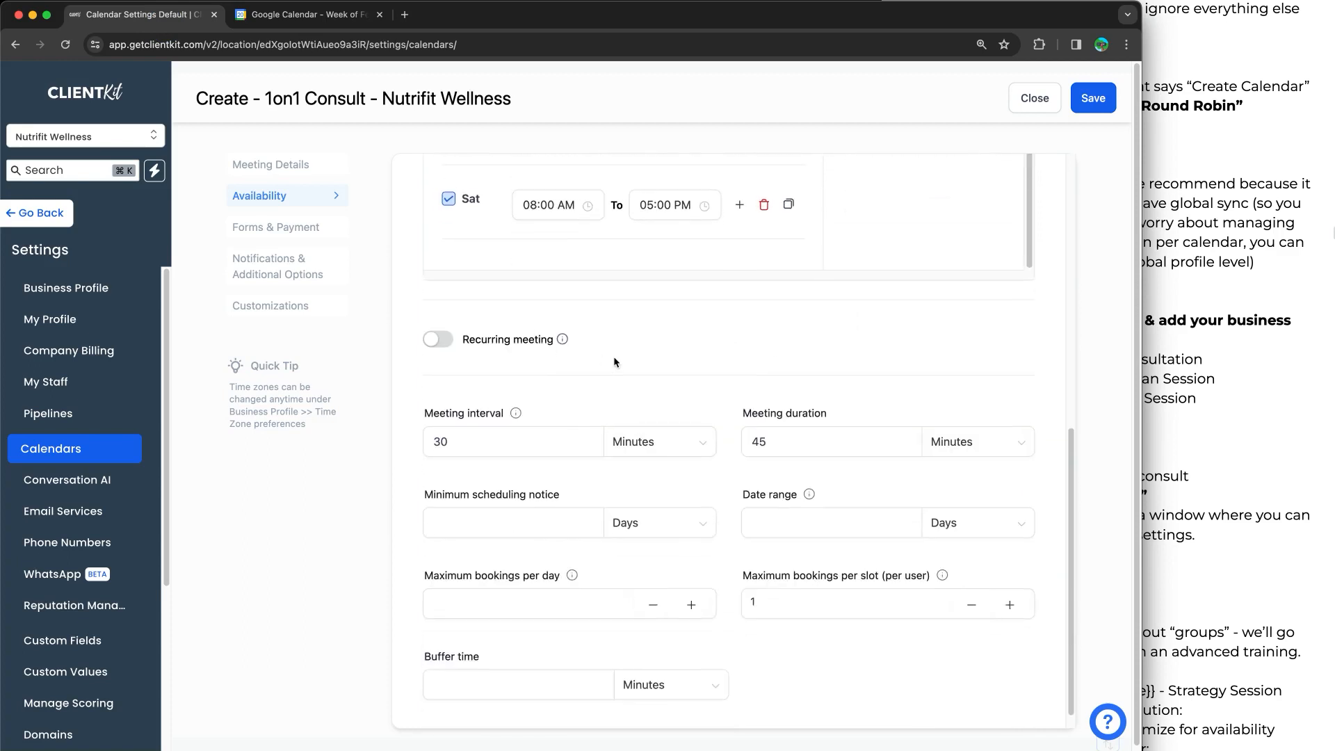
scroll(613, 363, down, 1)
click(826, 426)
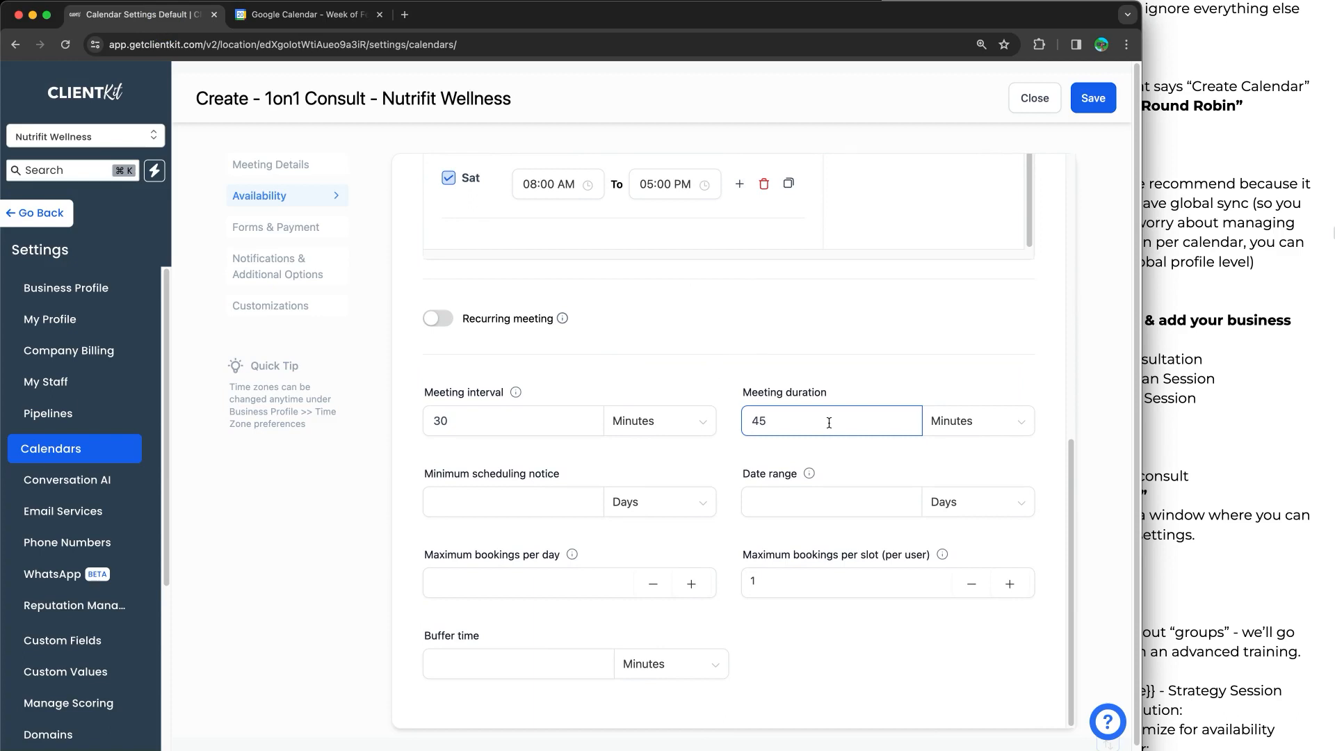
click(445, 319)
click(448, 320)
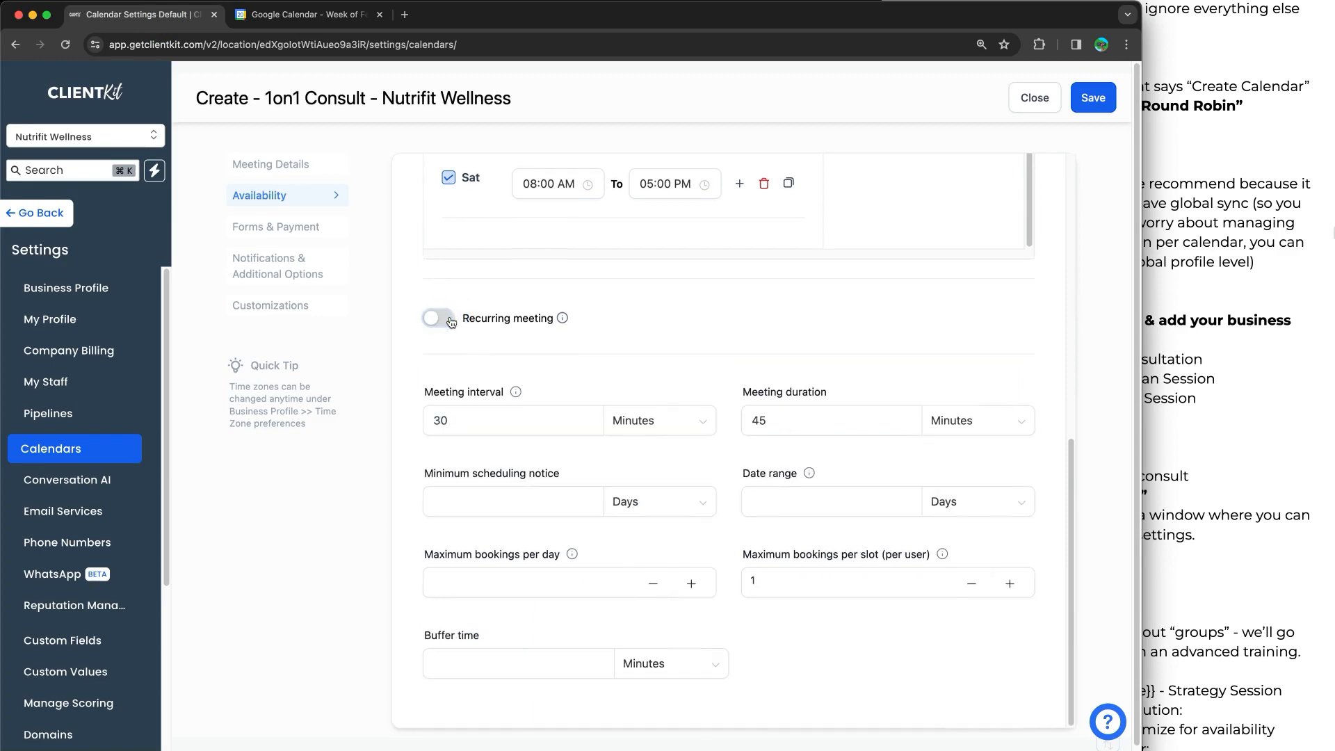
click(498, 427)
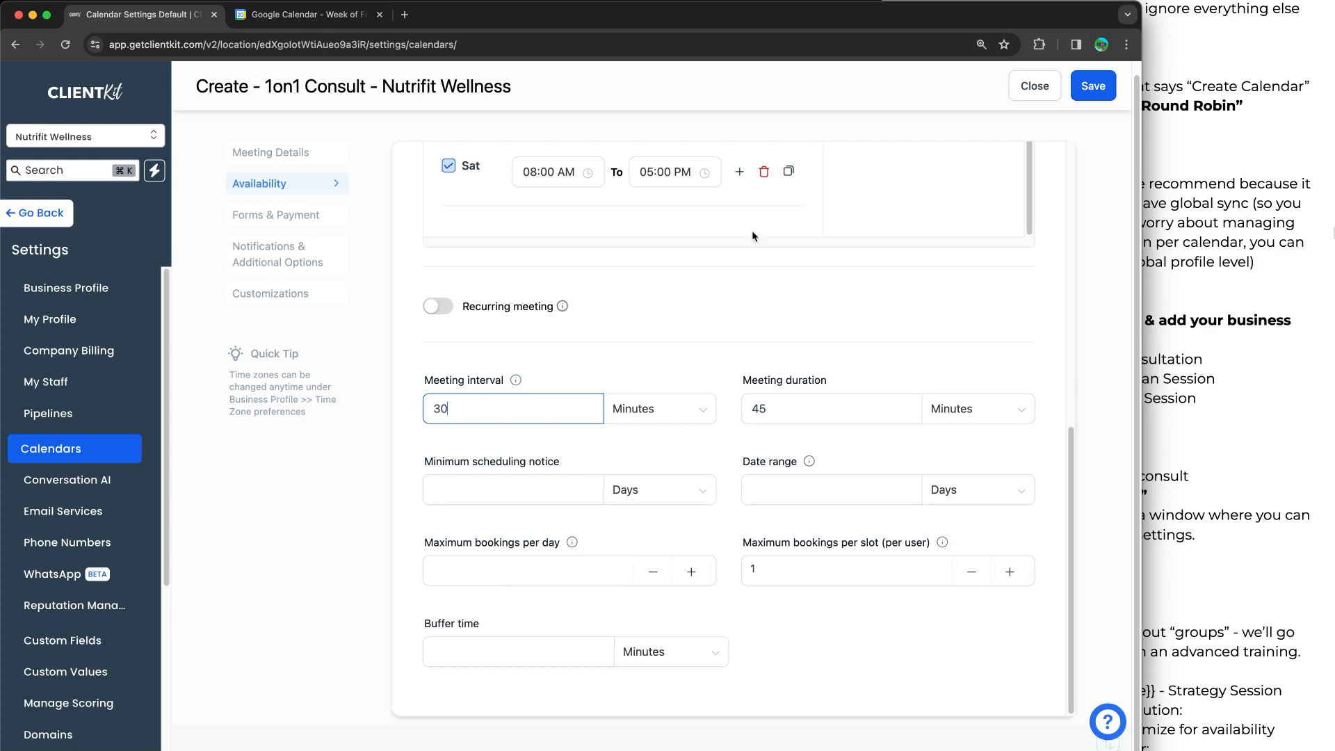
Open the calendar list in a second ClientKit tab and copy the share link of the 1on1 Consult - Nutrifit Wellness calendar
super+click(103, 448)
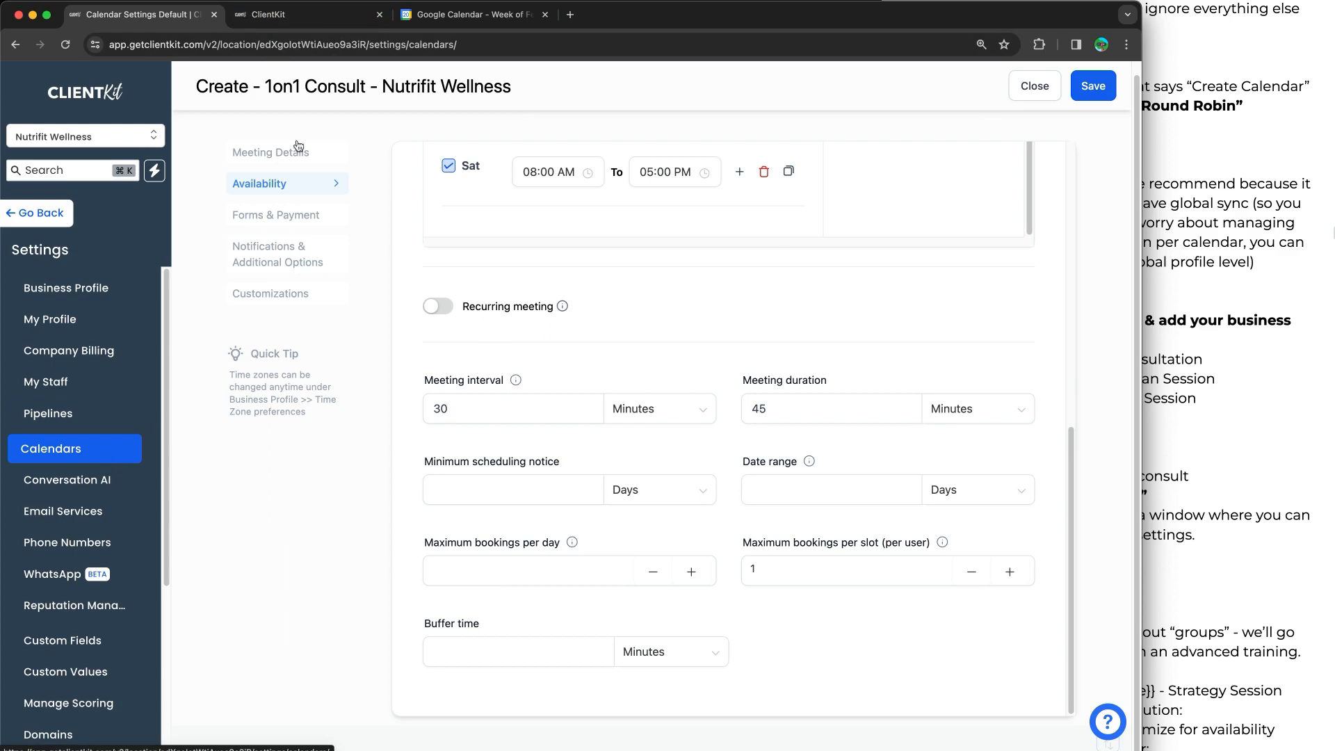
click(306, 14)
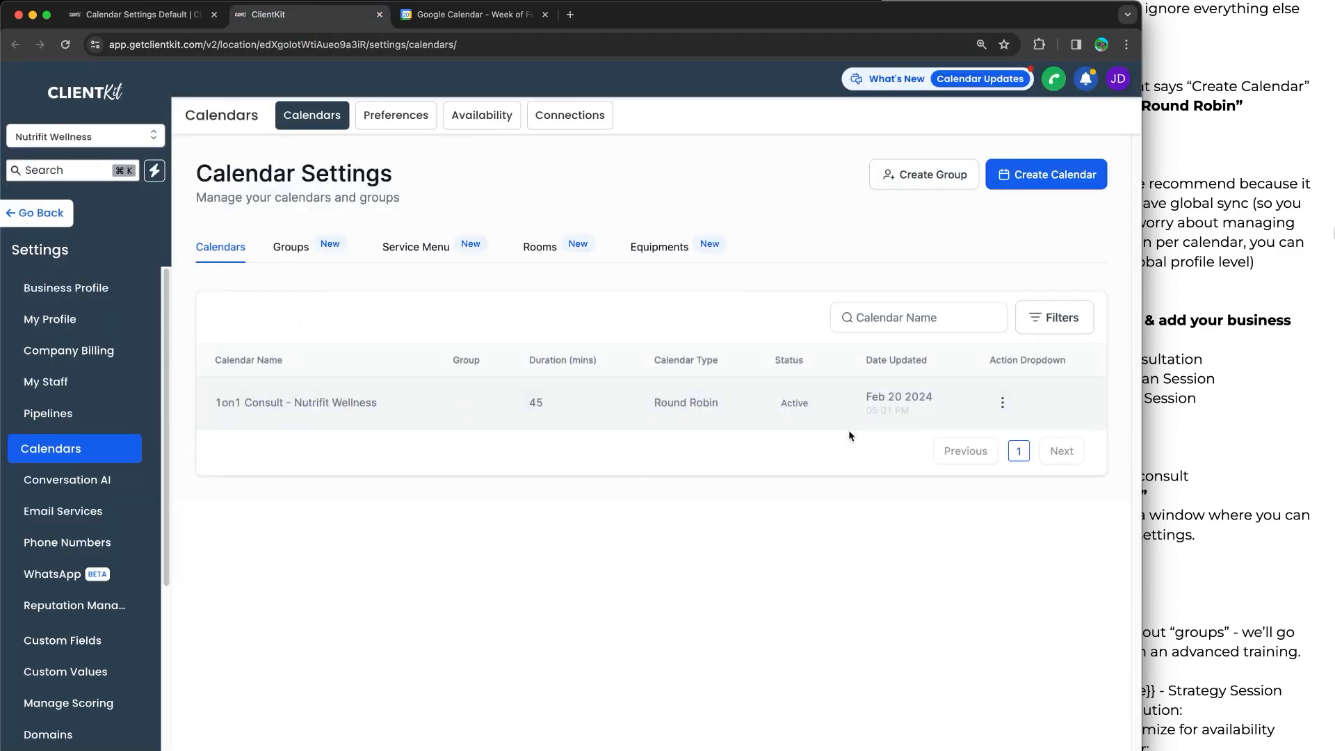
click(1001, 403)
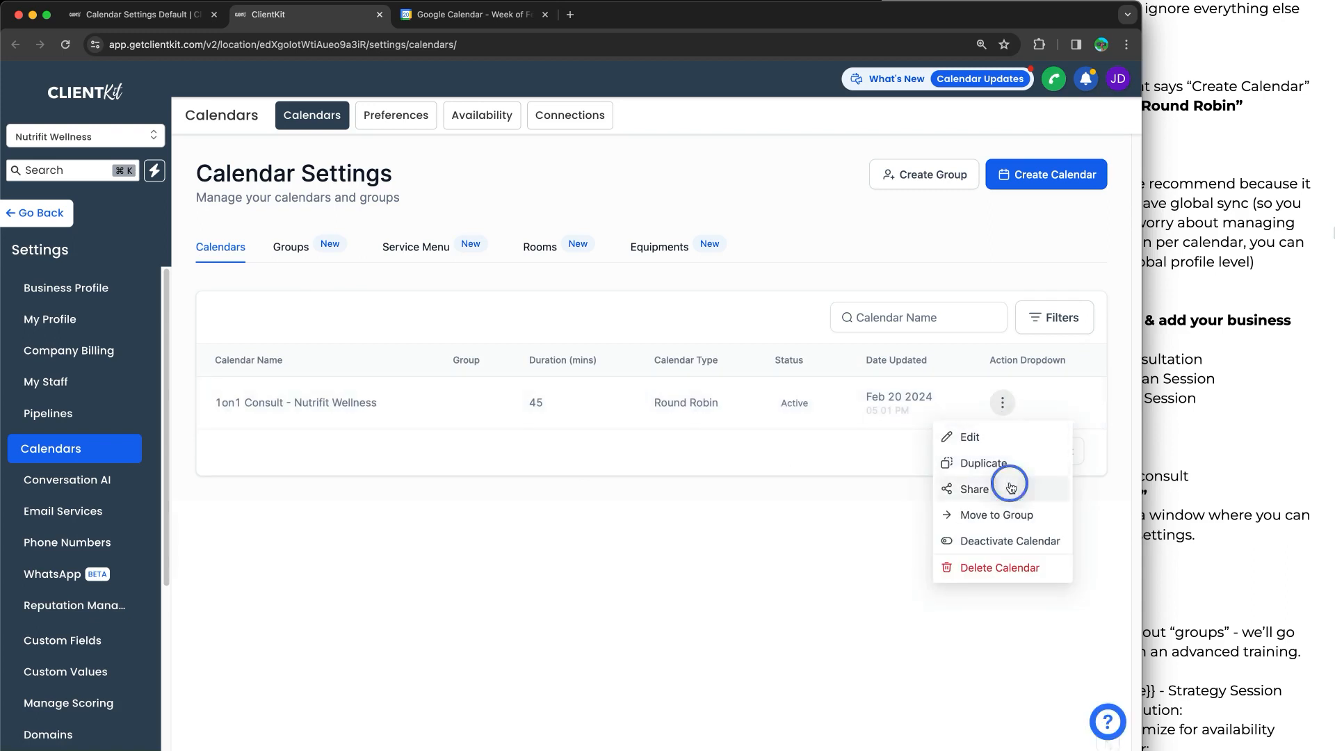
click(1010, 489)
click(824, 431)
click(906, 277)
Open the copied booking link in a new browser tab beside the calendar settings and view the time slots for February 21
key(ctrl+t)
key(ctrl+v)
key(Return)
drag(626, 15, 326, 34)
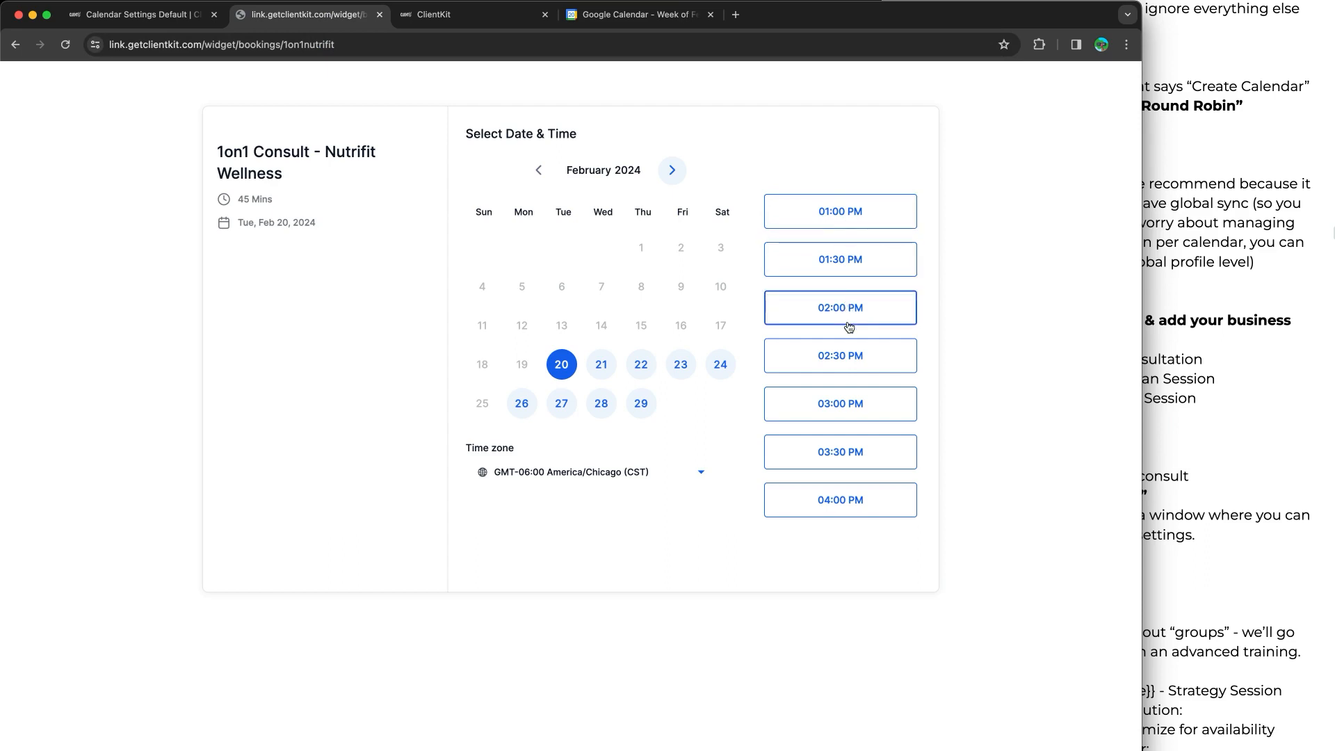
click(595, 375)
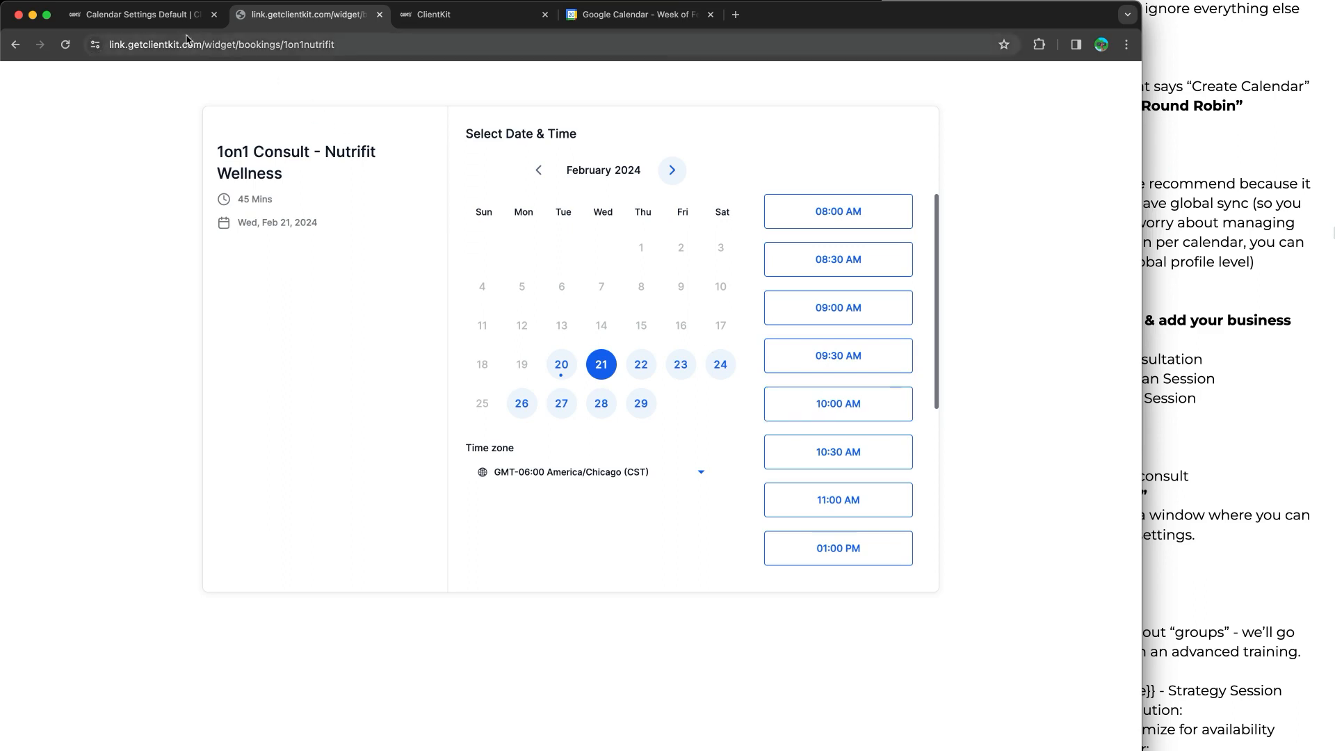
Set the calendar's meeting interval to 60 minutes and save the calendar settings
click(160, 14)
double_click(492, 410)
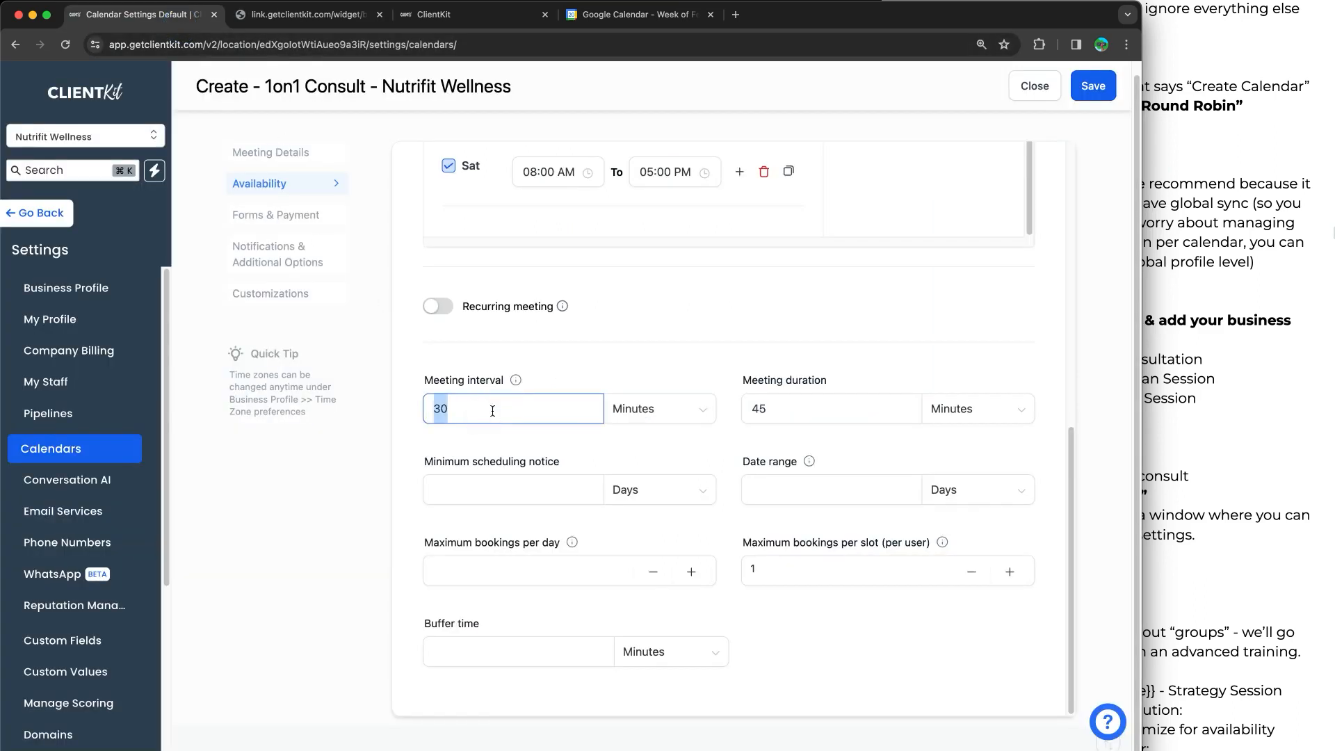
text(60)
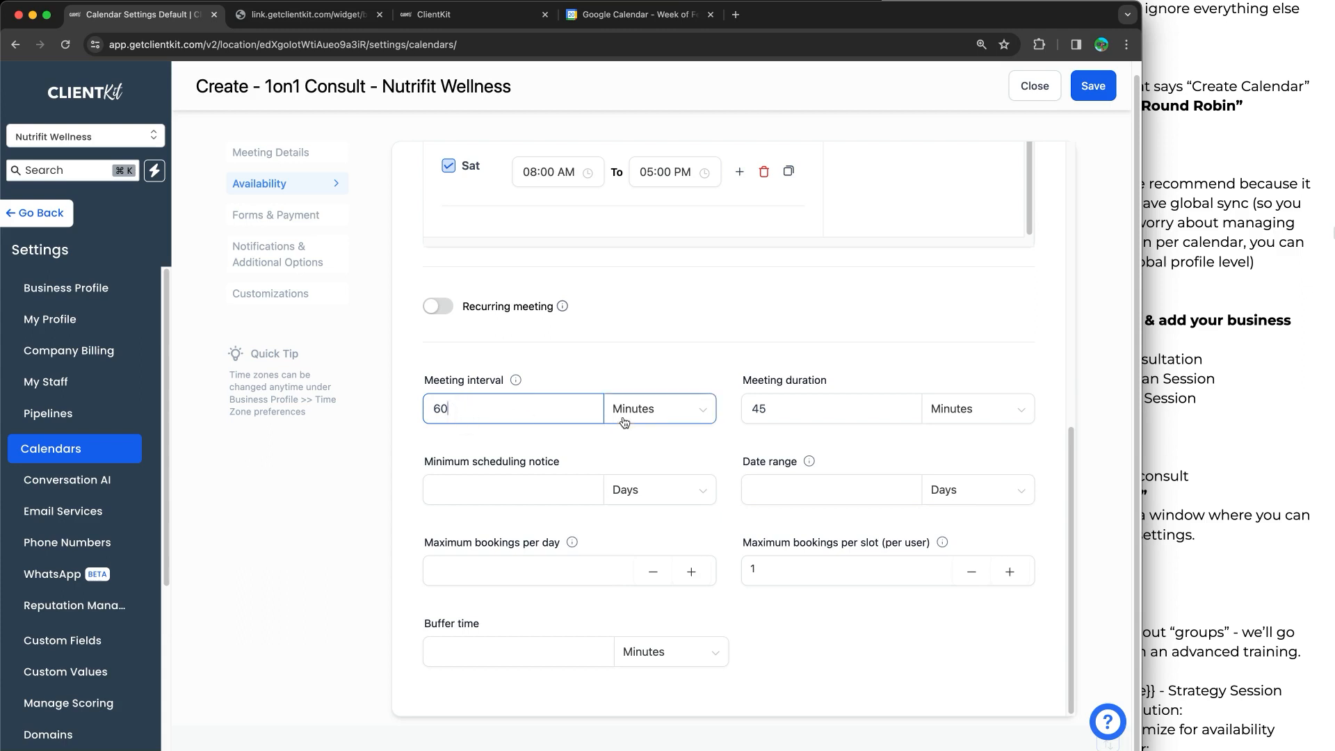
click(1092, 96)
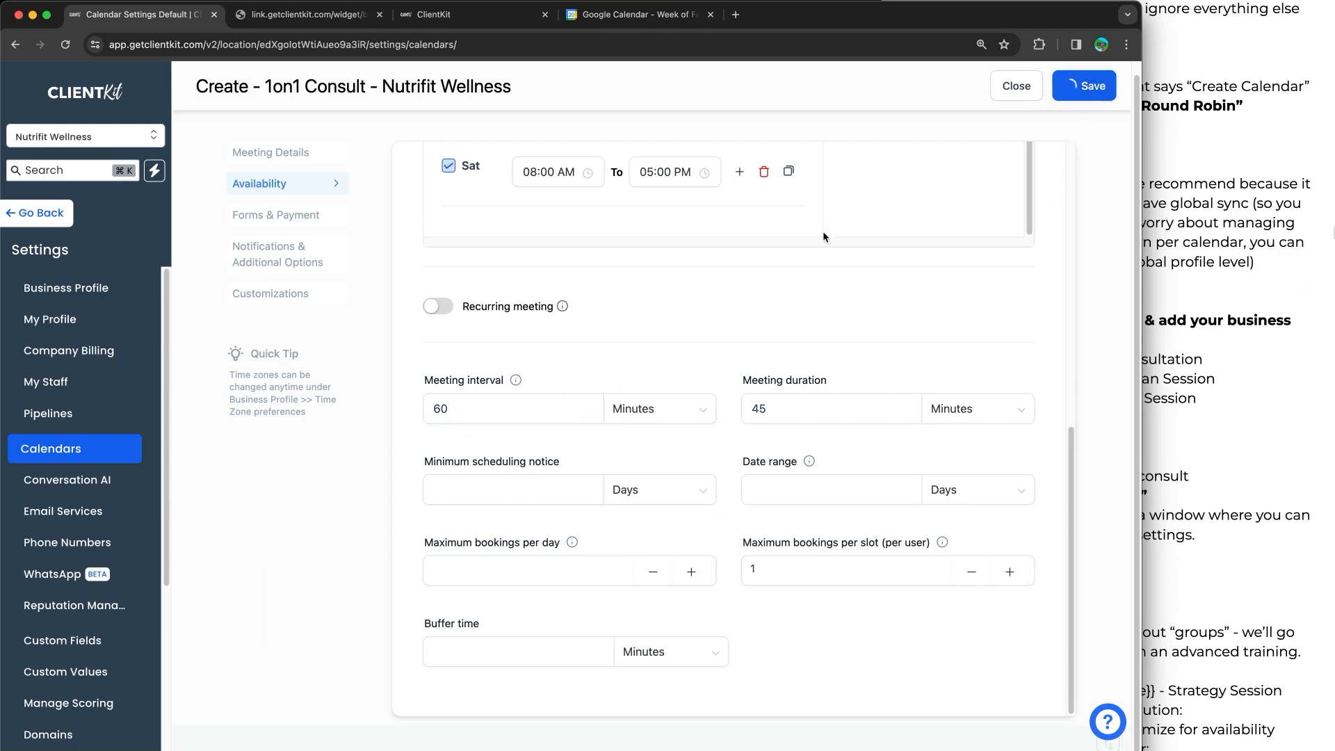
Reload the booking page and check the time slots offered for February 21
click(313, 14)
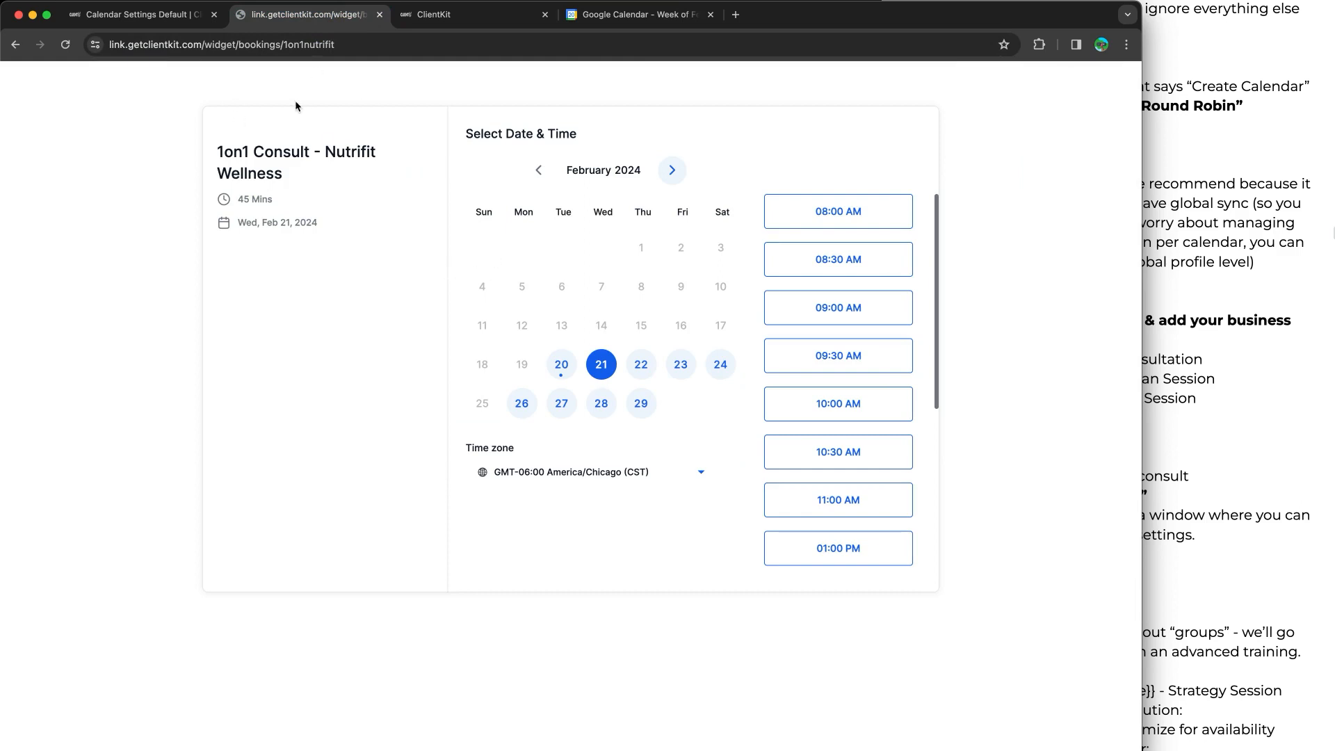
click(67, 49)
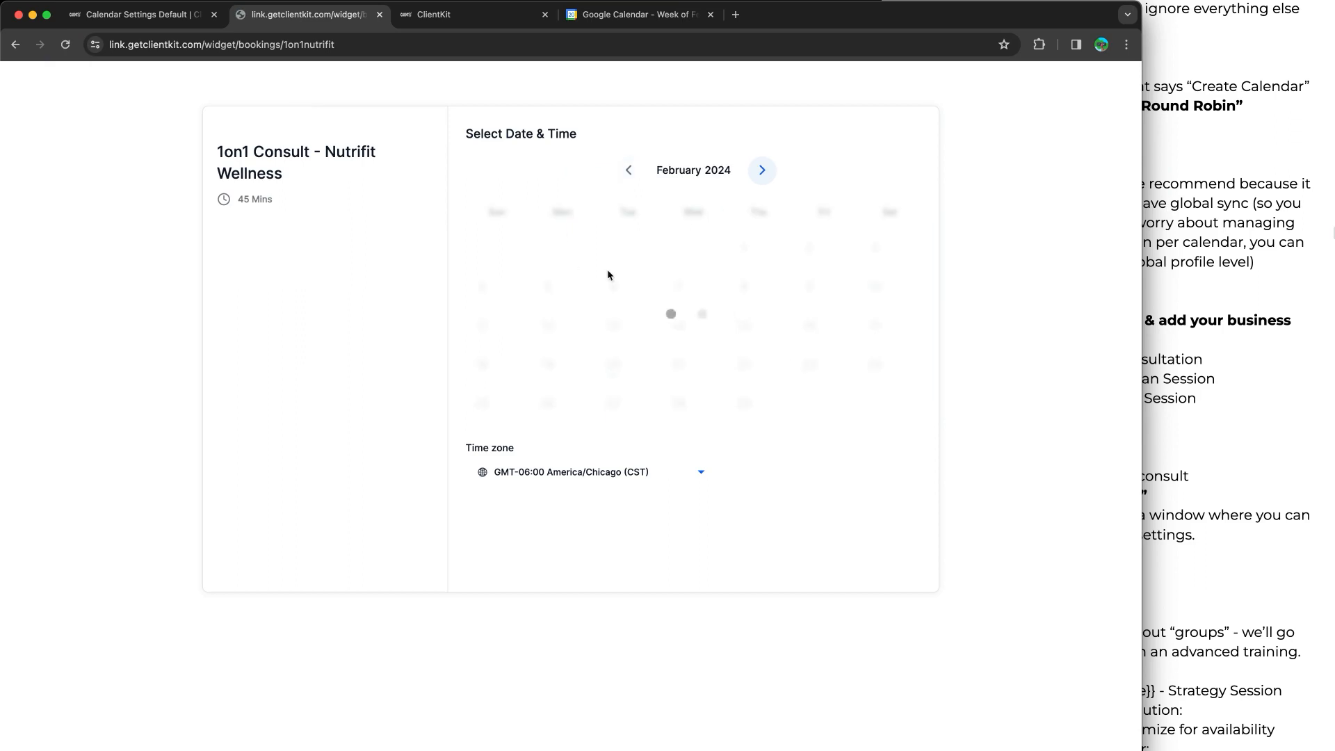
click(601, 364)
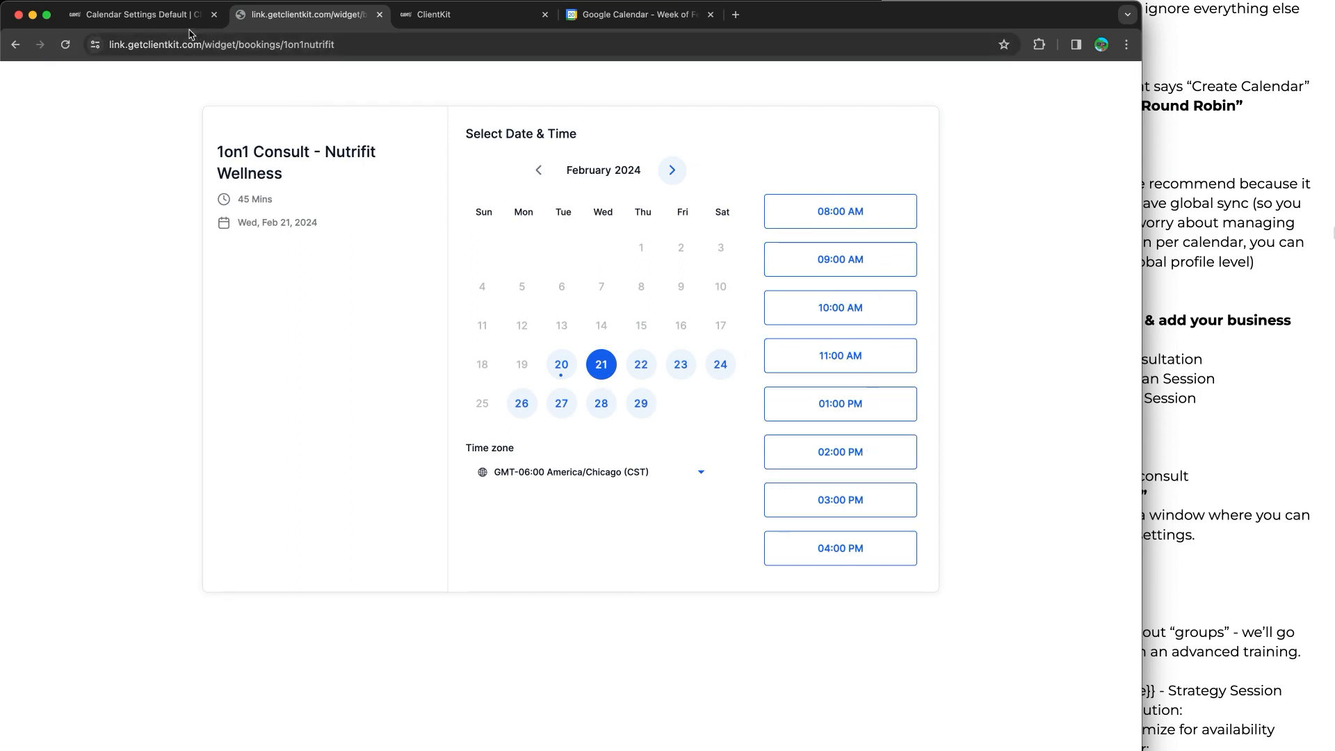
Return to the calendar's Availability settings and review the meeting interval and minimum scheduling notice options
click(139, 15)
click(265, 183)
scroll(445, 285, down, 3)
click(482, 411)
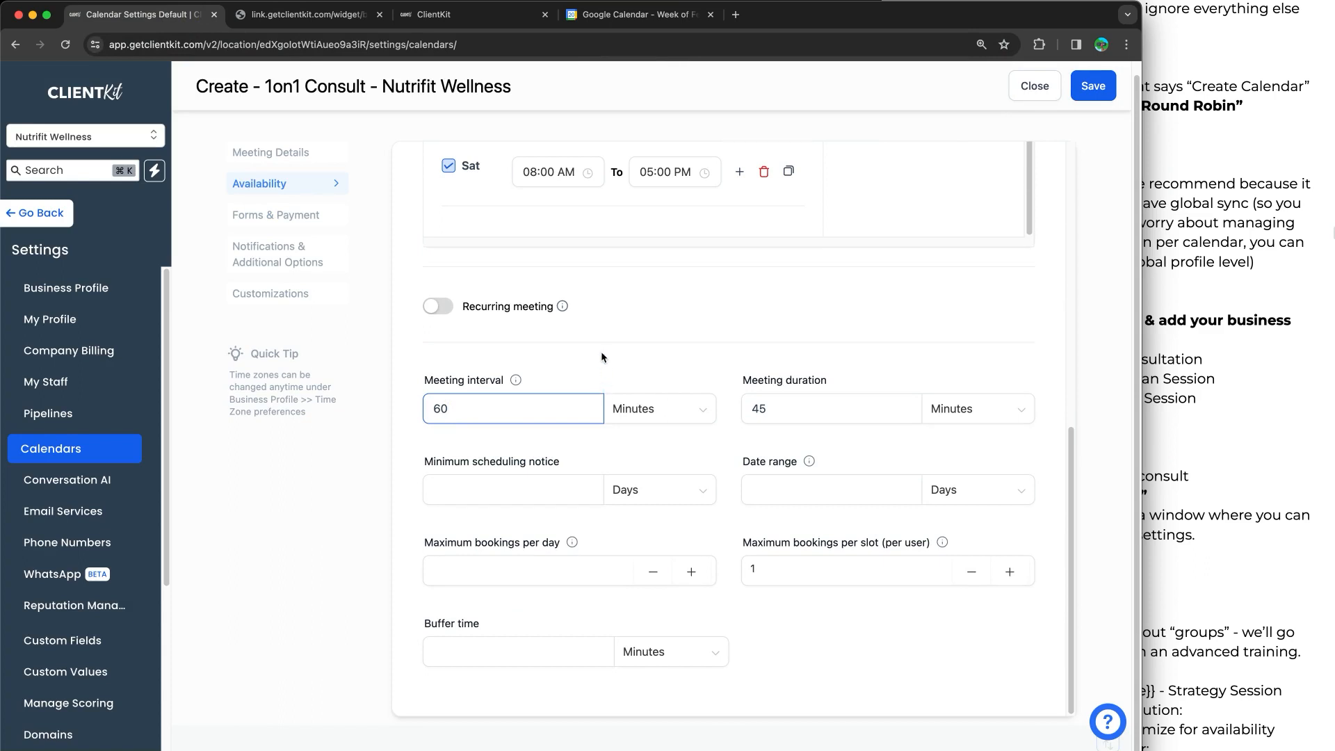
drag(460, 464, 612, 466)
click(612, 466)
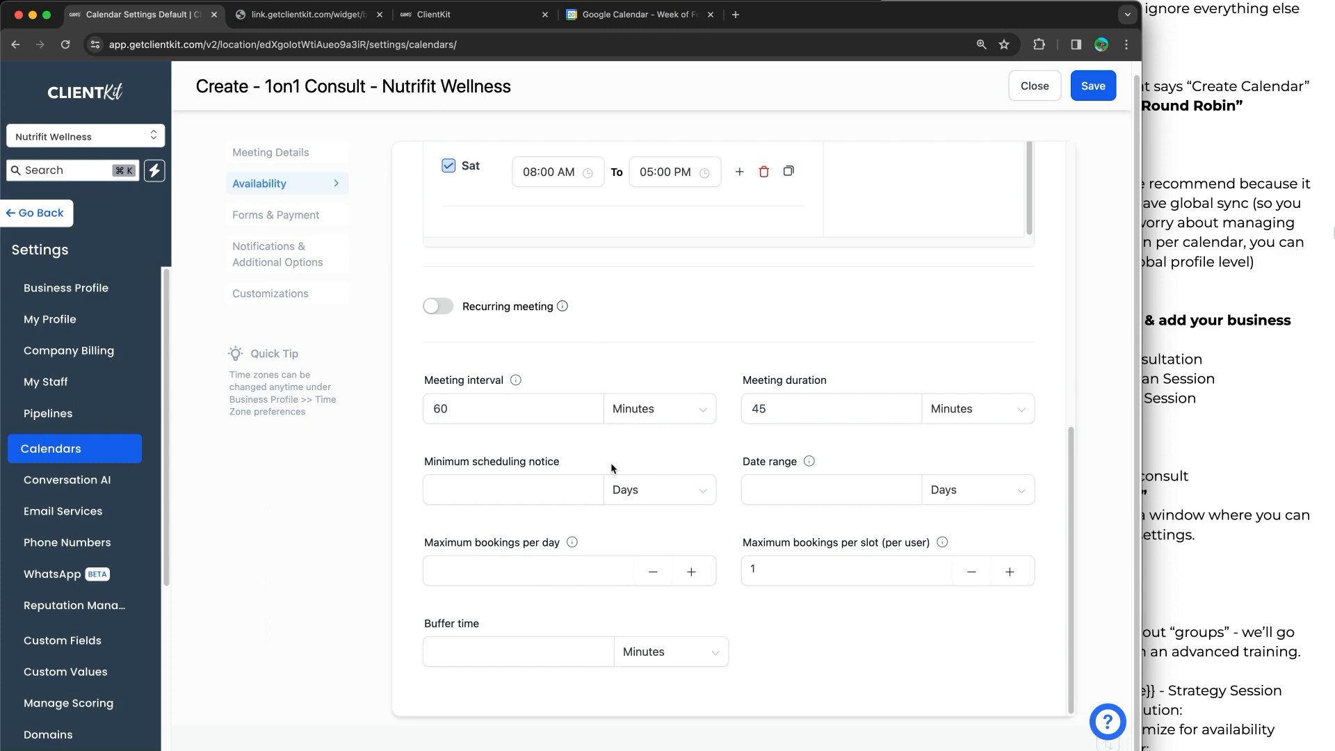
click(588, 479)
click(529, 459)
Compare the scheduling notice setting with the booking page and view the time slots offered for February 20
key(ctrl+Tab)
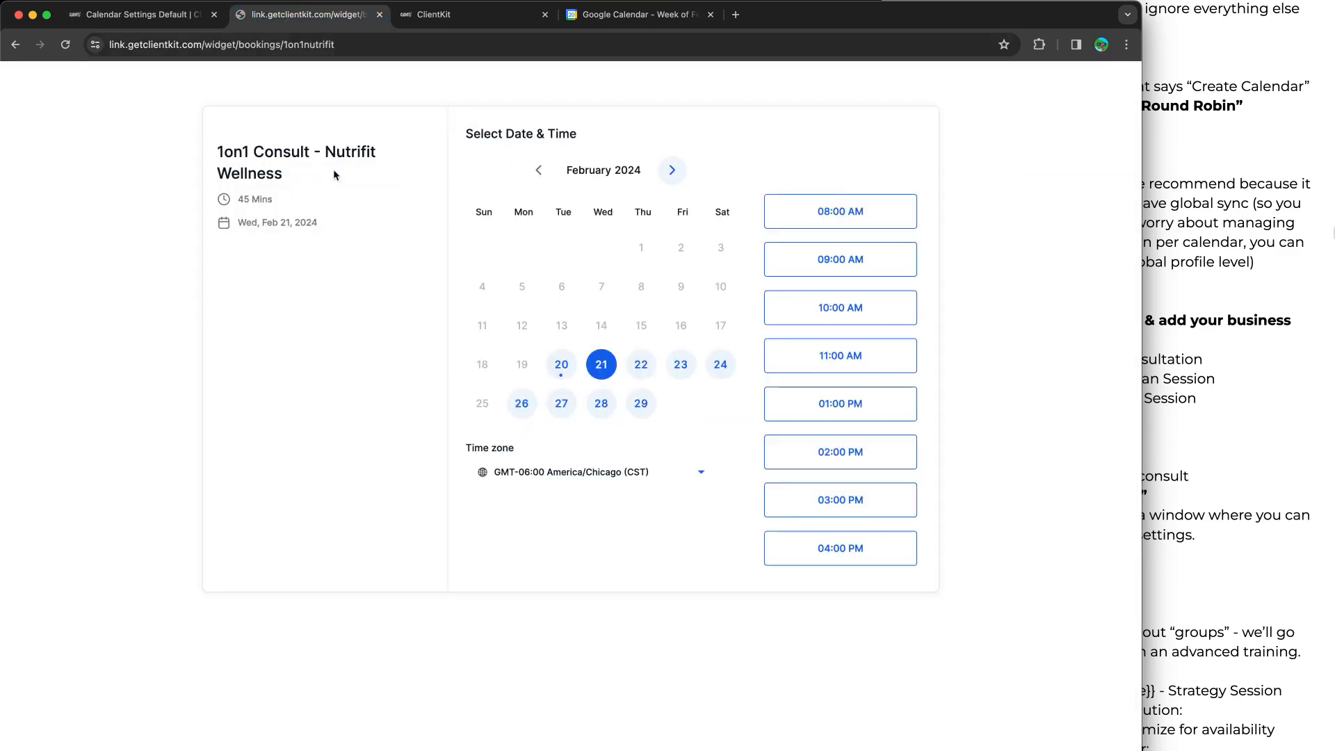
key(ctrl+shift+Tab)
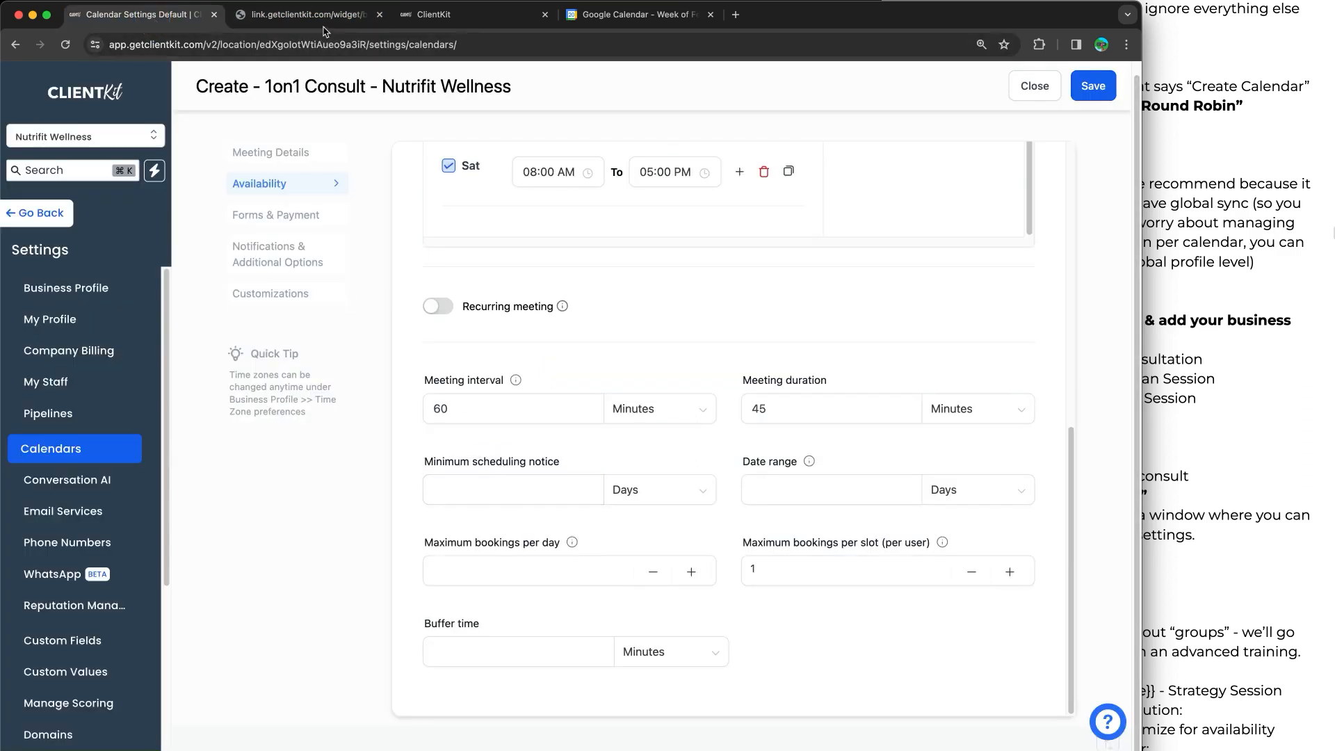
key(ctrl+Tab)
click(569, 372)
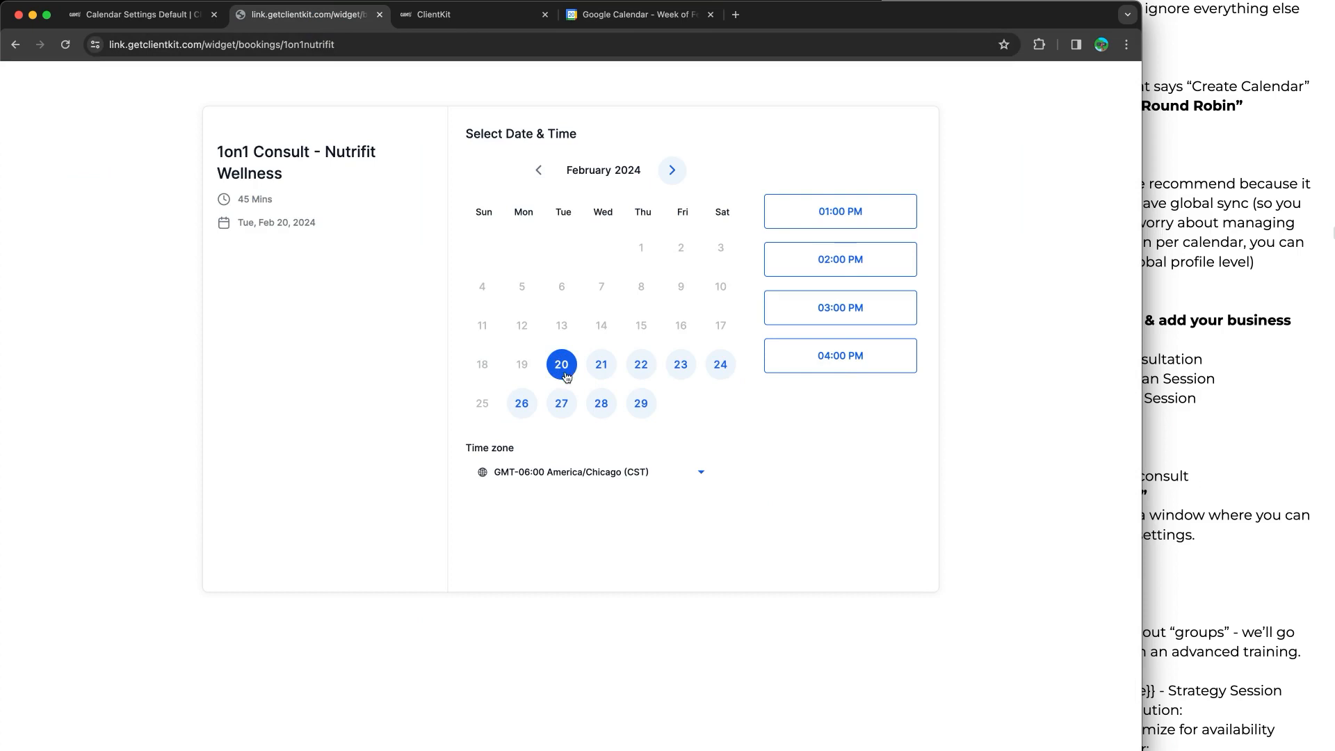
Set the calendar's minimum scheduling notice to 1 day, save, and reload the booking page to check the available dates
click(173, 15)
click(521, 488)
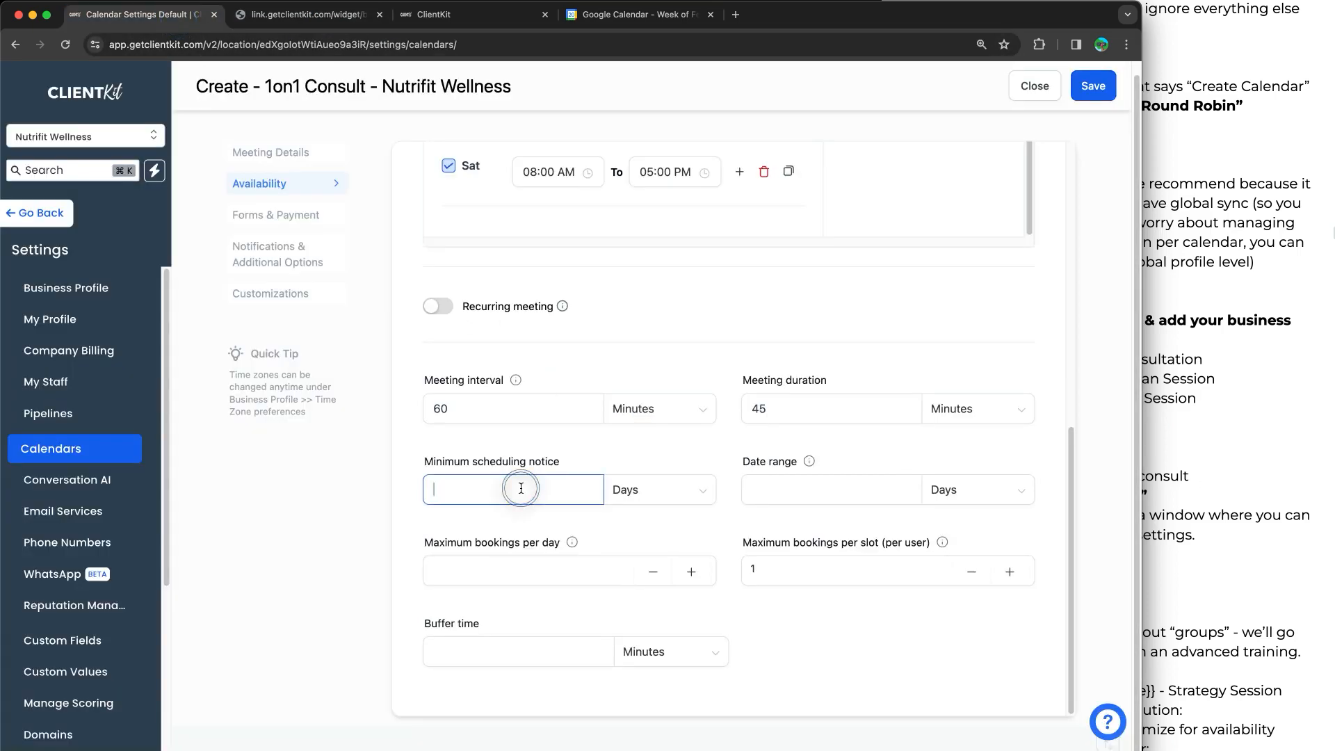
text(1)
click(1093, 86)
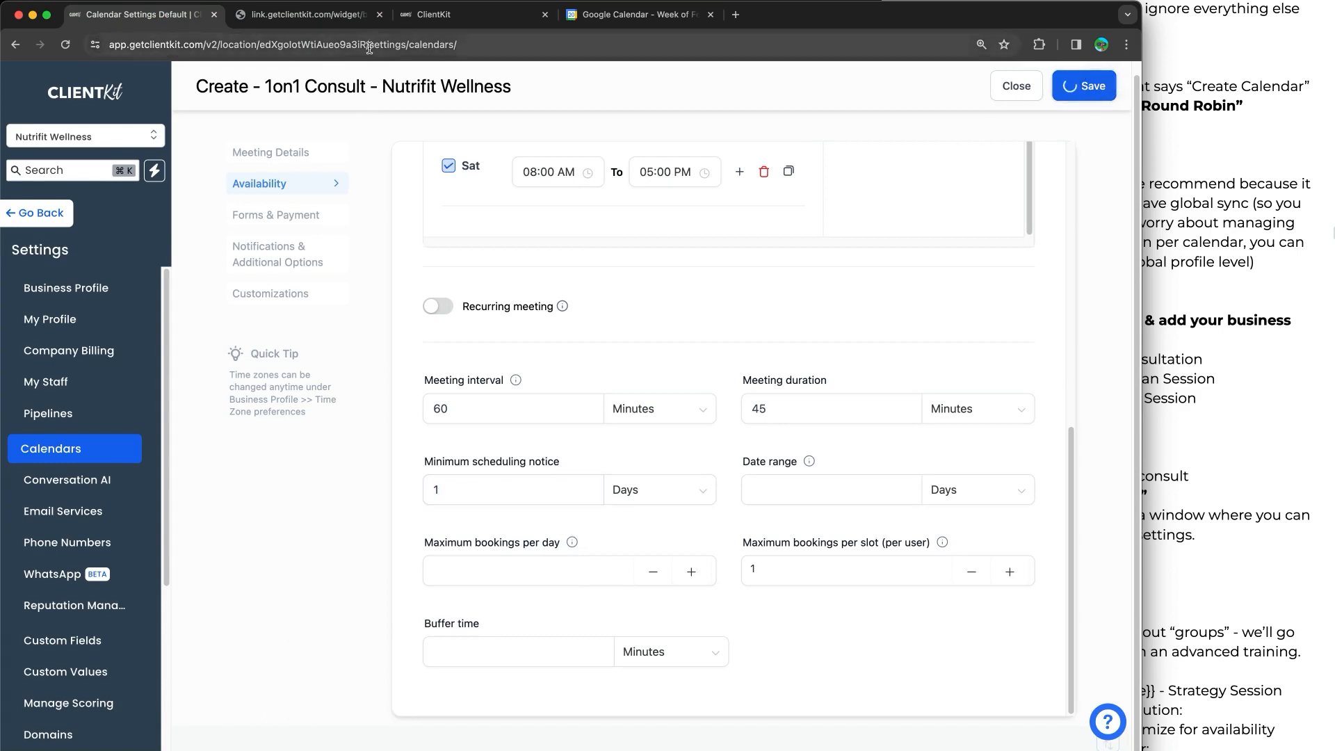
click(332, 17)
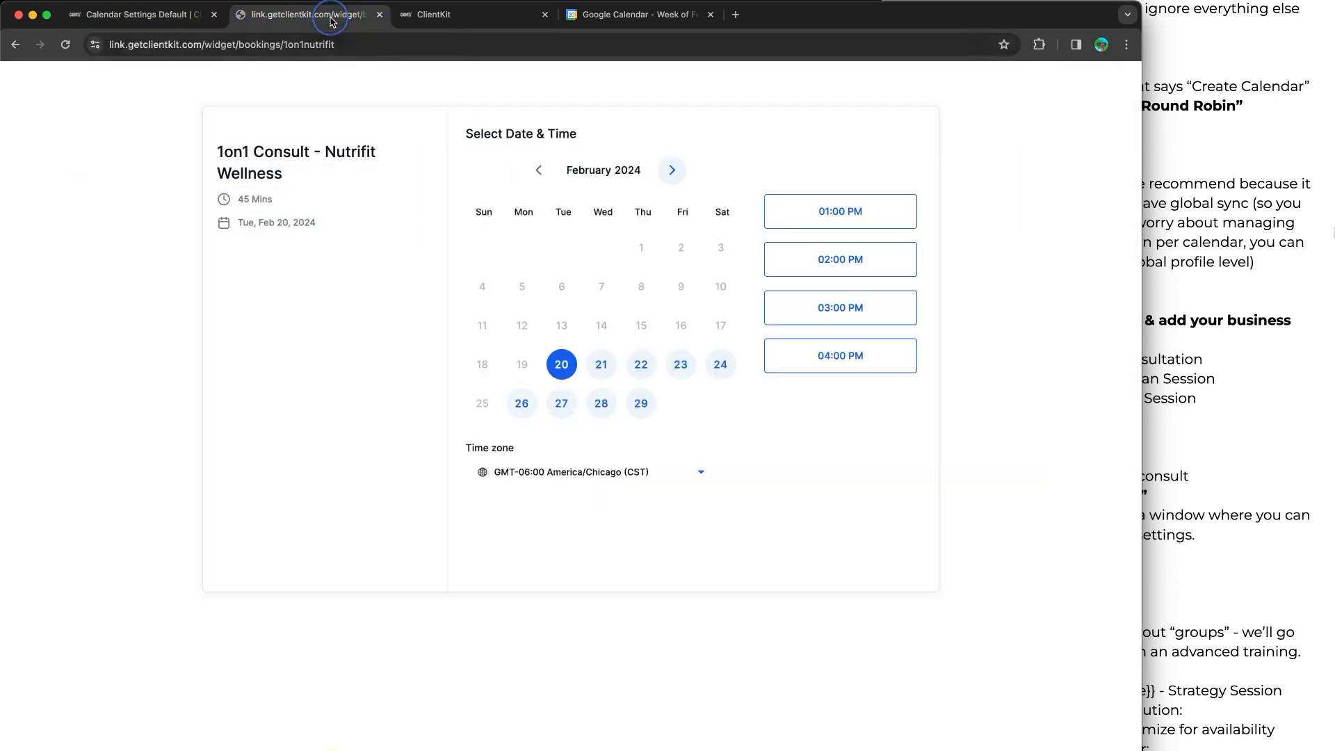
click(66, 44)
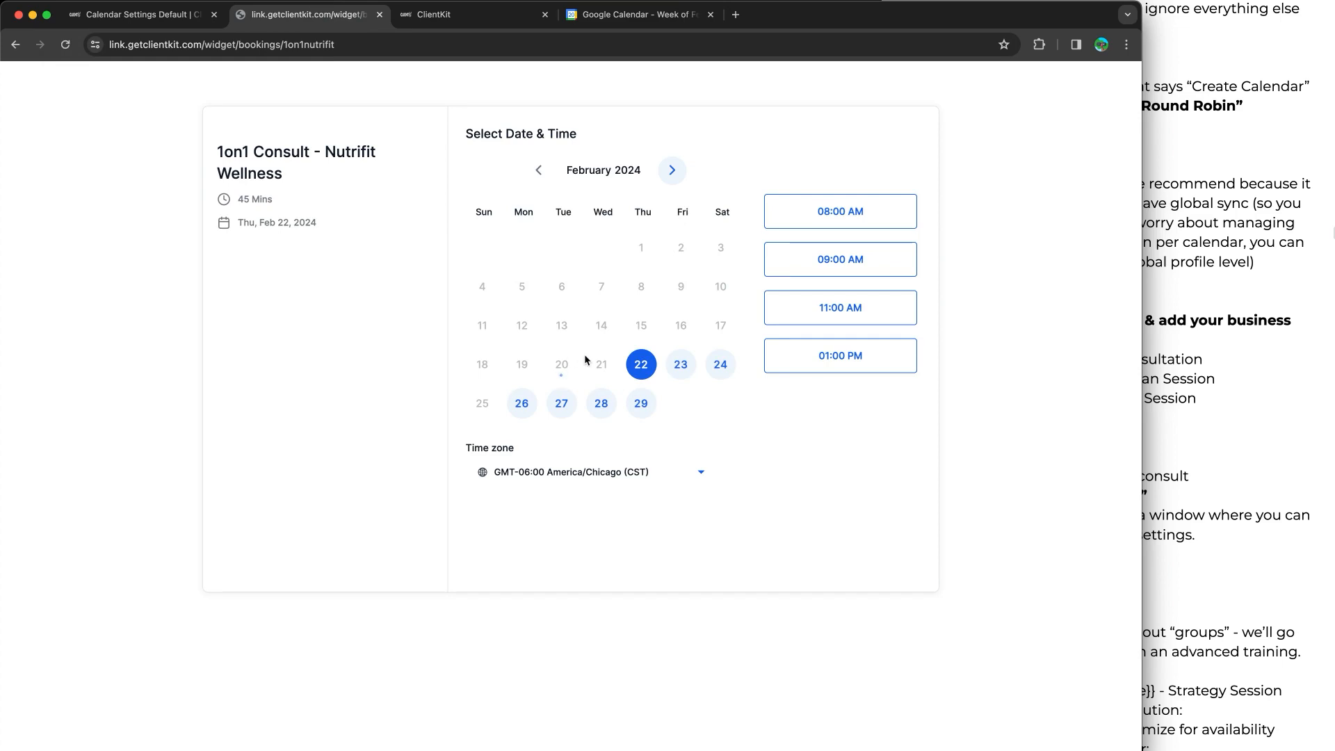
Set the minimum scheduling notice to 12 hours in the calendar's Availability settings and save the calendar
click(136, 14)
click(258, 184)
scroll(514, 417, down, 3)
click(509, 490)
double_click(508, 490)
text(12)
click(669, 490)
click(643, 524)
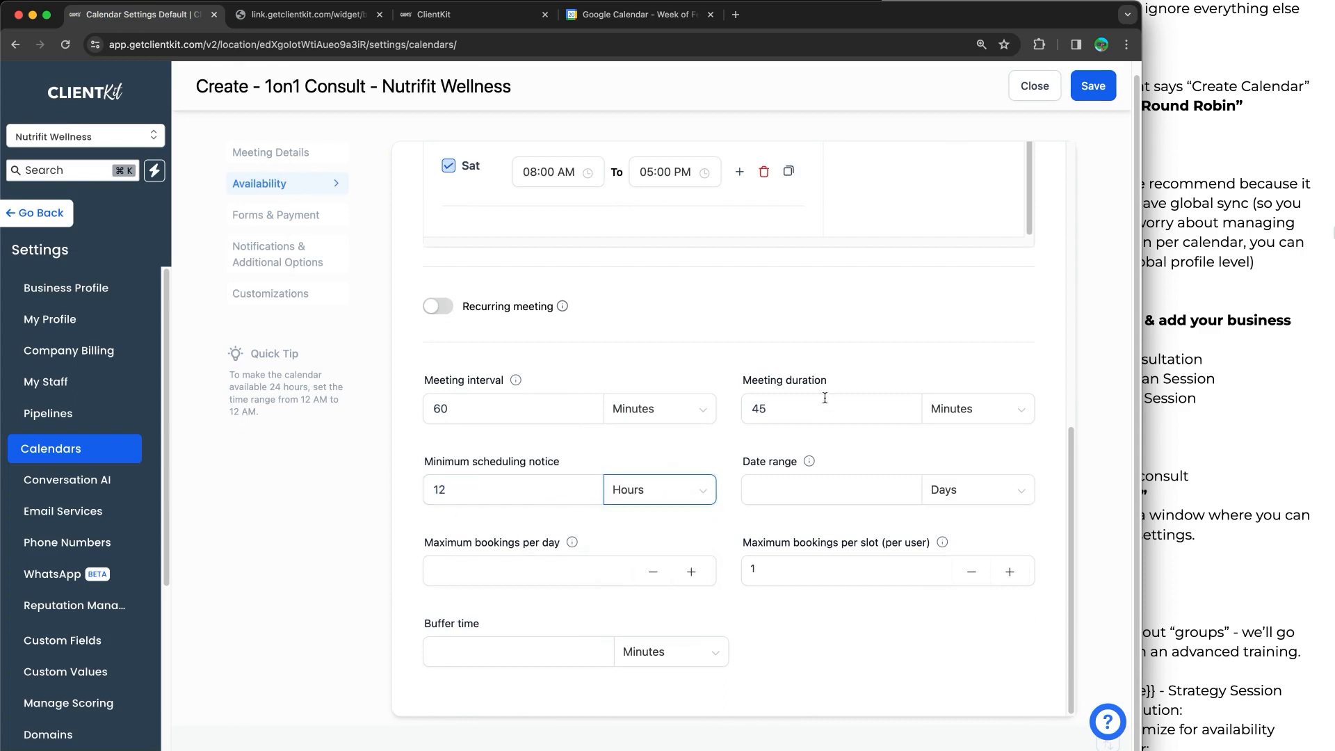
click(1095, 98)
click(750, 409)
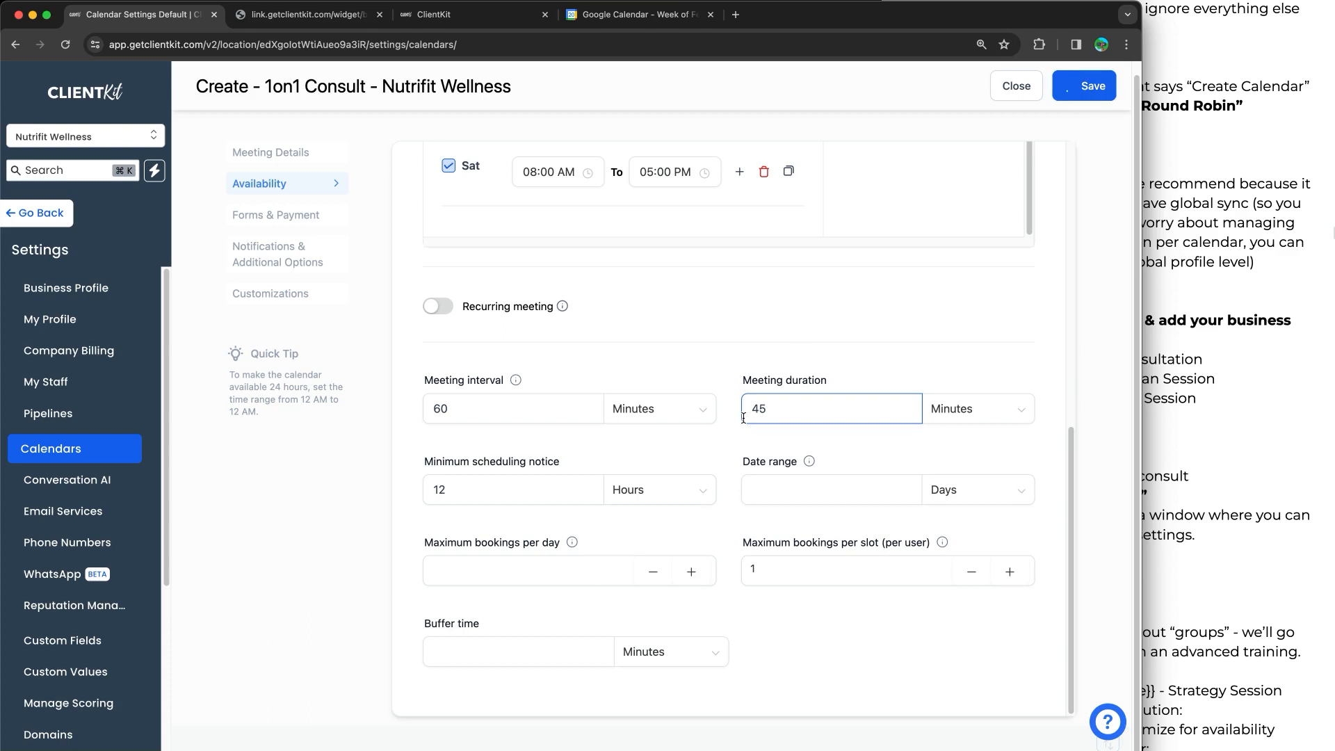
Reload the booking page to check the available dates, and read the Date range explanation in the Availability settings
click(306, 14)
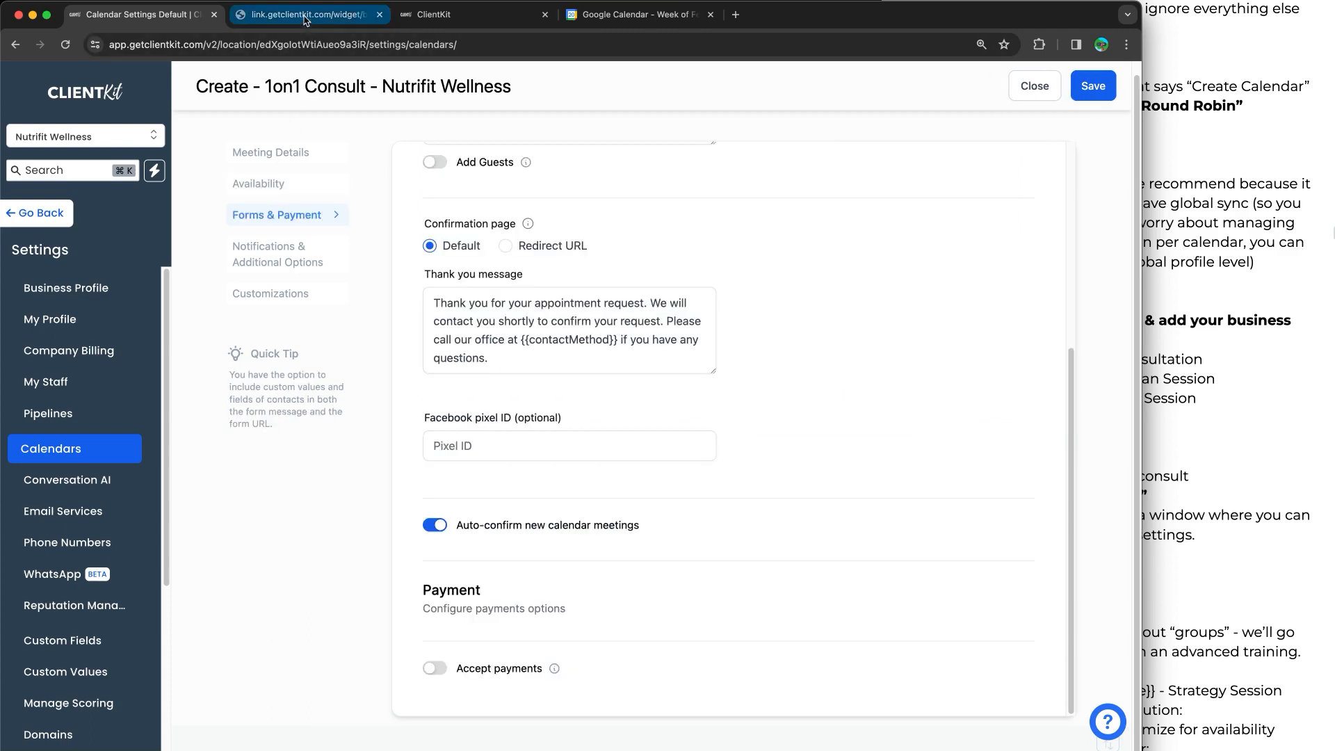
click(65, 44)
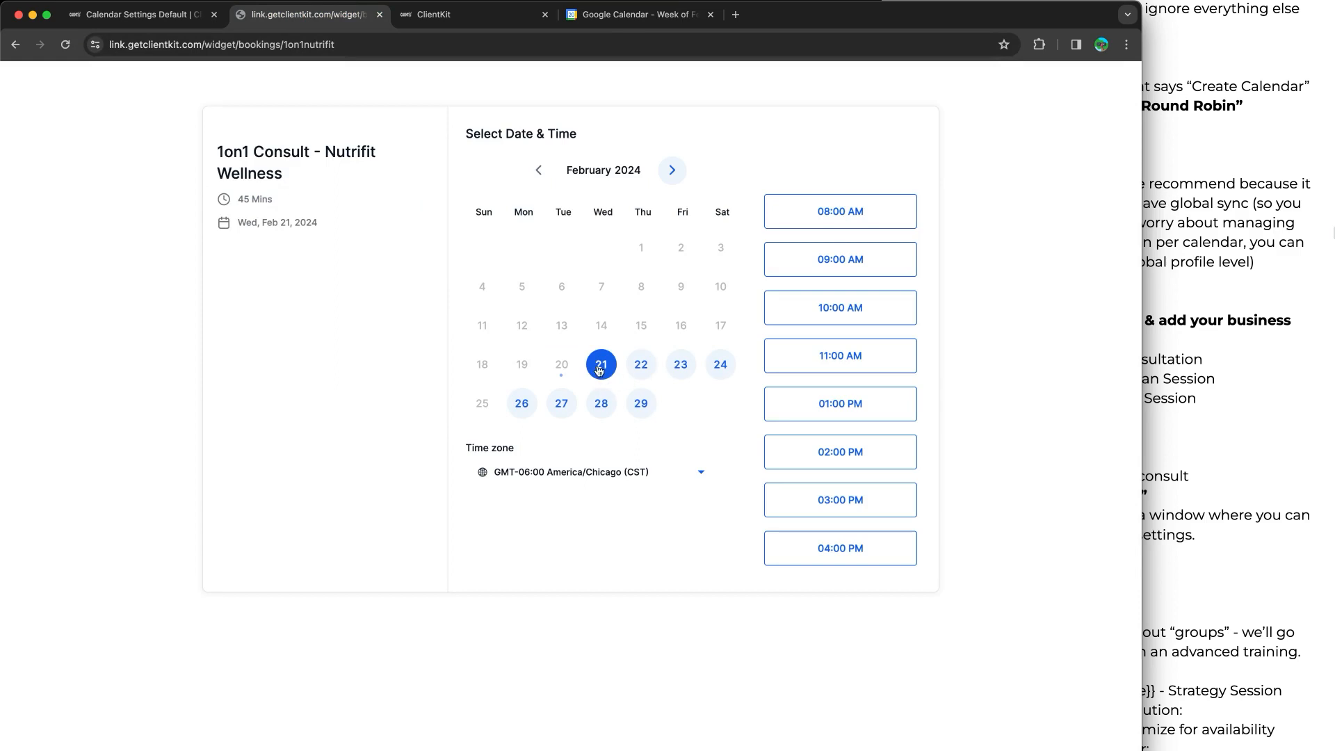
click(174, 14)
click(267, 189)
scroll(645, 390, down, 5)
click(485, 487)
mouse_move(809, 462)
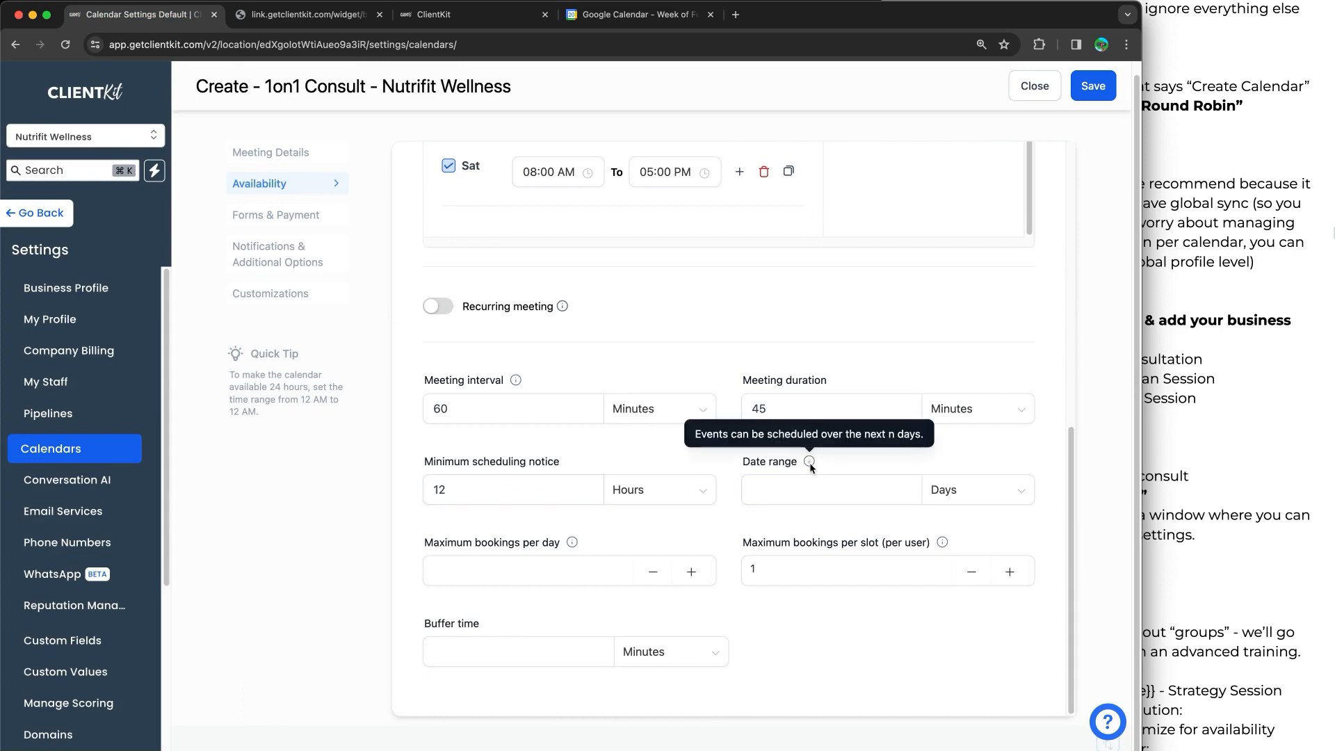
Page through the upcoming months on the booking page to see how far ahead slots are offered
click(306, 14)
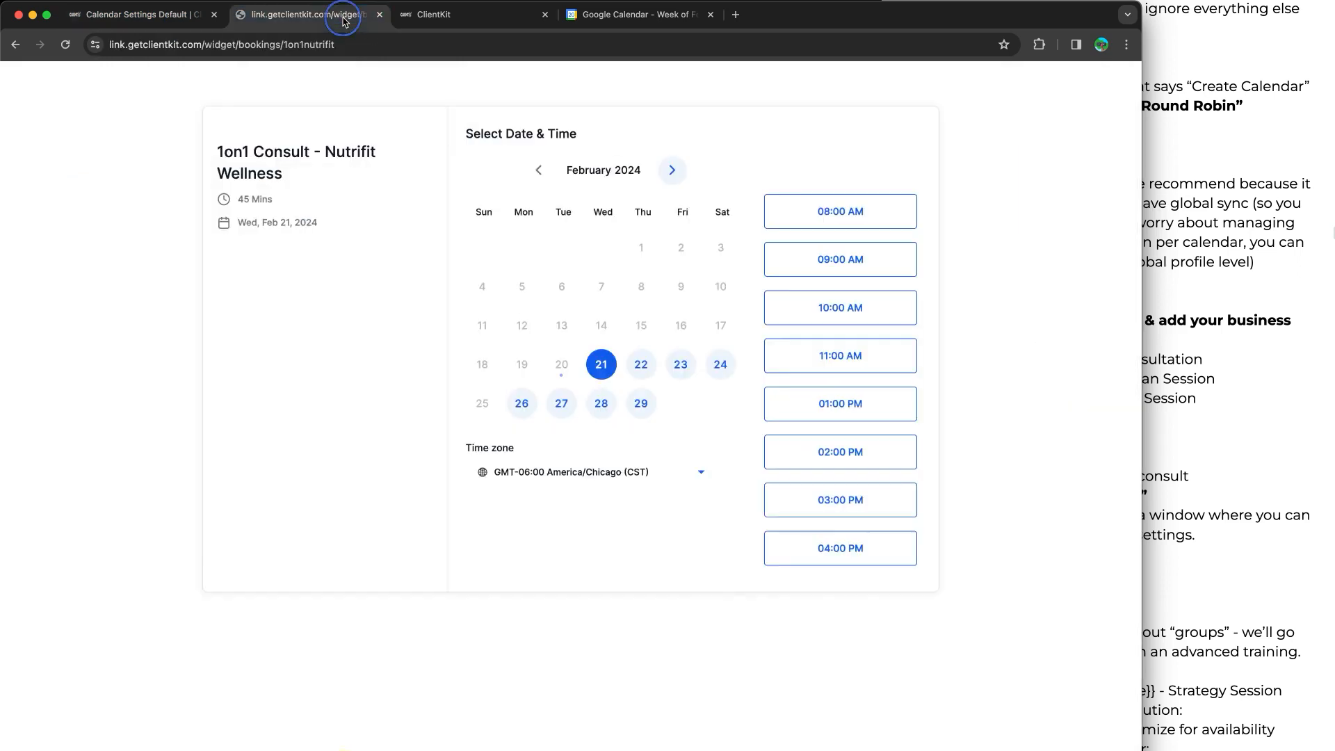
click(671, 171)
click(672, 174)
click(661, 171)
click(661, 176)
click(662, 174)
click(662, 174)
click(662, 174)
click(661, 173)
click(661, 173)
click(675, 173)
click(675, 174)
click(675, 174)
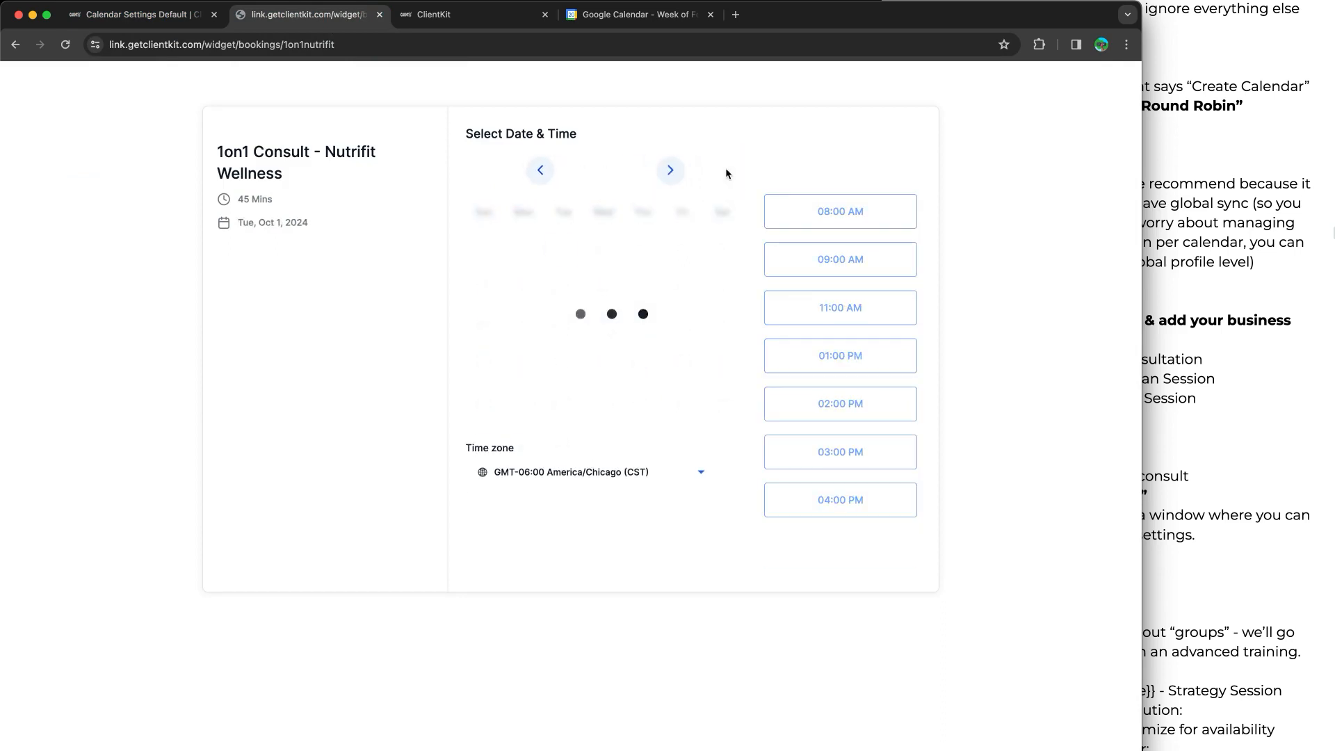
Set the calendar's date range to 7 days in the Availability settings and save
click(145, 11)
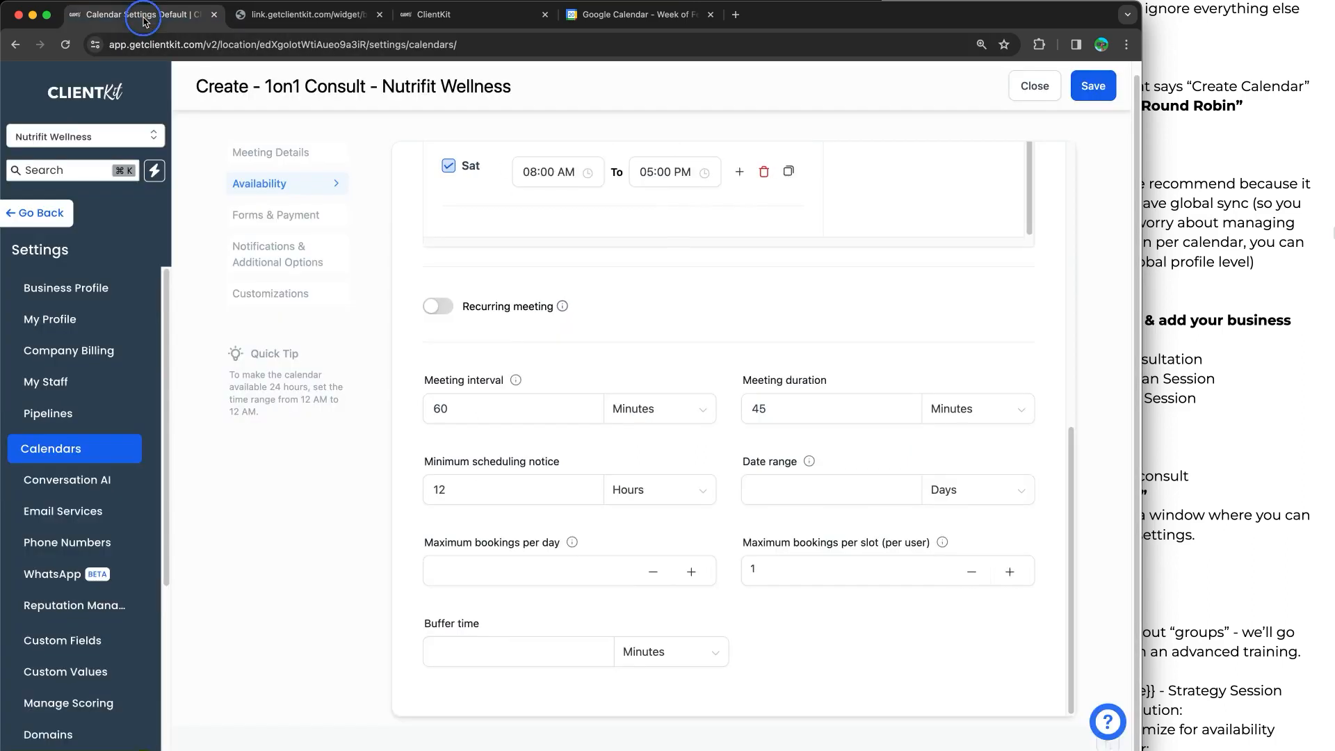
click(834, 410)
click(871, 491)
click(1013, 491)
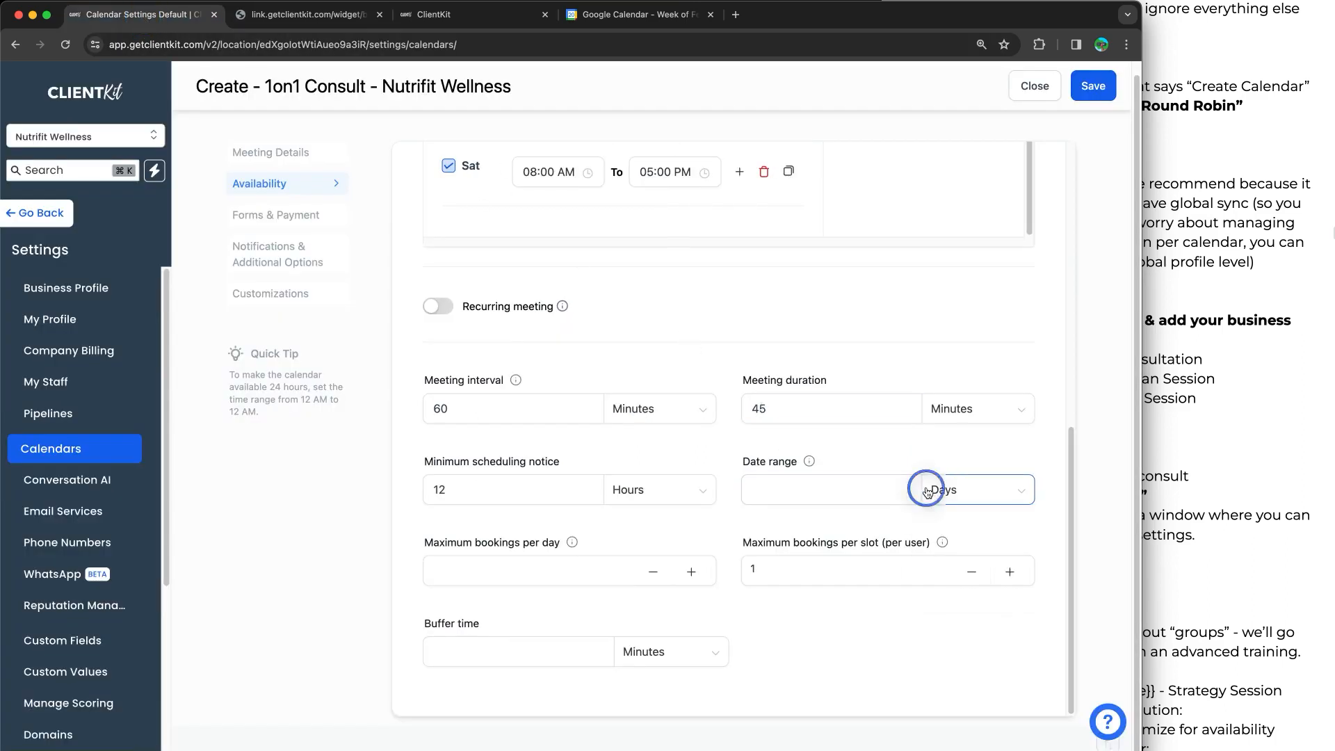
click(852, 492)
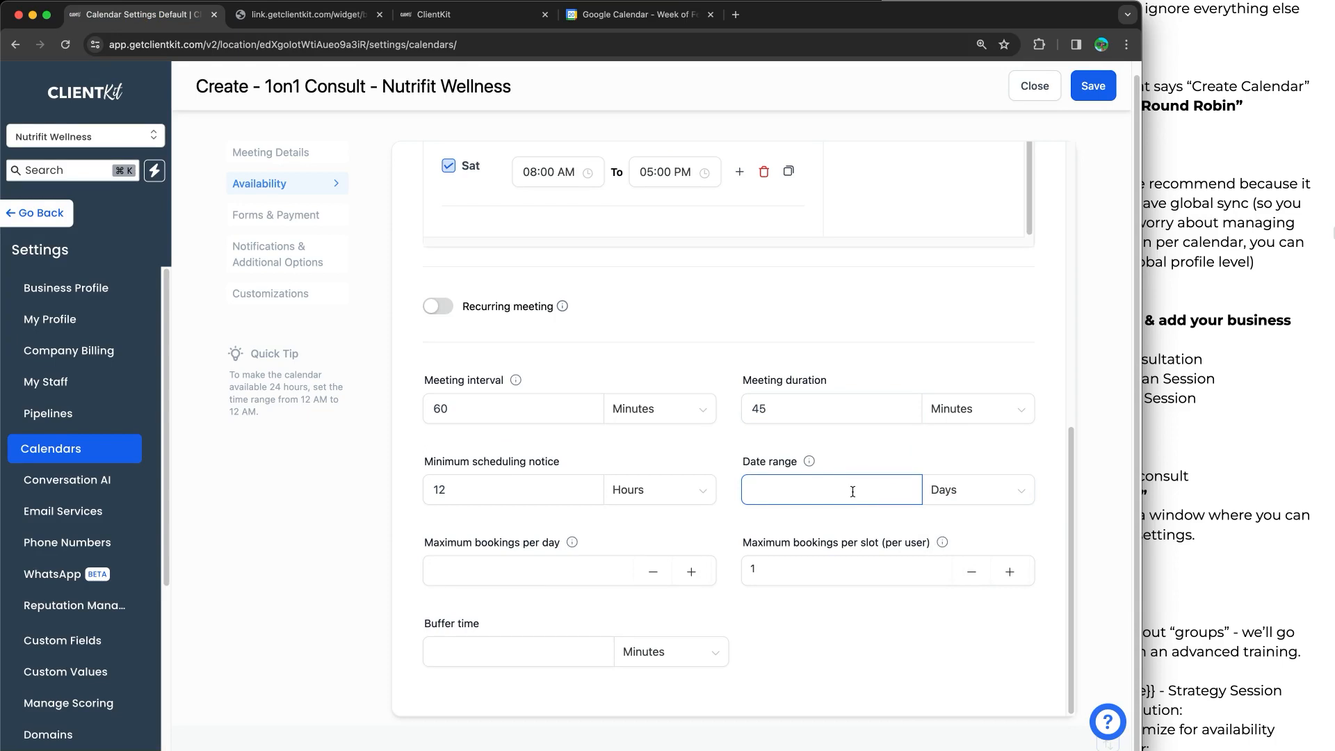
text(7)
key(Return)
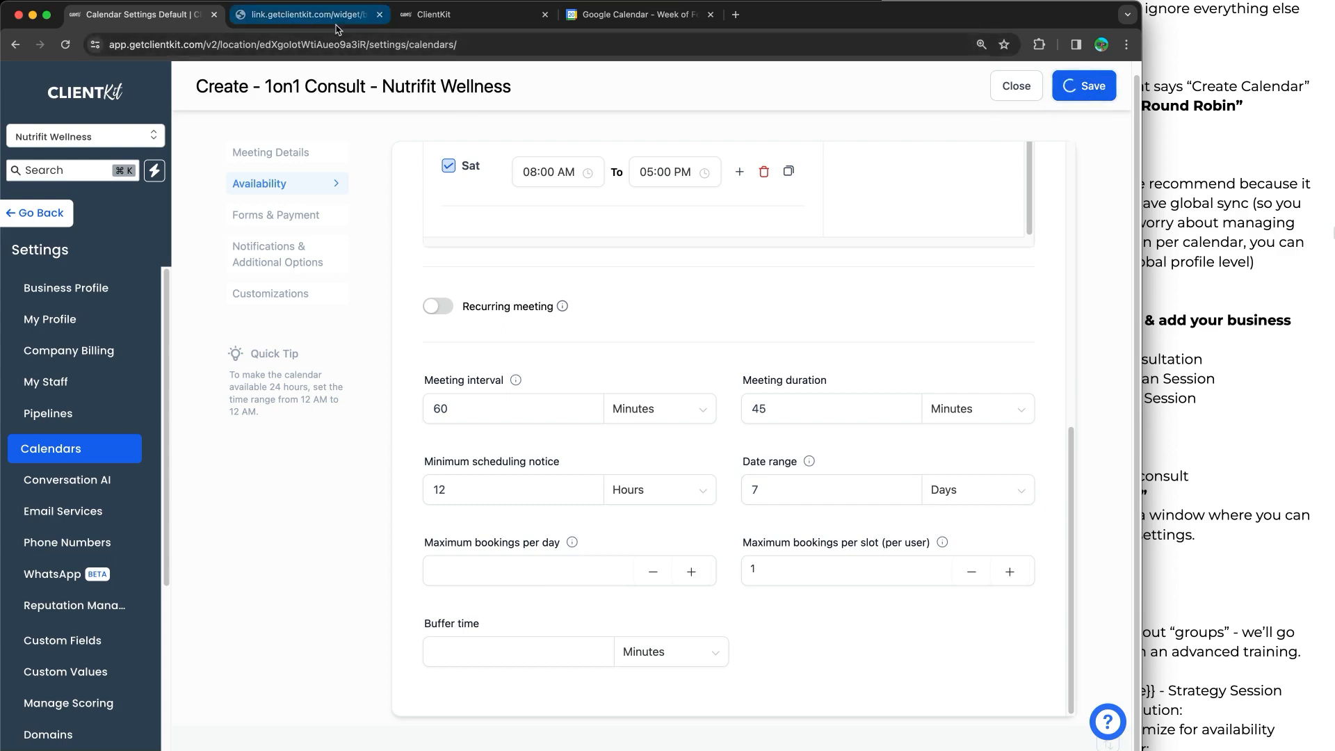
Reload the booking page and check which dates are offered in February and March 2024
click(336, 28)
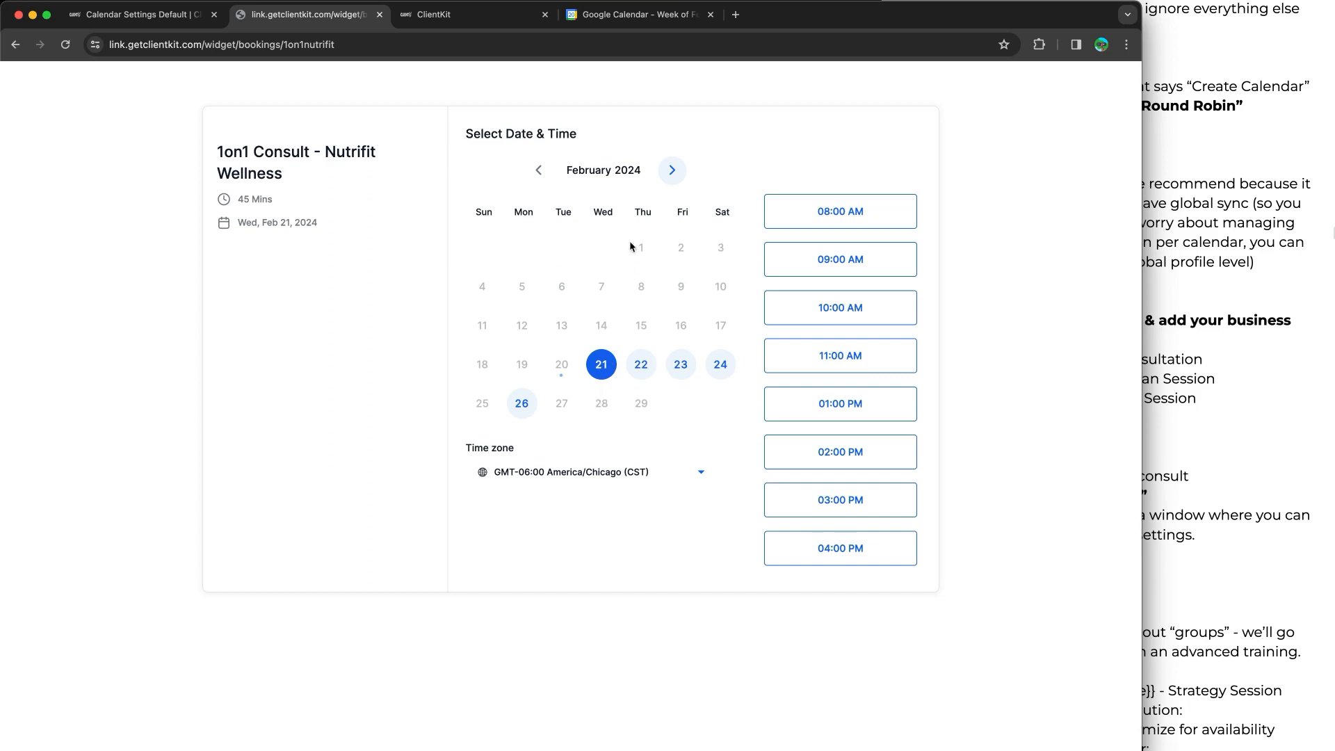
click(672, 170)
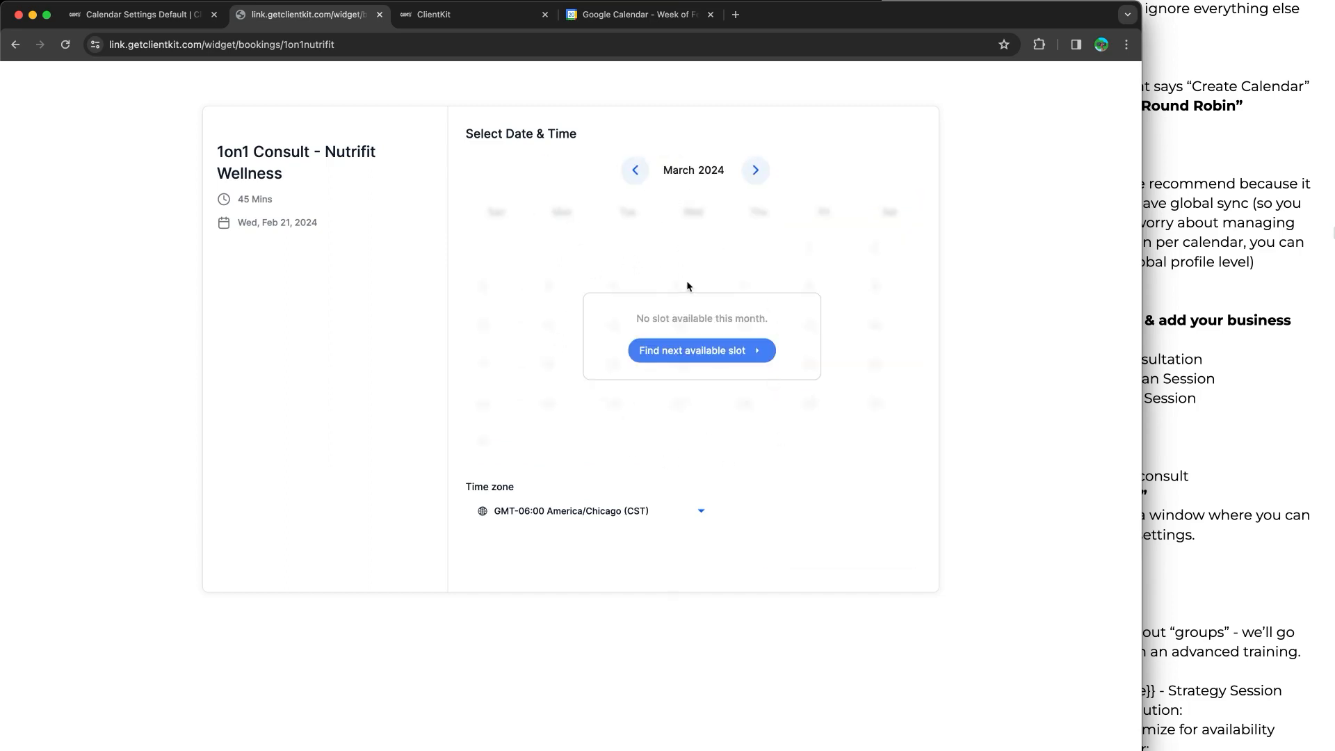
click(635, 170)
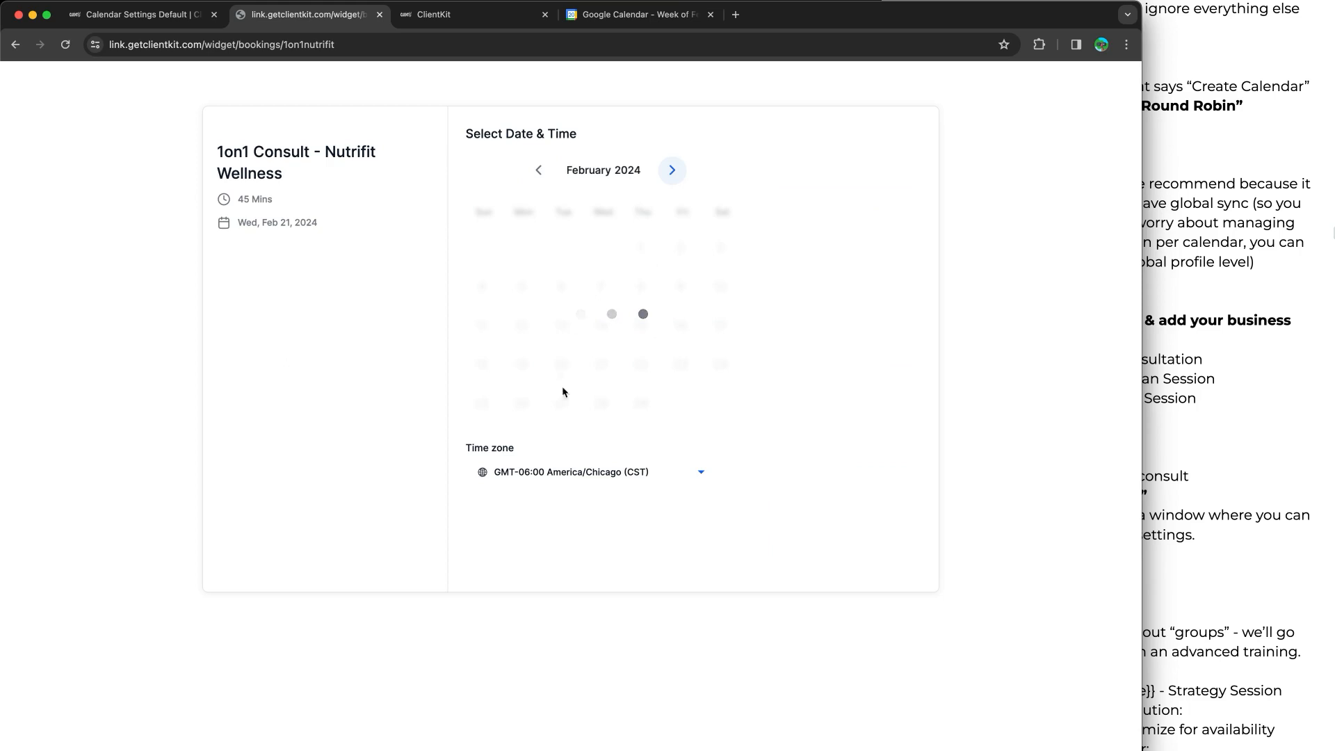
Return to the calendar's Availability settings and review the maximum bookings per slot and buffer time options
click(139, 14)
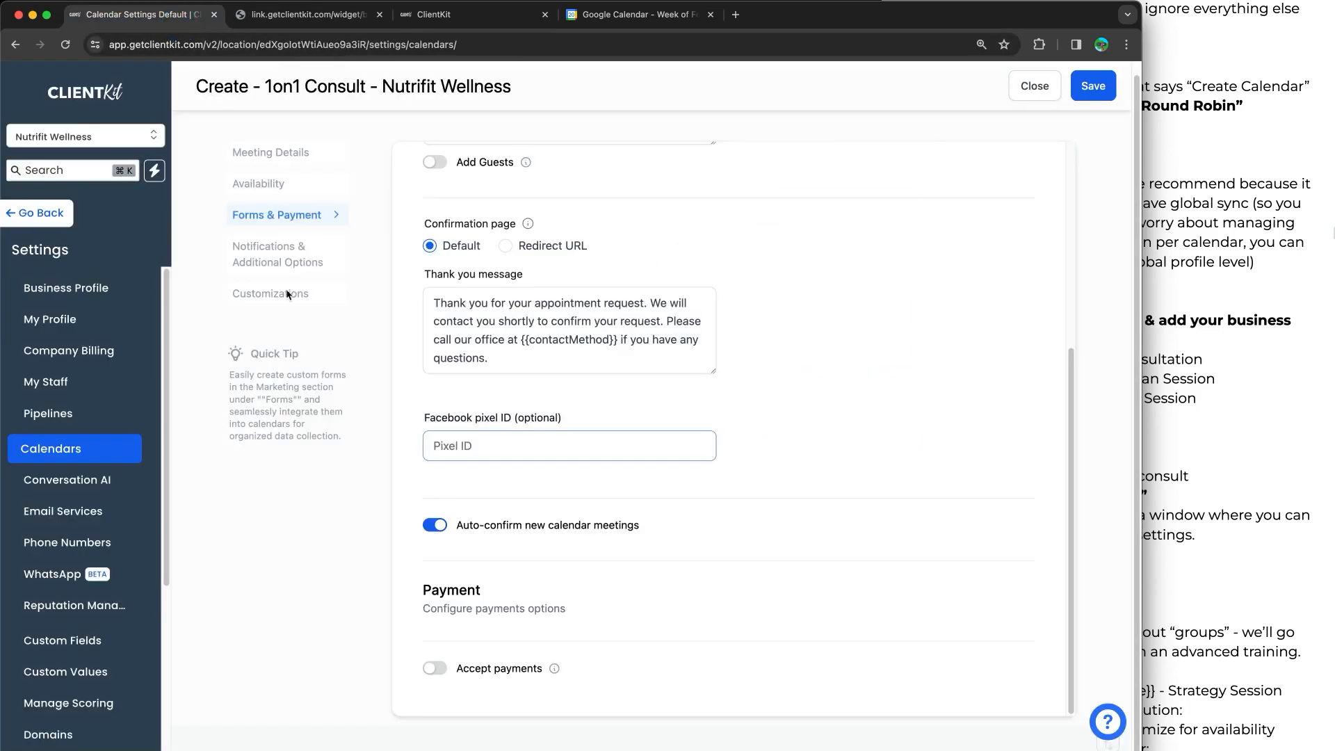
click(259, 183)
scroll(695, 362, down, 5)
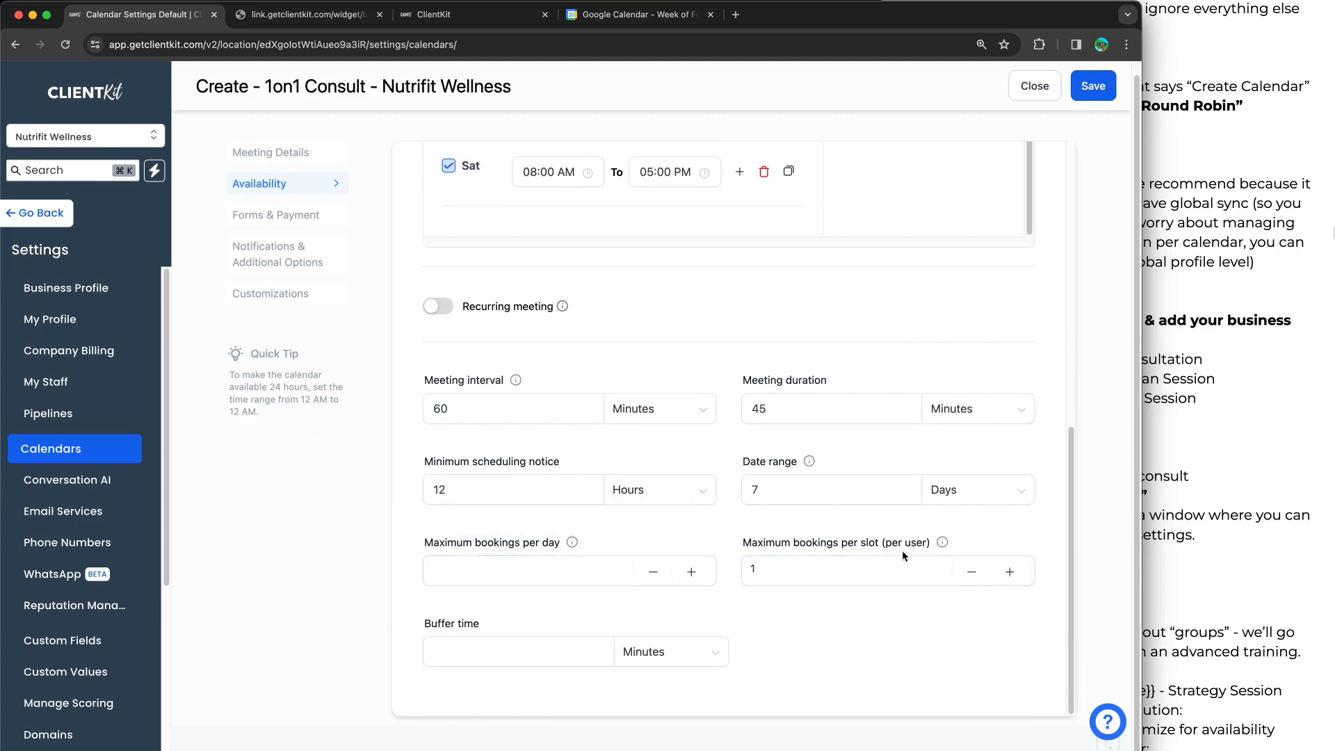
mouse_move(942, 543)
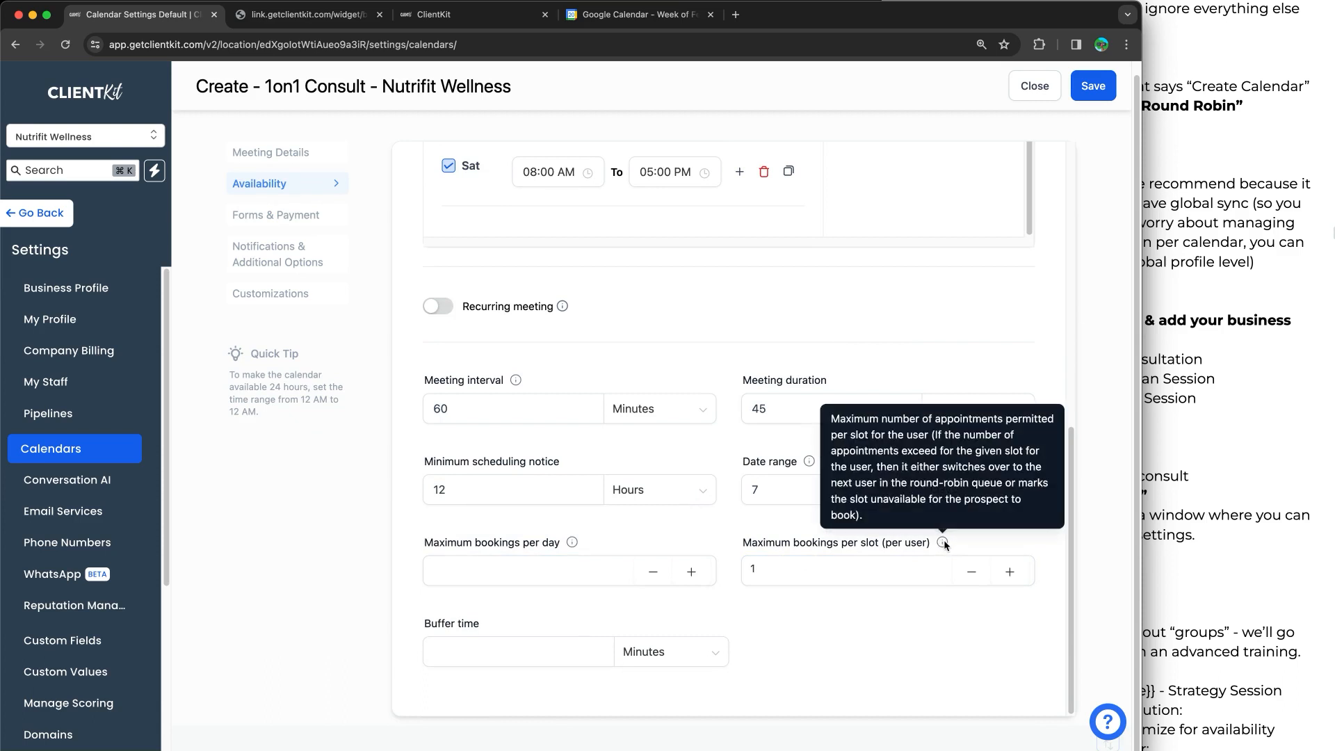
click(435, 650)
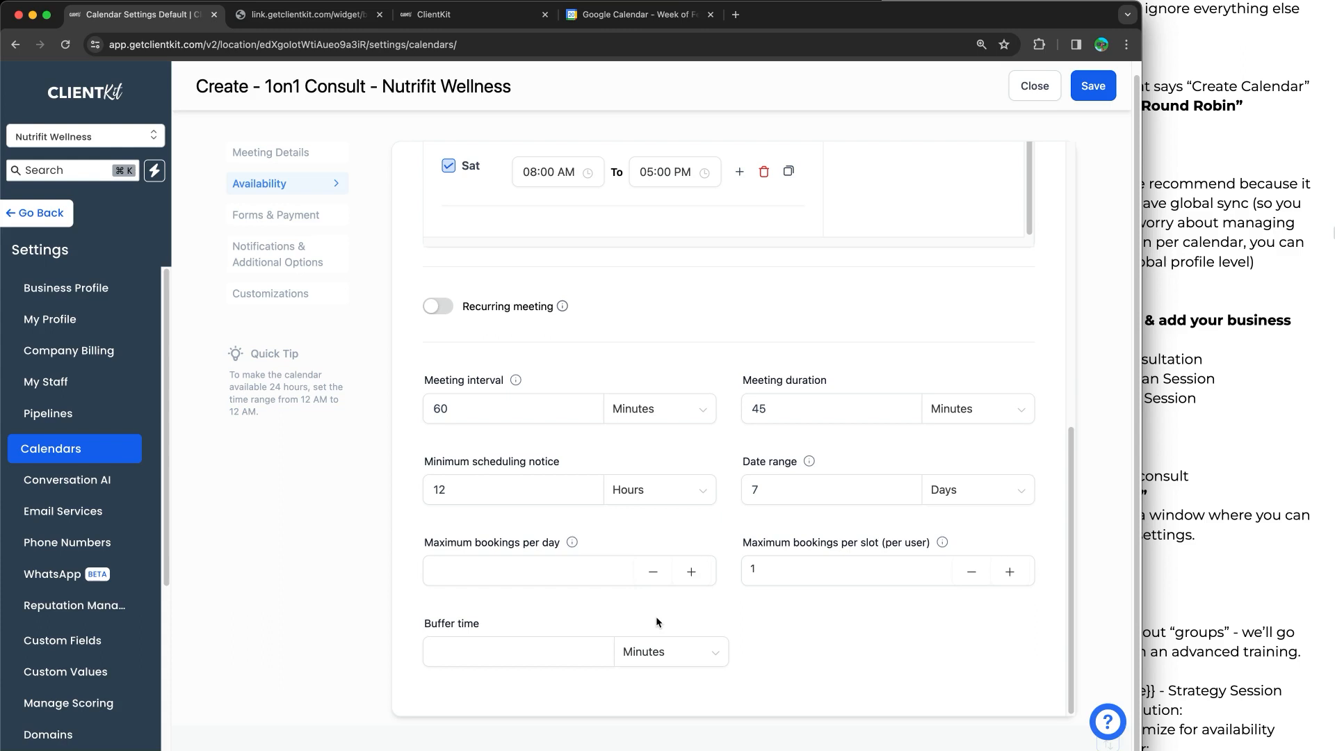
View the calendar's Forms & Payment settings and open the form builder in the Sites area of the other ClientKit session
click(342, 215)
scroll(586, 274, up, 5)
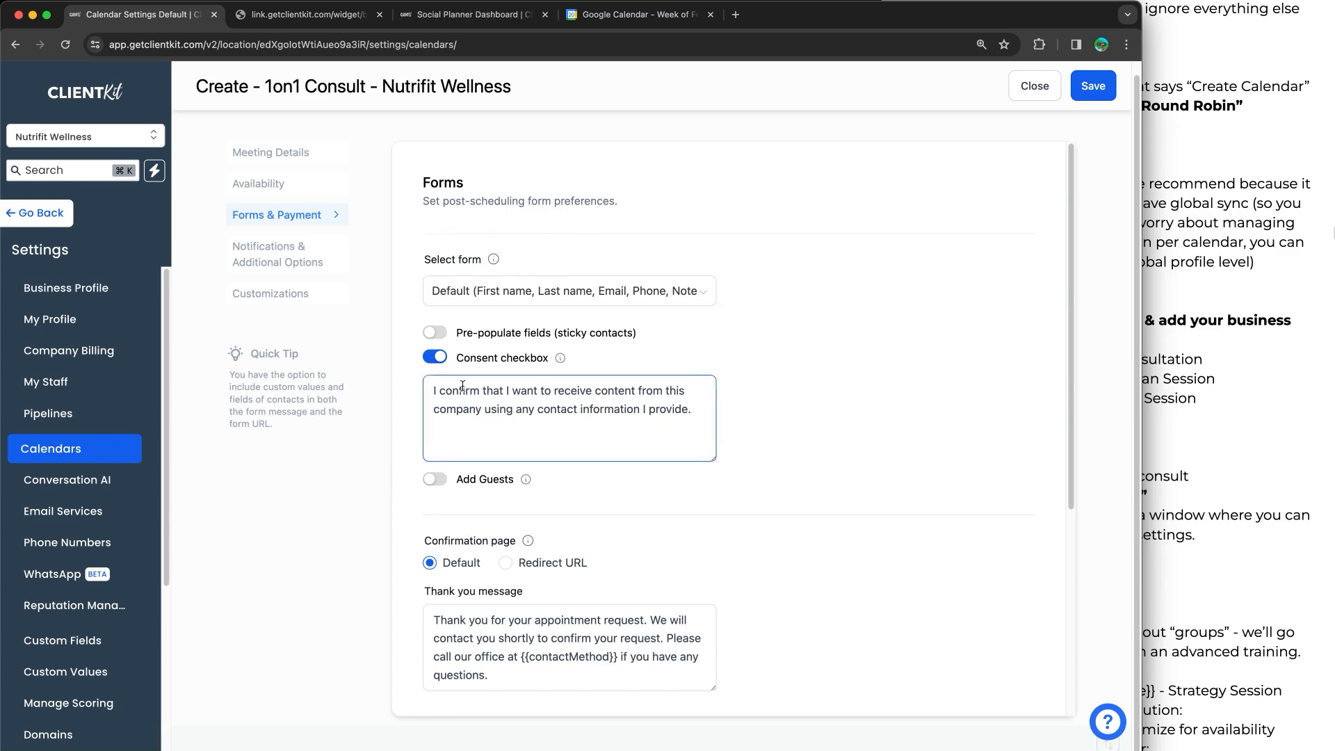
click(472, 14)
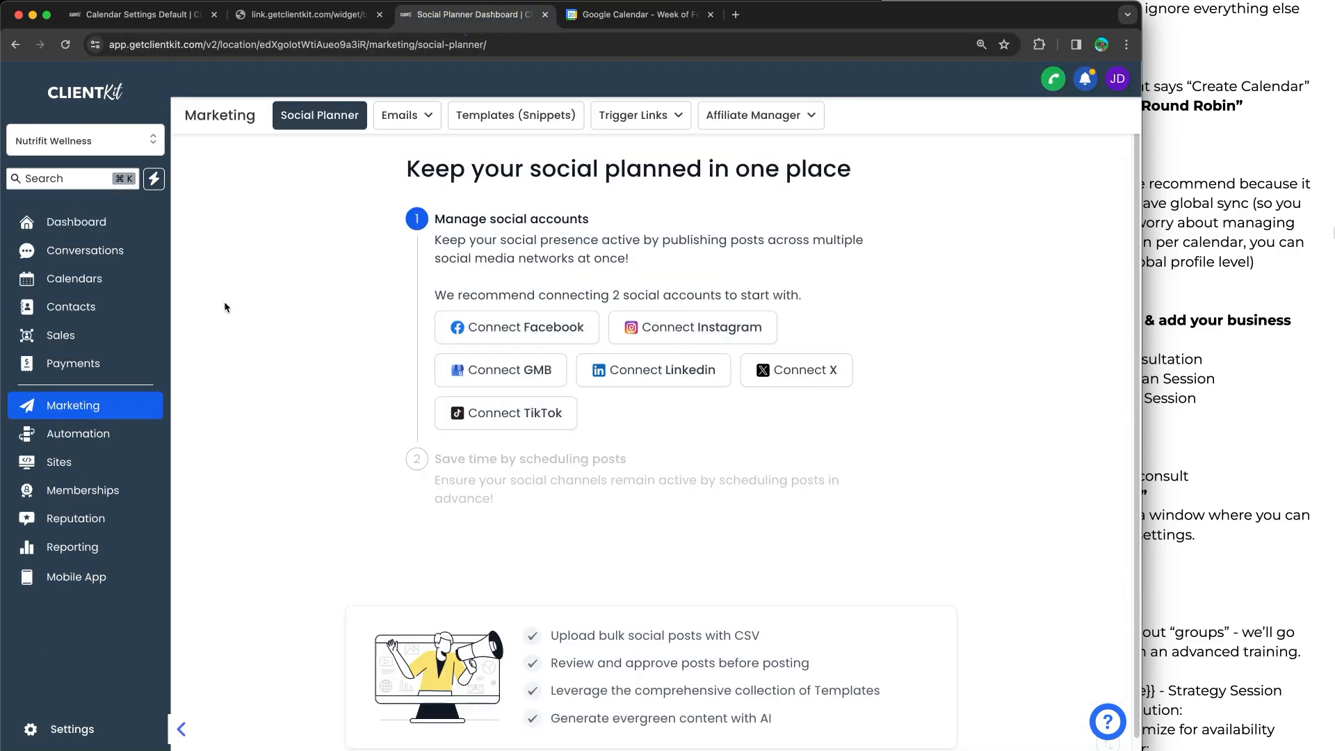
click(108, 470)
mouse_move(692, 118)
click(696, 145)
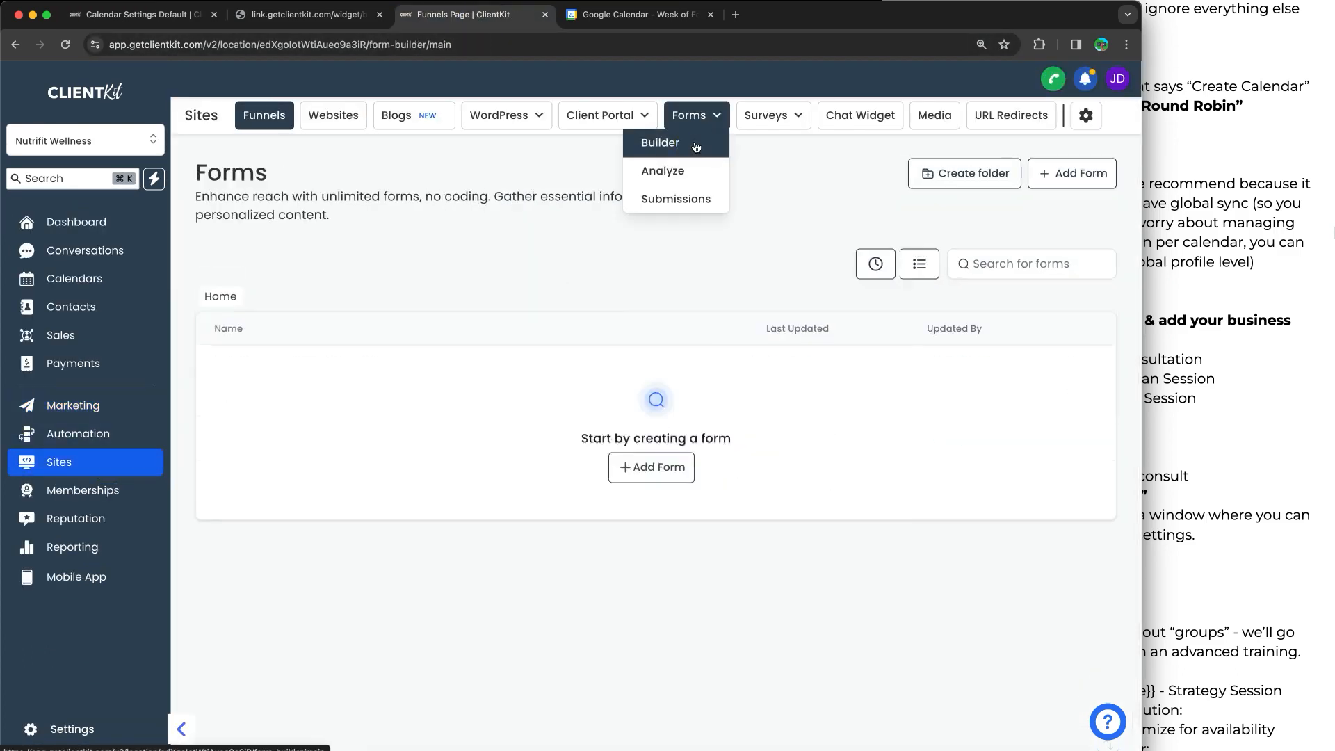
Go back to the calendar's Forms & Payment settings and review the consent, thank-you message and payment options
click(172, 18)
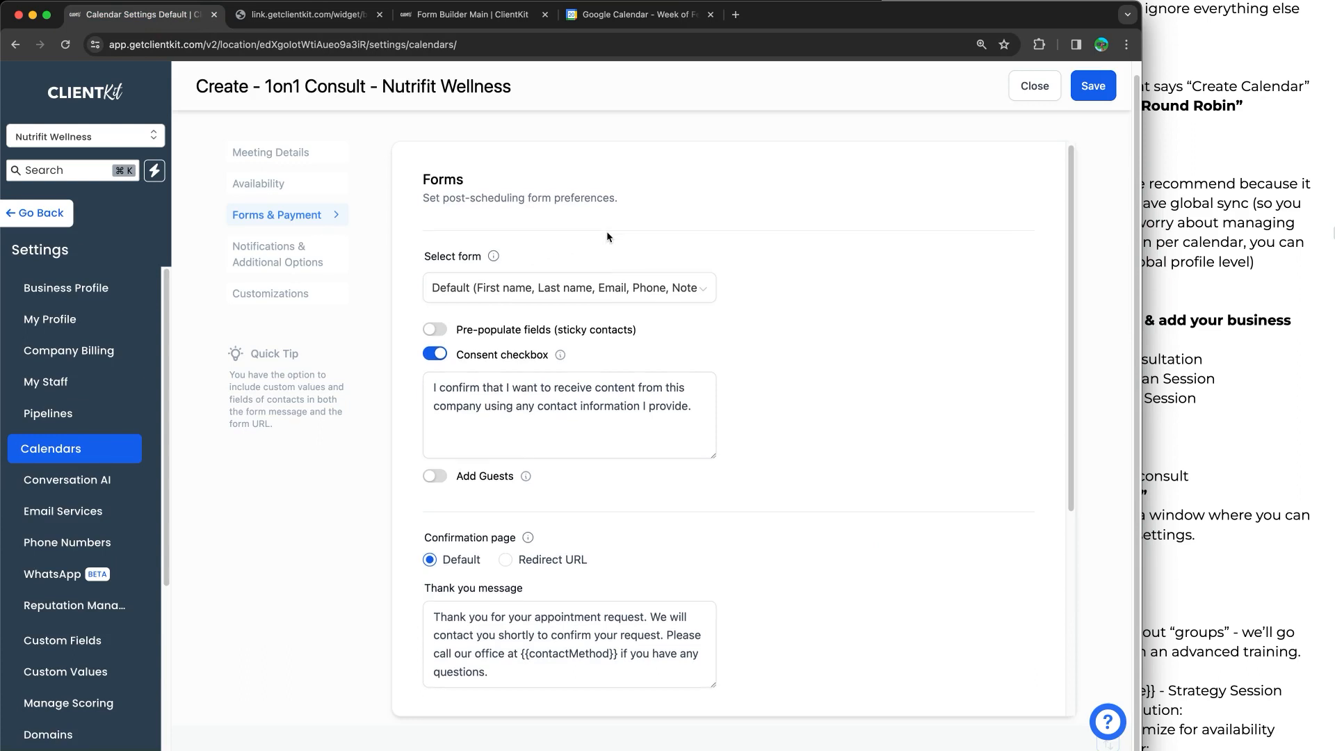
scroll(607, 231, down, 3)
scroll(636, 254, down, 2)
scroll(637, 259, up, 5)
scroll(638, 301, down, 5)
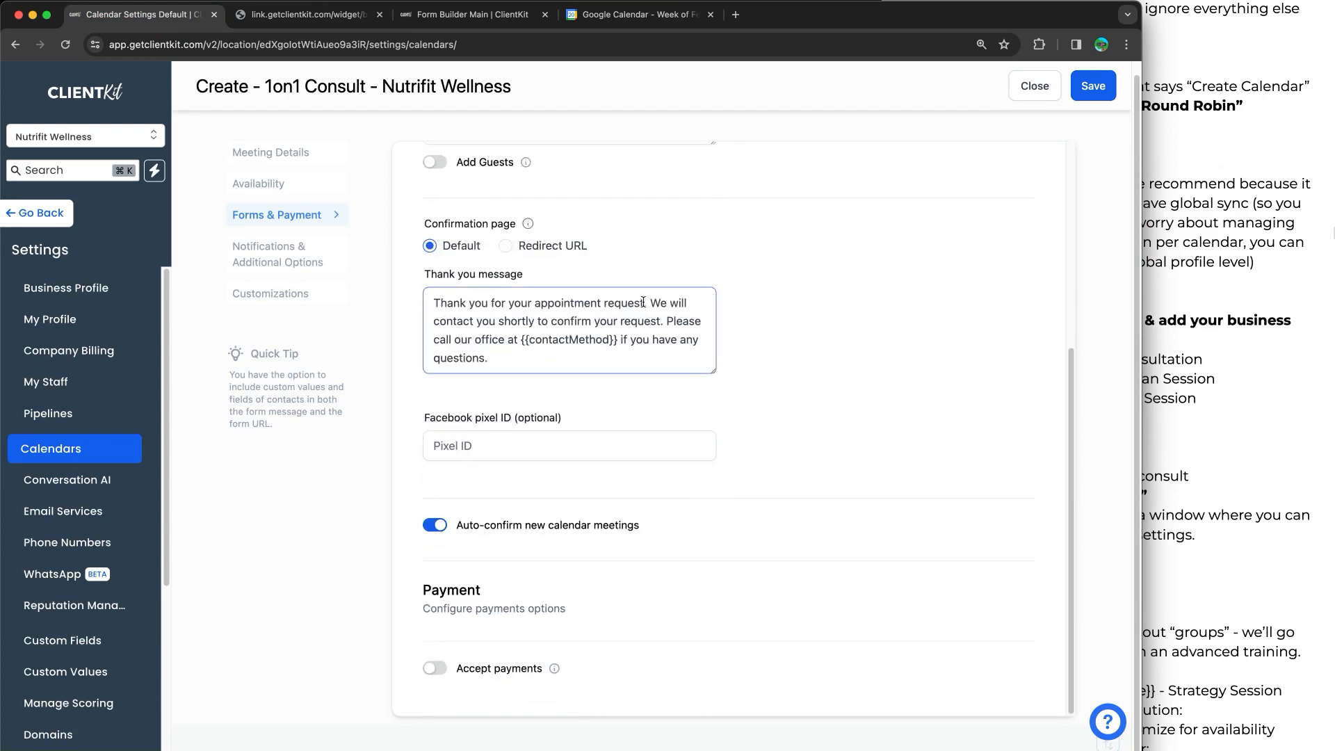
scroll(600, 284, up, 4)
Review the notification types in Notifications & Additional Options and allow Google Calendar to send invitation or update emails to attendees
click(319, 257)
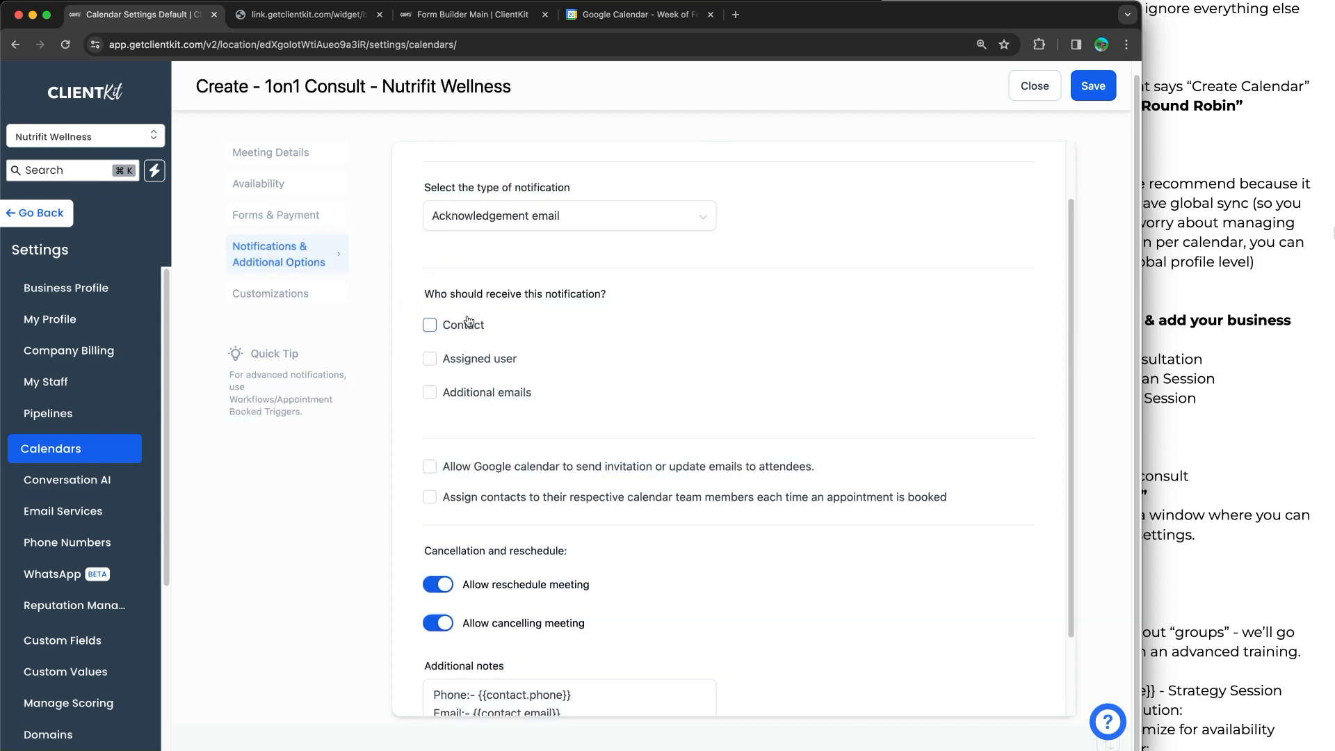
click(517, 230)
click(517, 229)
click(524, 187)
scroll(523, 202, down, 2)
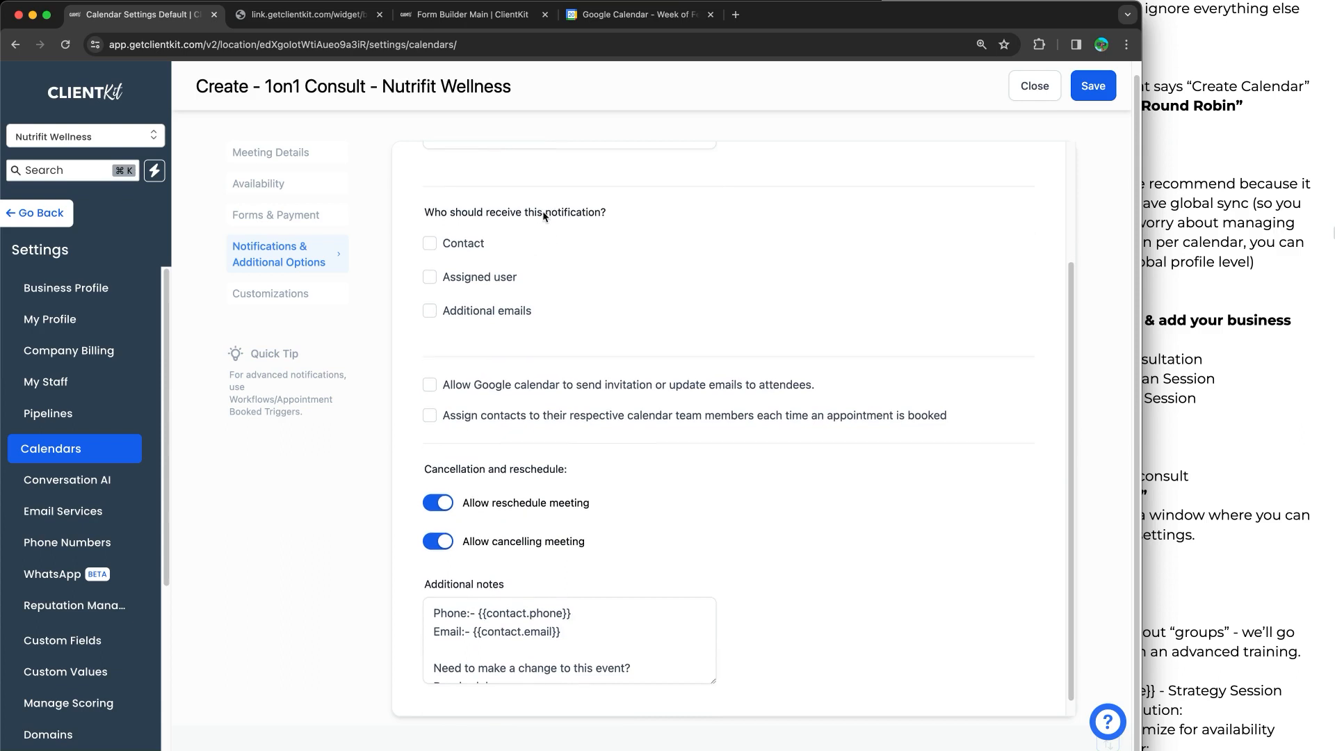
scroll(542, 223, down, 1)
click(459, 375)
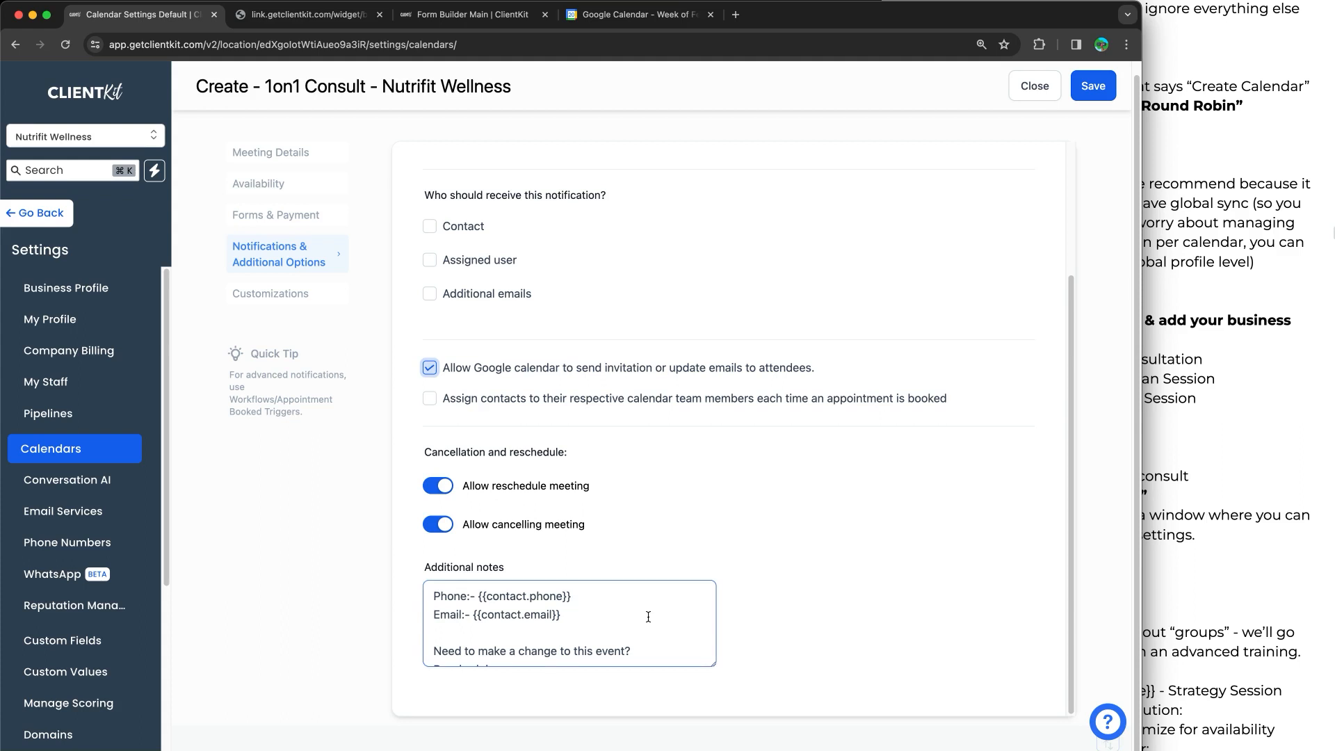
Enlarge the Additional notes box and review its contact, reschedule and cancellation placeholders
drag(713, 663, 718, 746)
scroll(758, 549, down, 2)
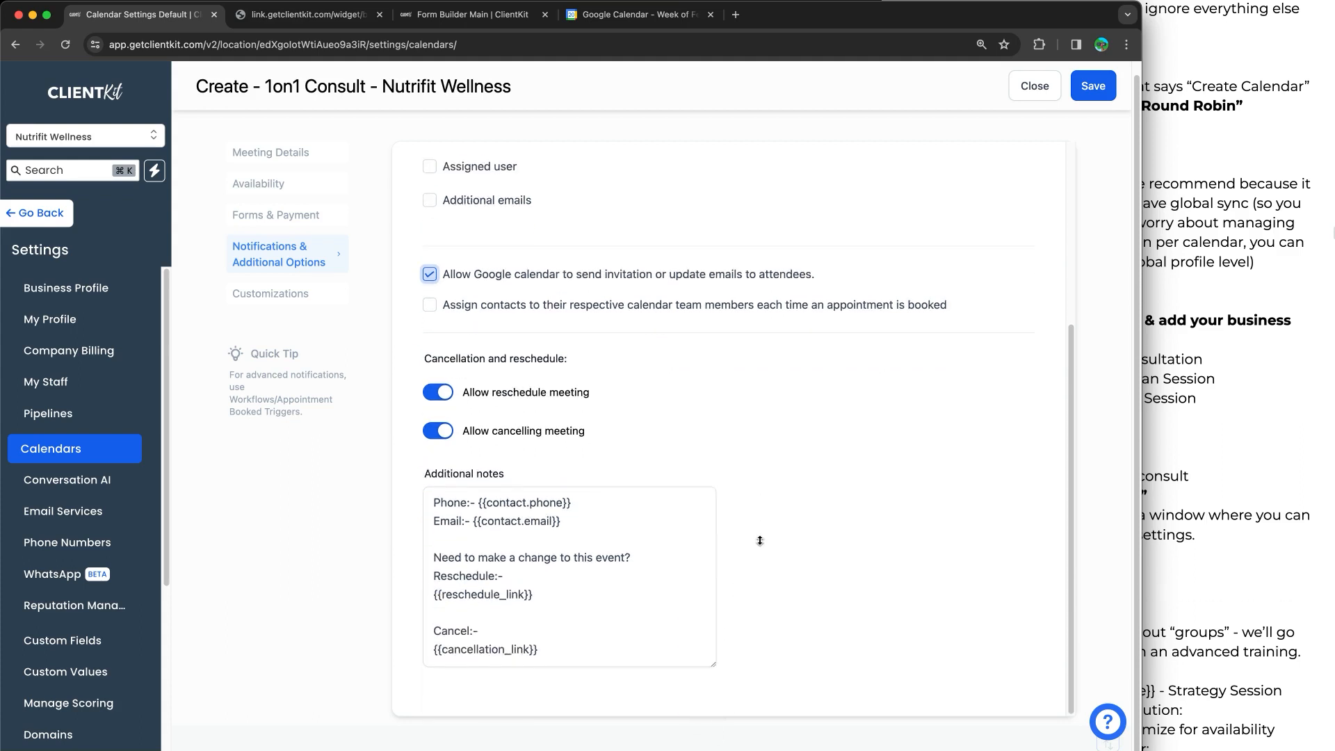
click(480, 502)
drag(480, 503, 497, 505)
drag(711, 664, 695, 750)
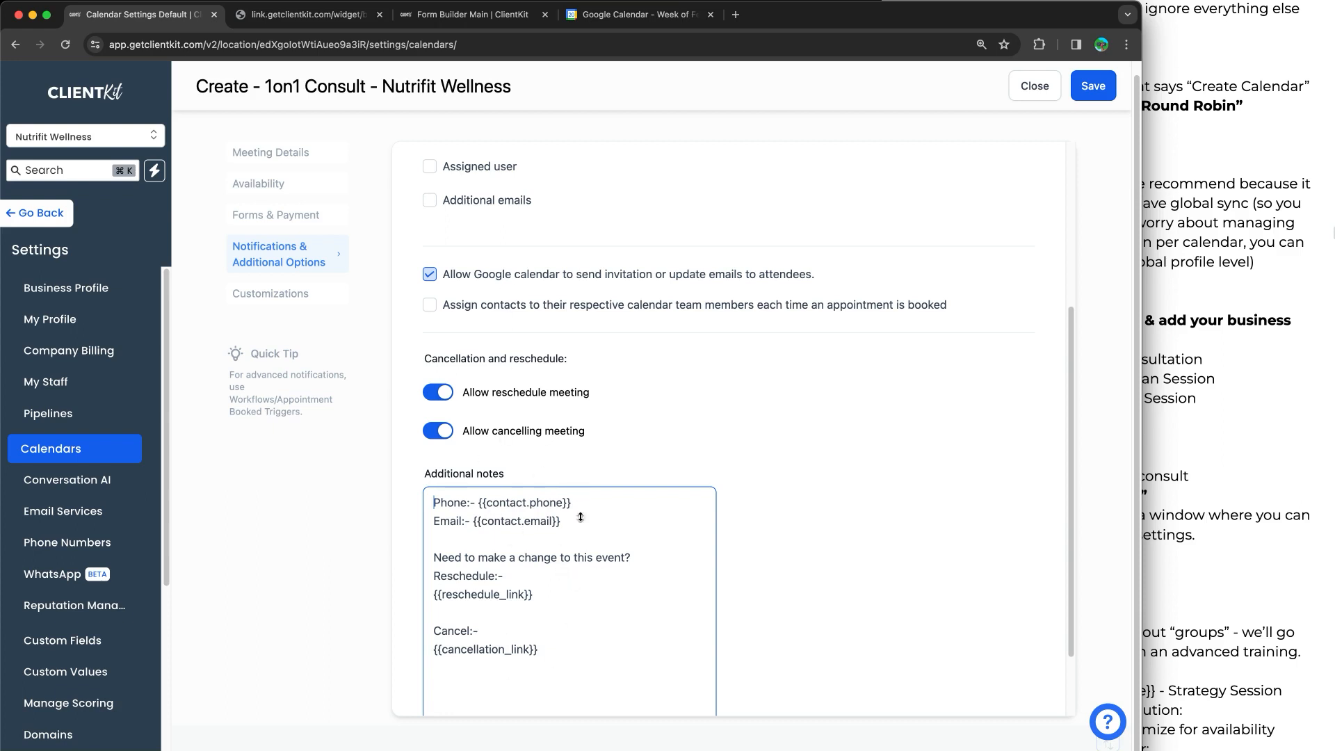
Switch to Google Calendar, view the details of the February 21 Lunch event, and return to the ClientKit calendar settings
click(622, 15)
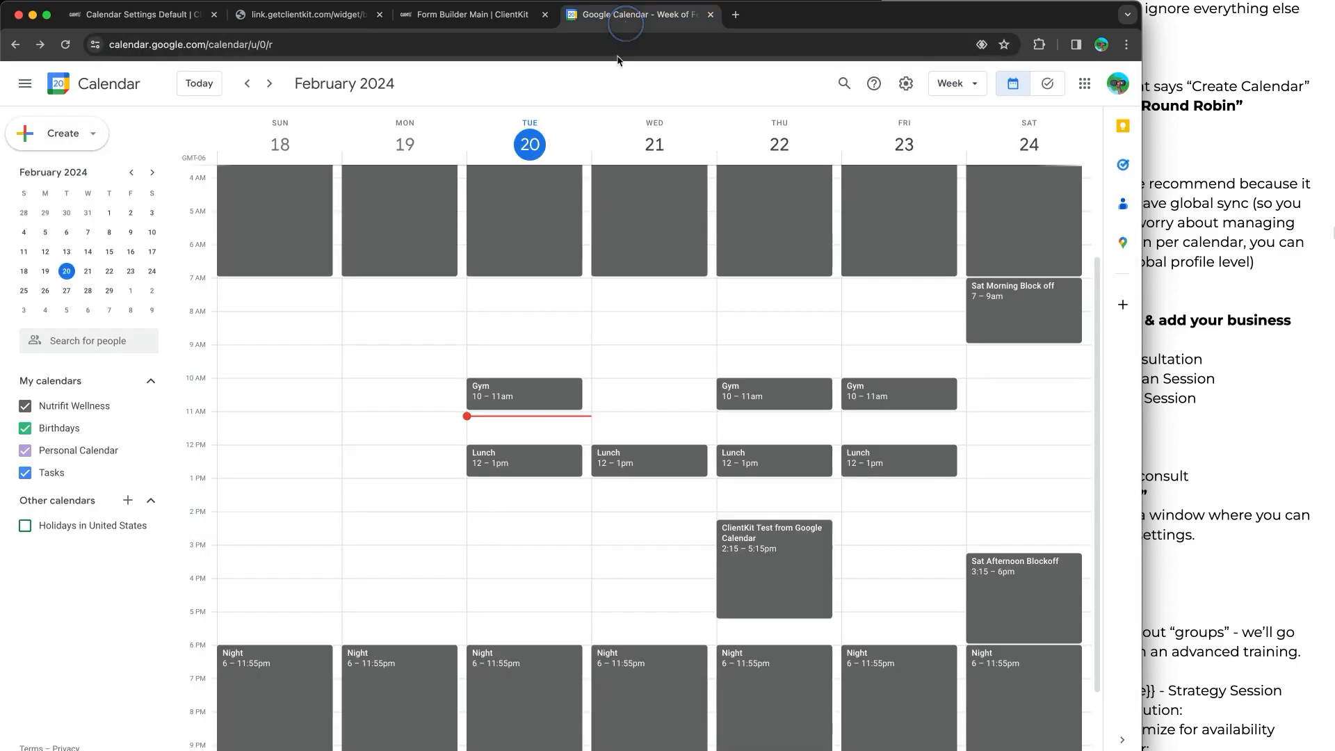
click(636, 465)
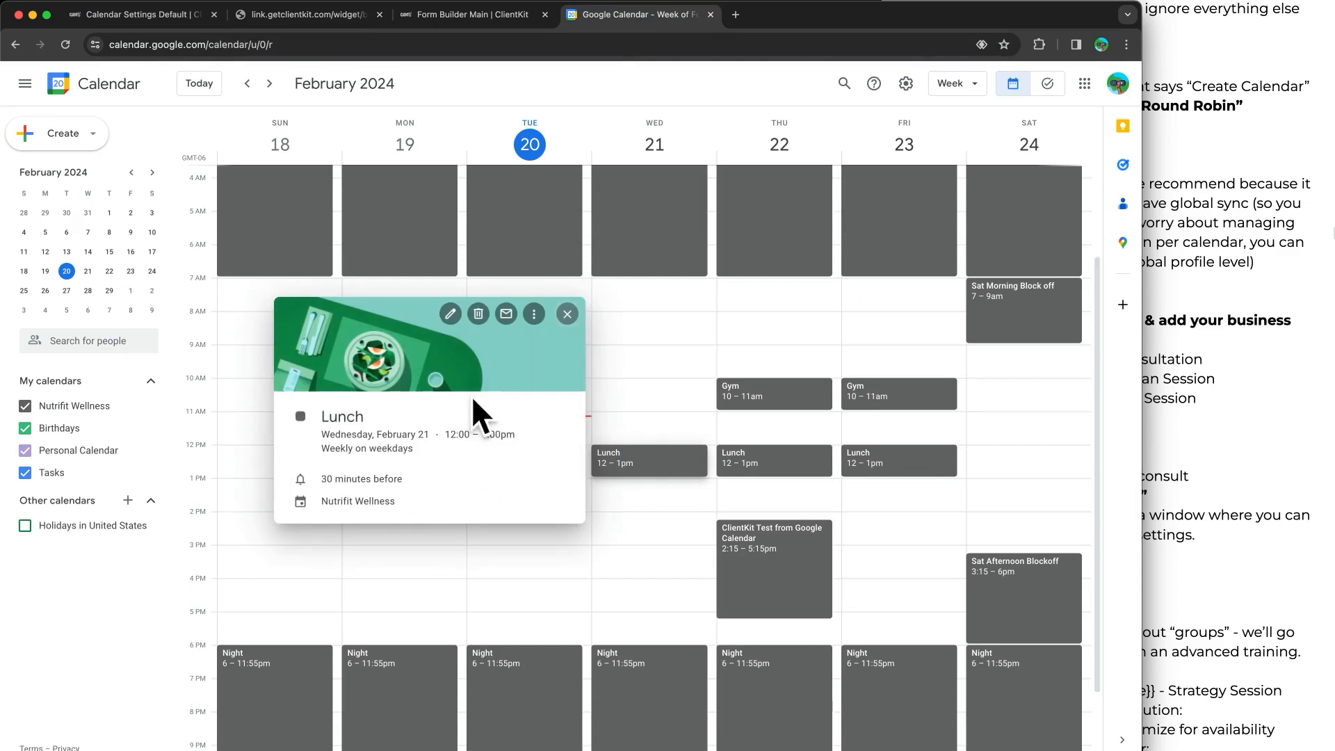
click(568, 313)
click(121, 15)
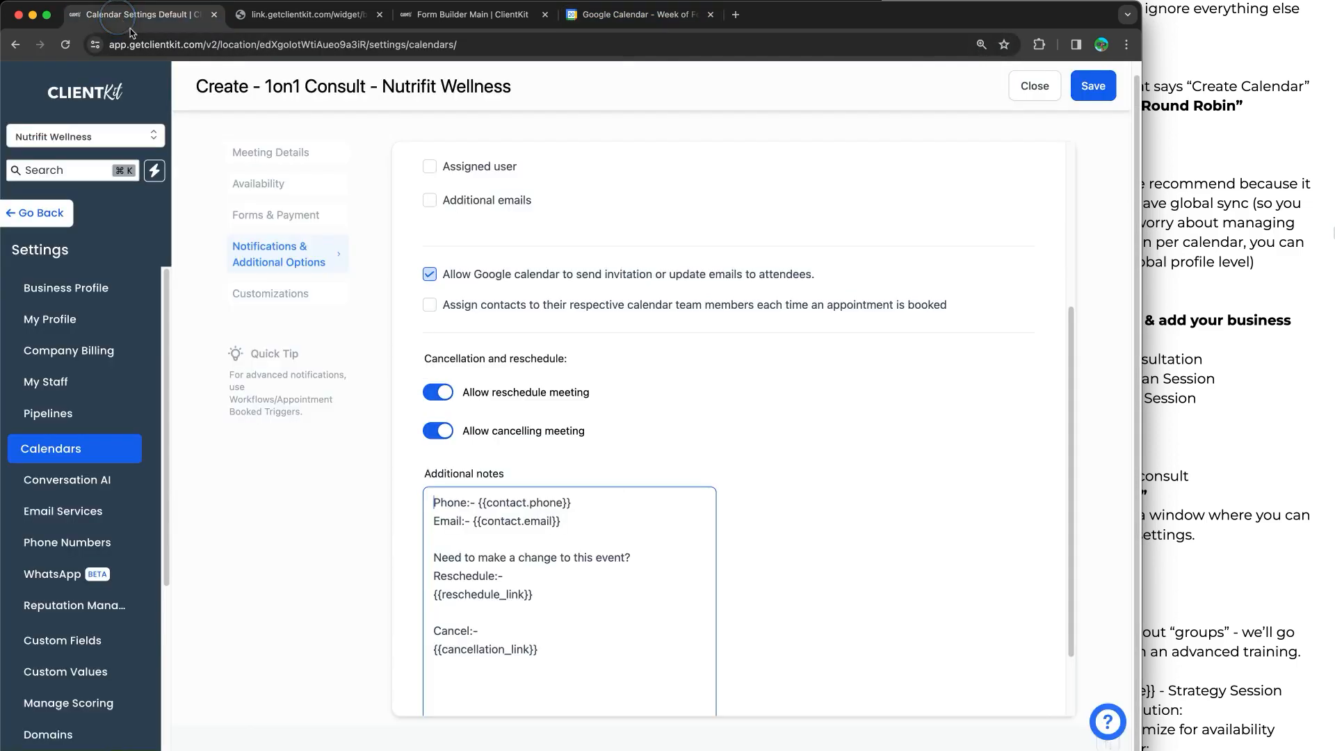
Open the calendar's Customizations and review the widget colors, button text, display toggles, custom code and staff selection options
scroll(652, 482, down, 3)
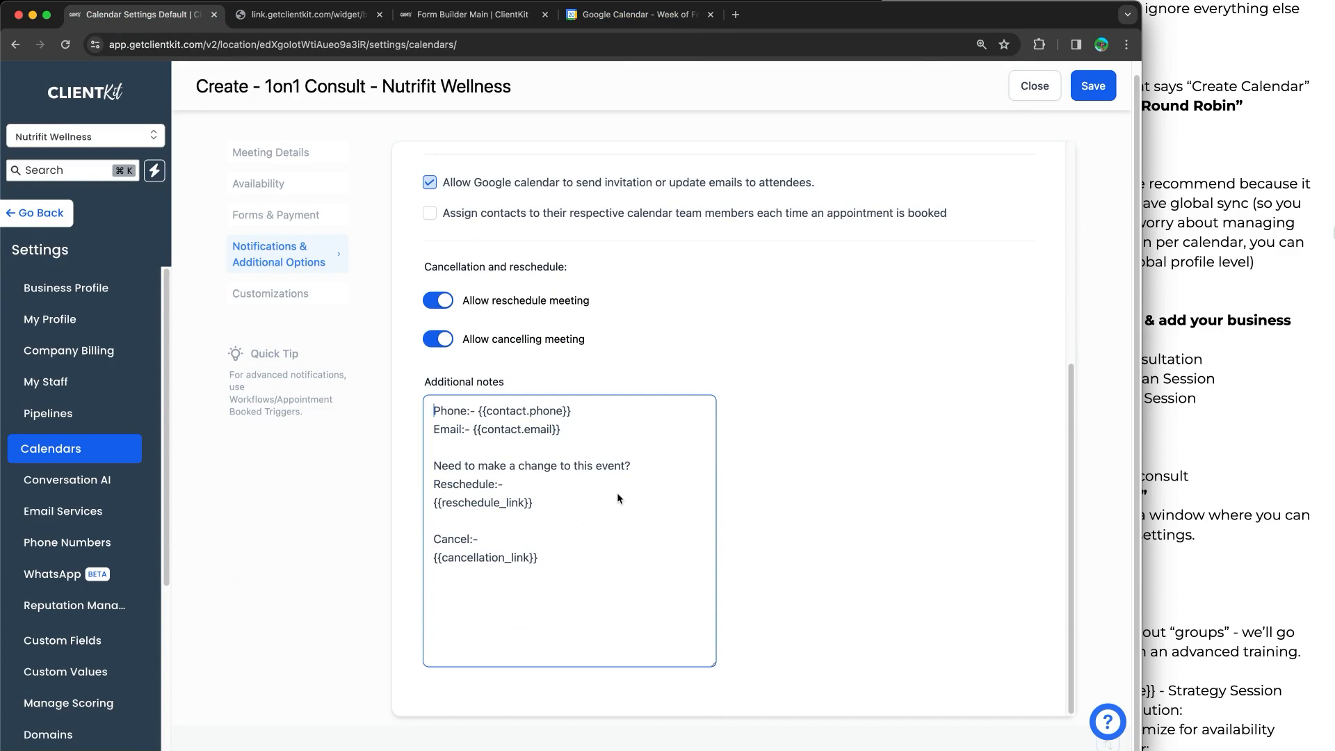
click(279, 298)
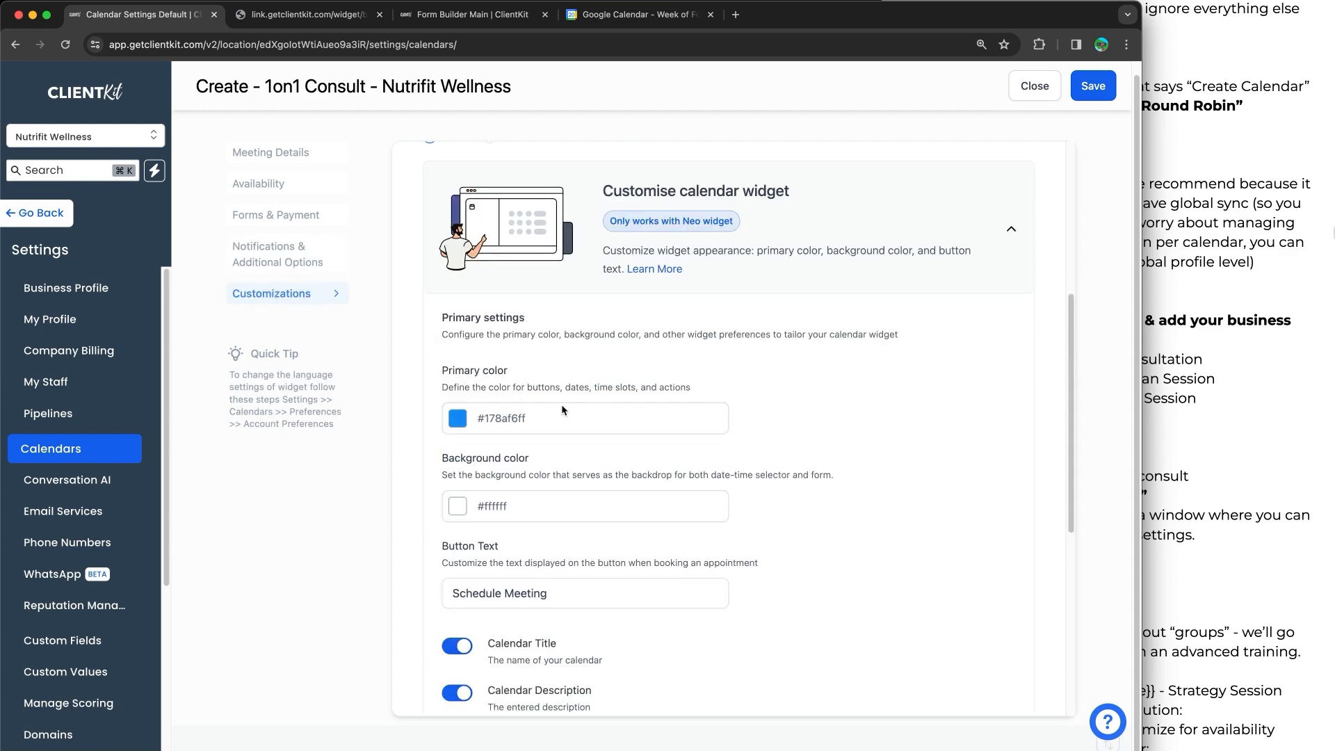
scroll(562, 410, down, 2)
scroll(565, 345, down, 3)
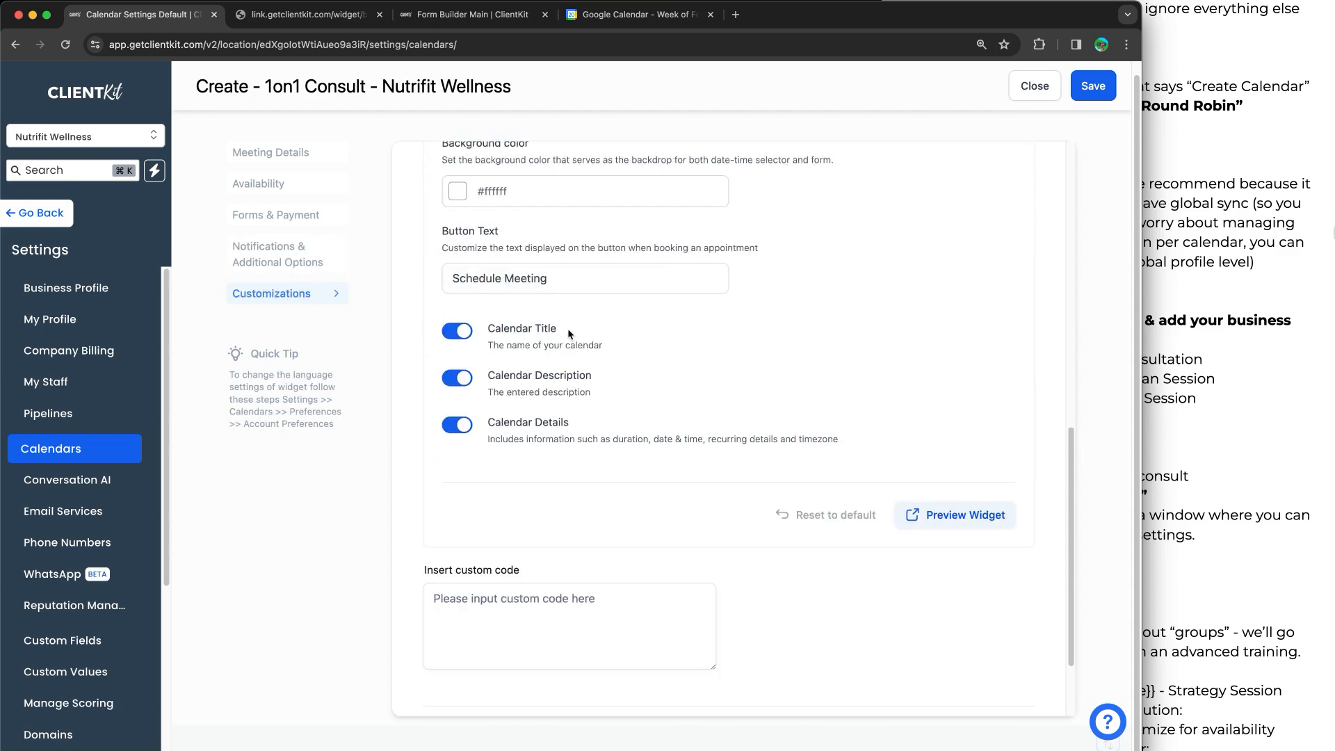
scroll(516, 473, down, 3)
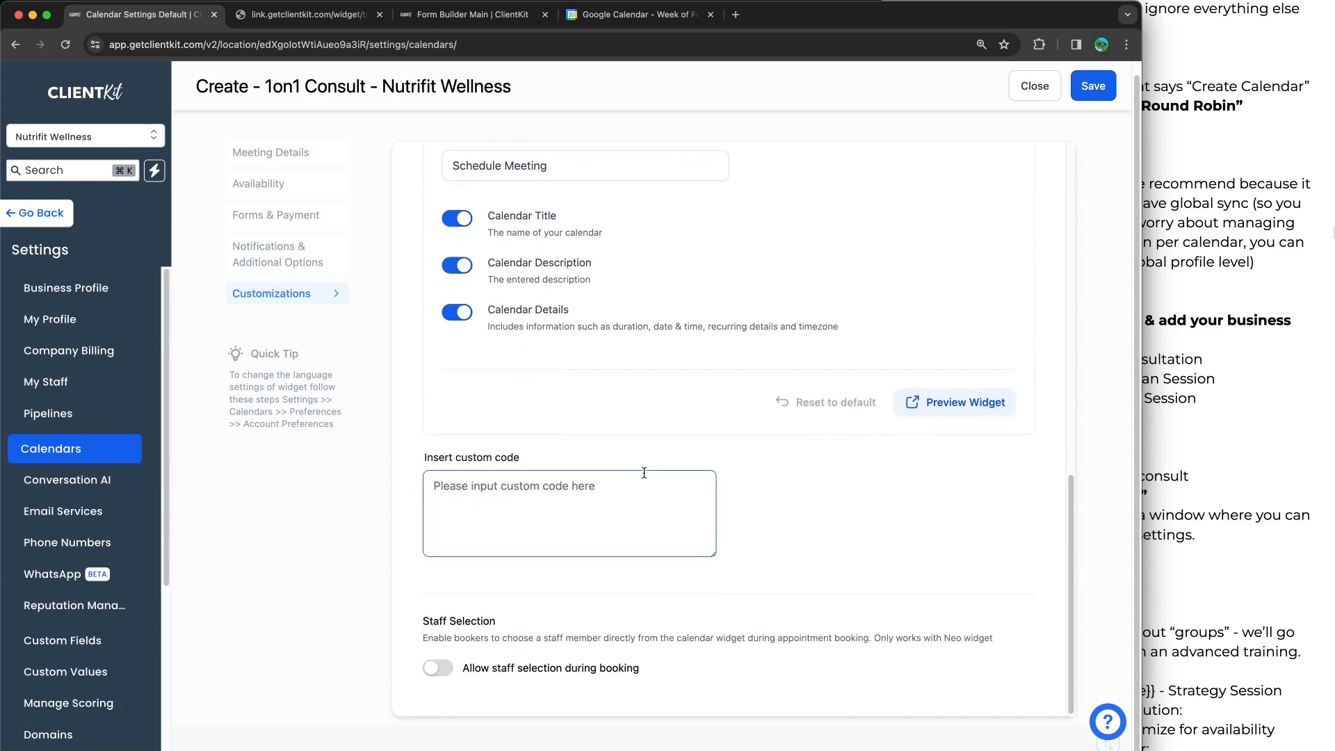
scroll(896, 467, up, 6)
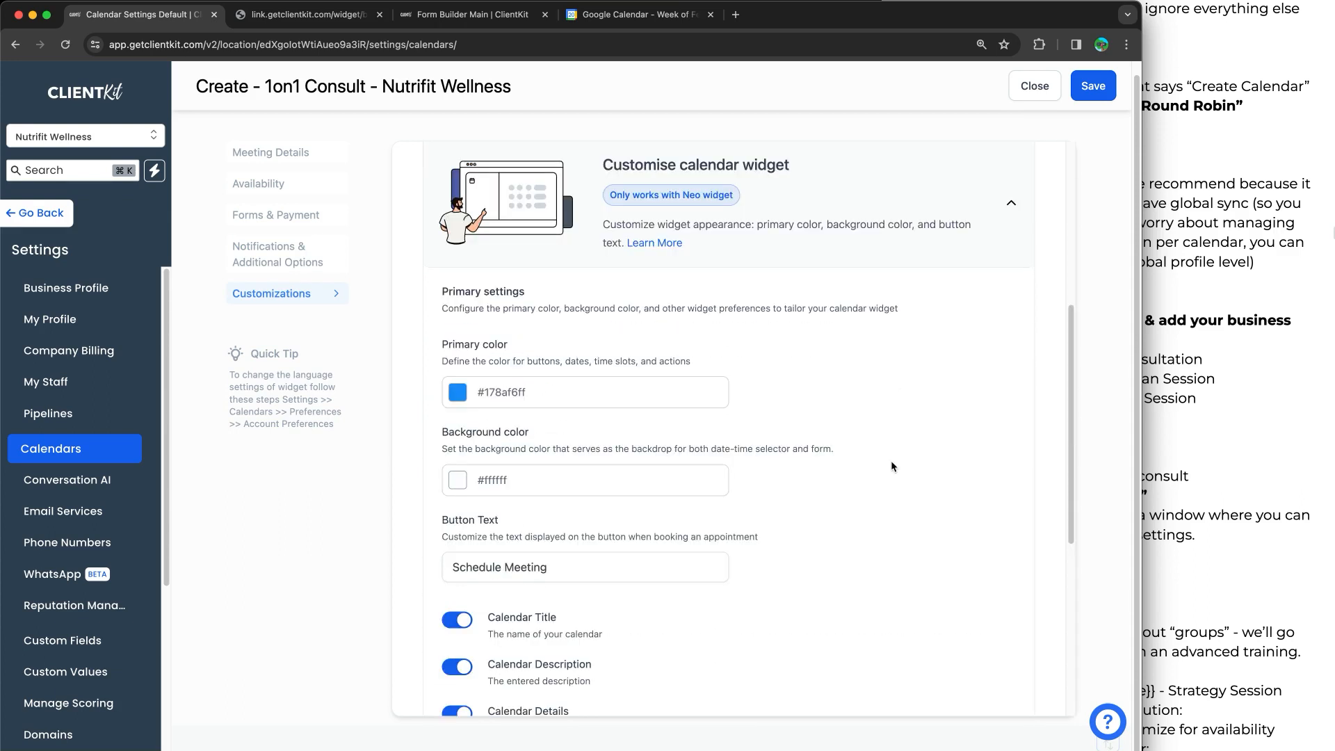
scroll(890, 456, down, 2)
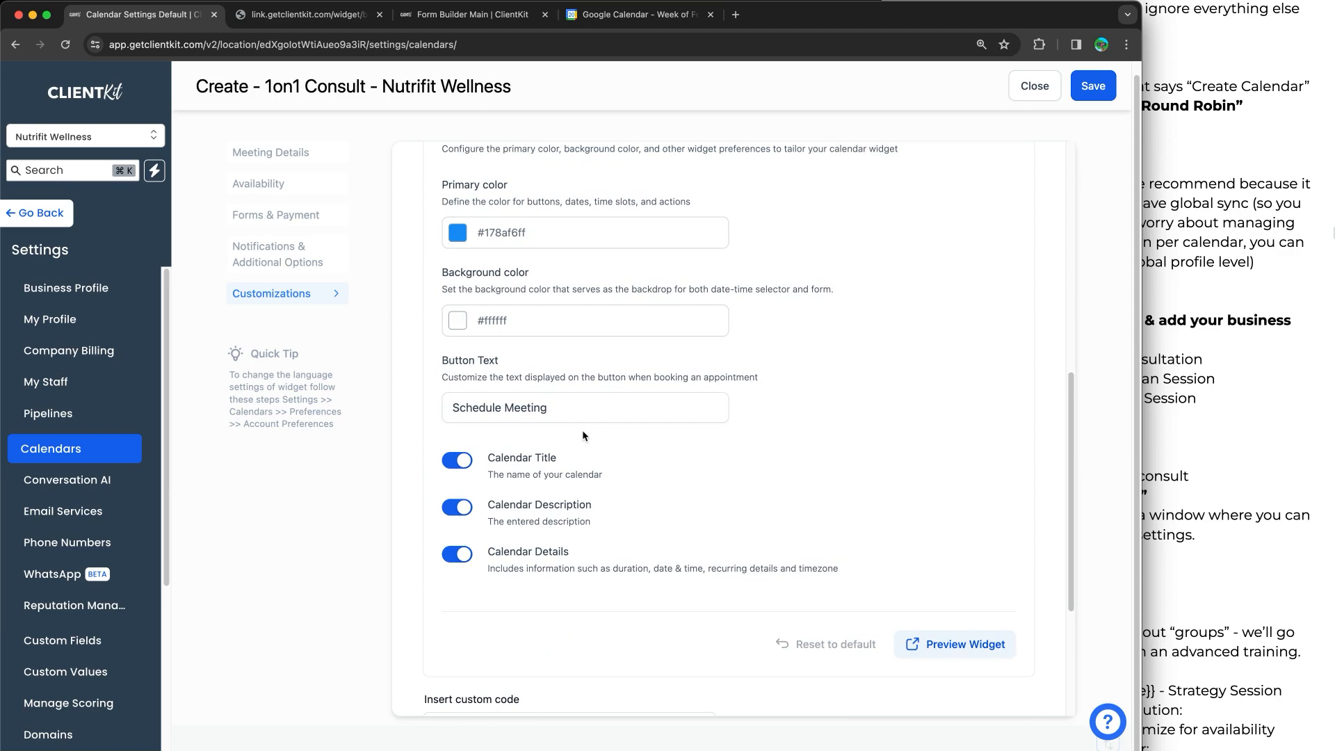
Turn off Calendar Title for the booking widget, save the calendar, and check the reloaded booking page
click(300, 14)
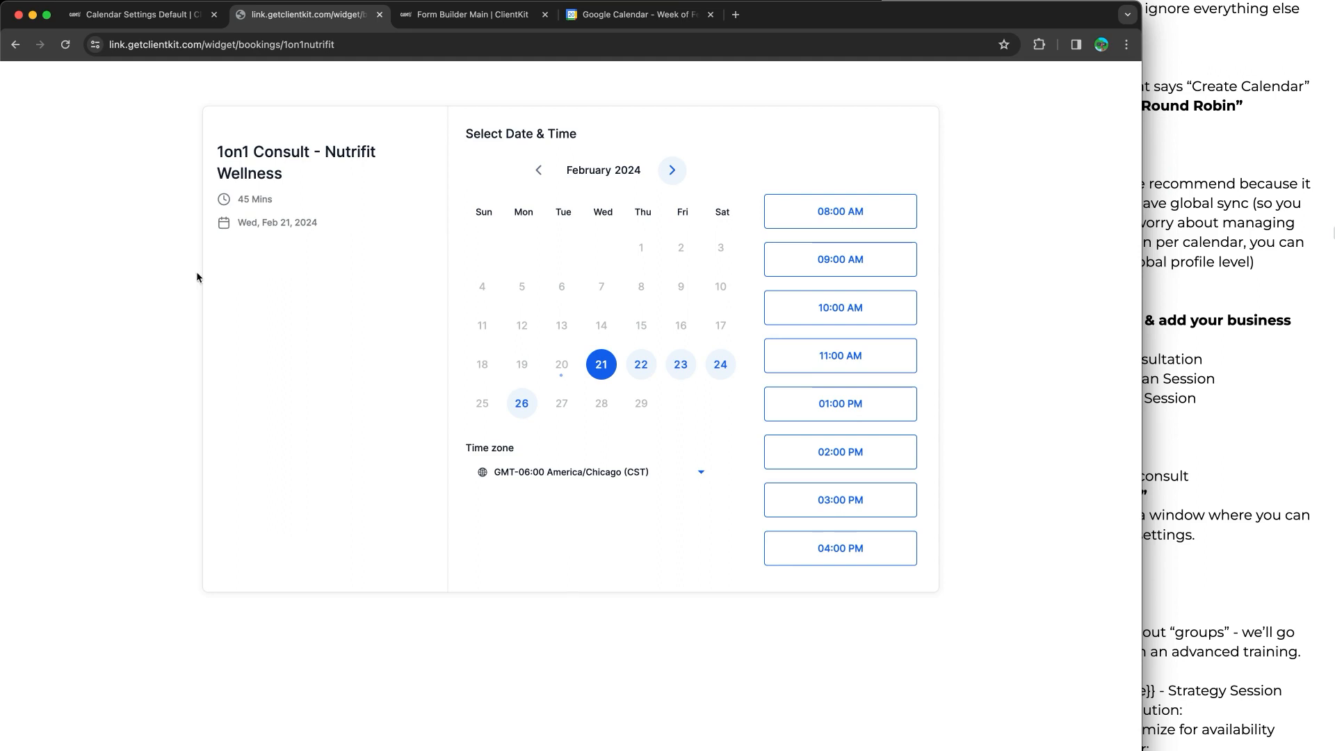
click(142, 14)
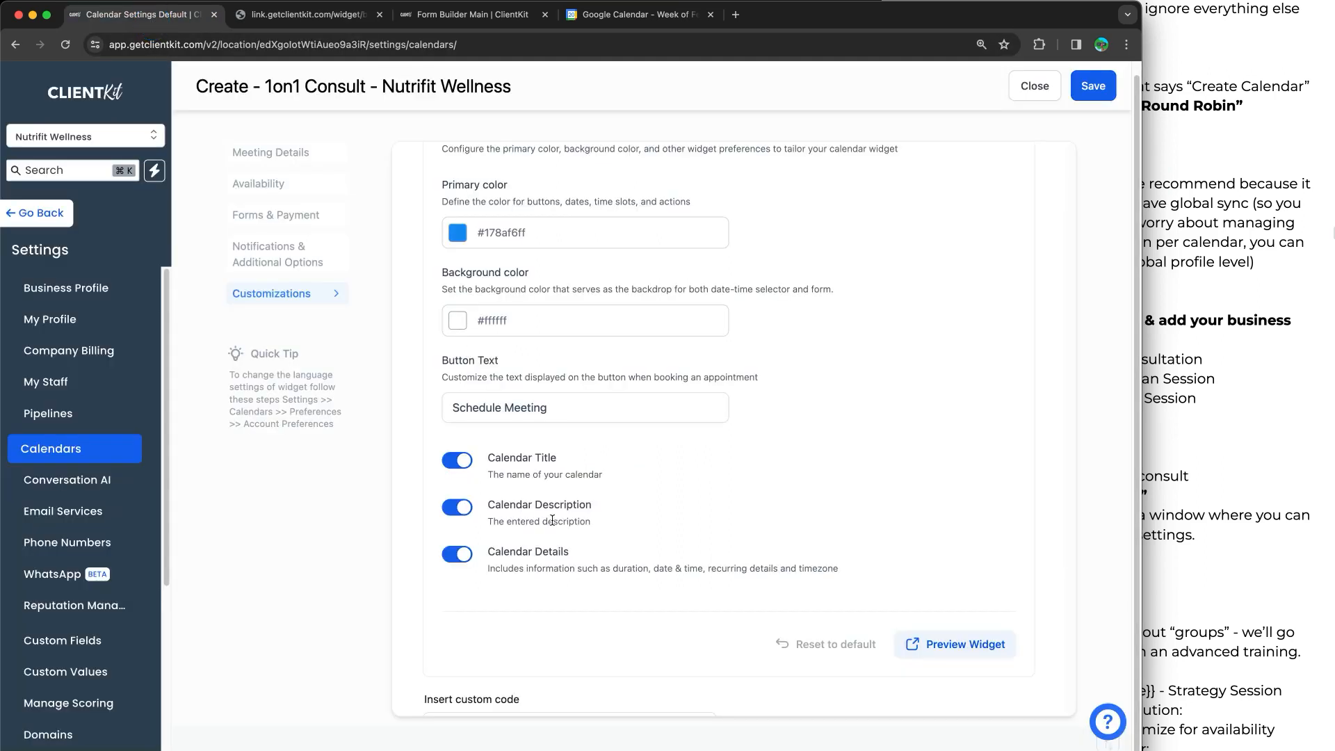
click(465, 467)
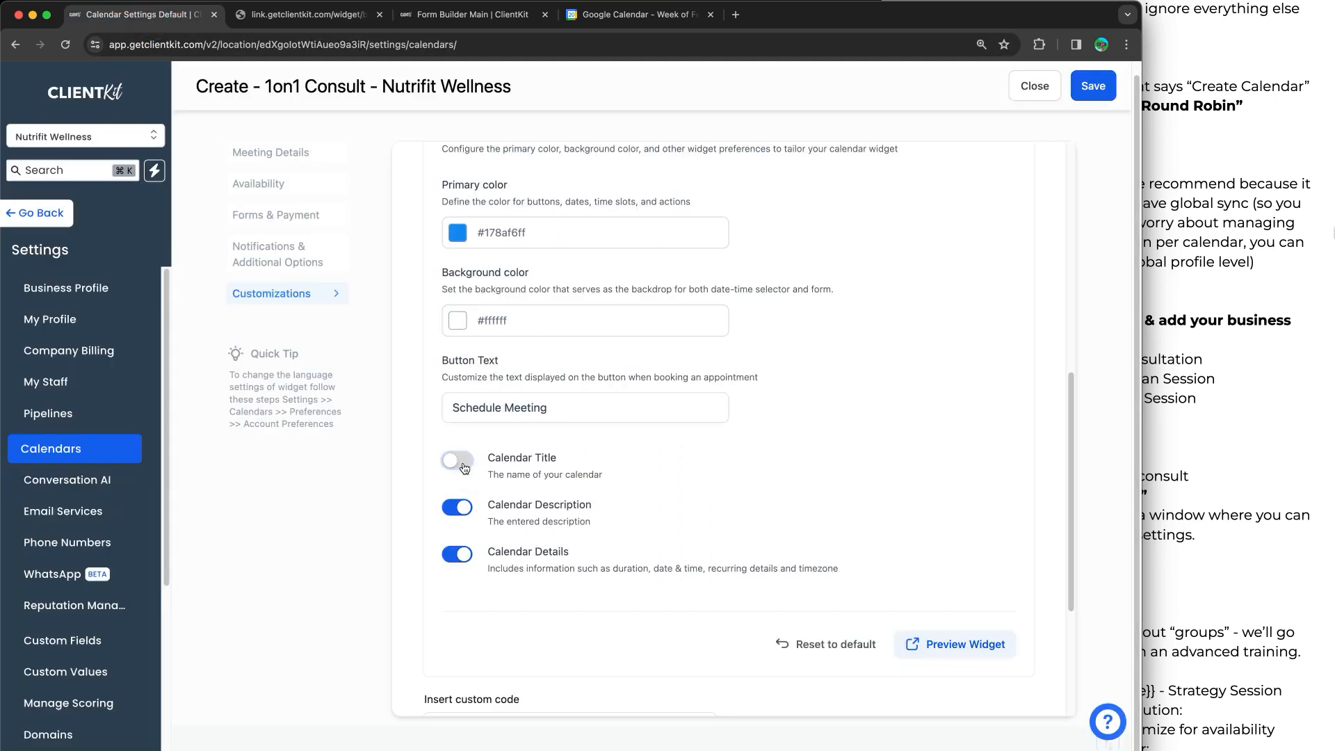
click(310, 16)
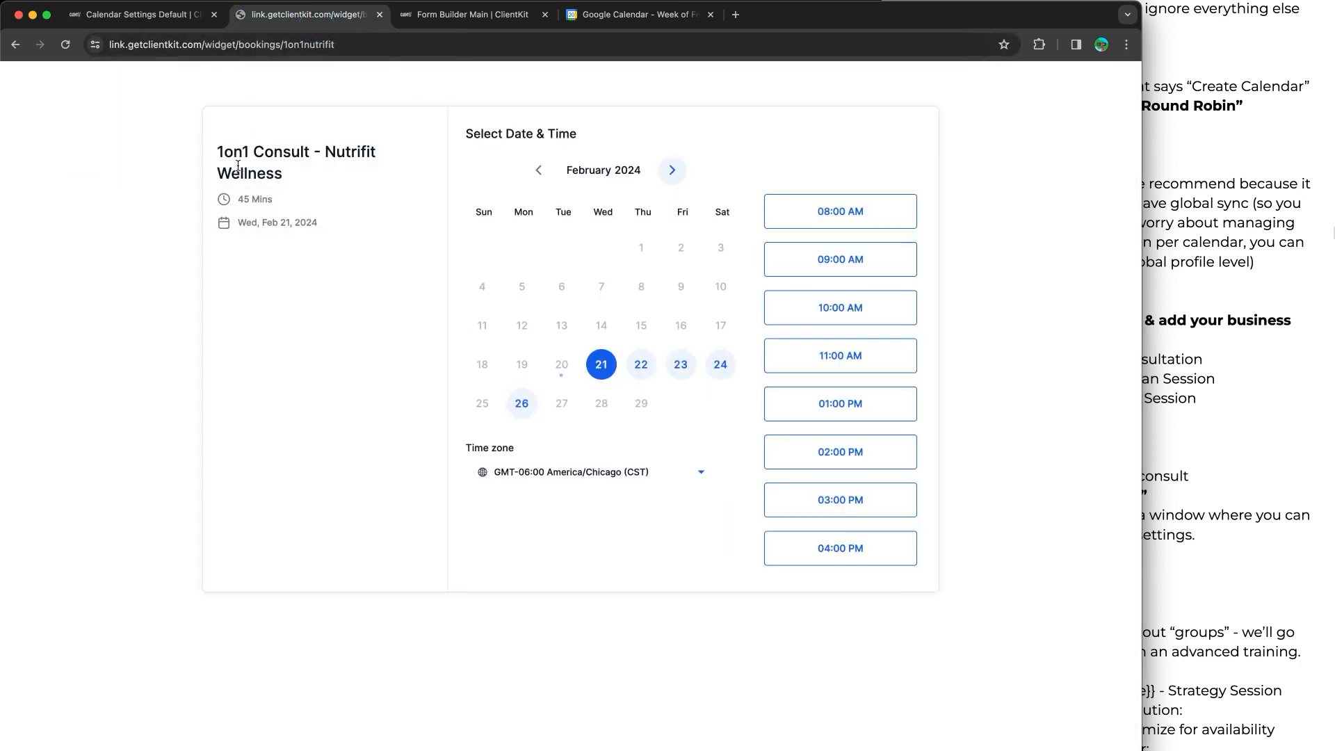
triple_click(319, 185)
click(154, 15)
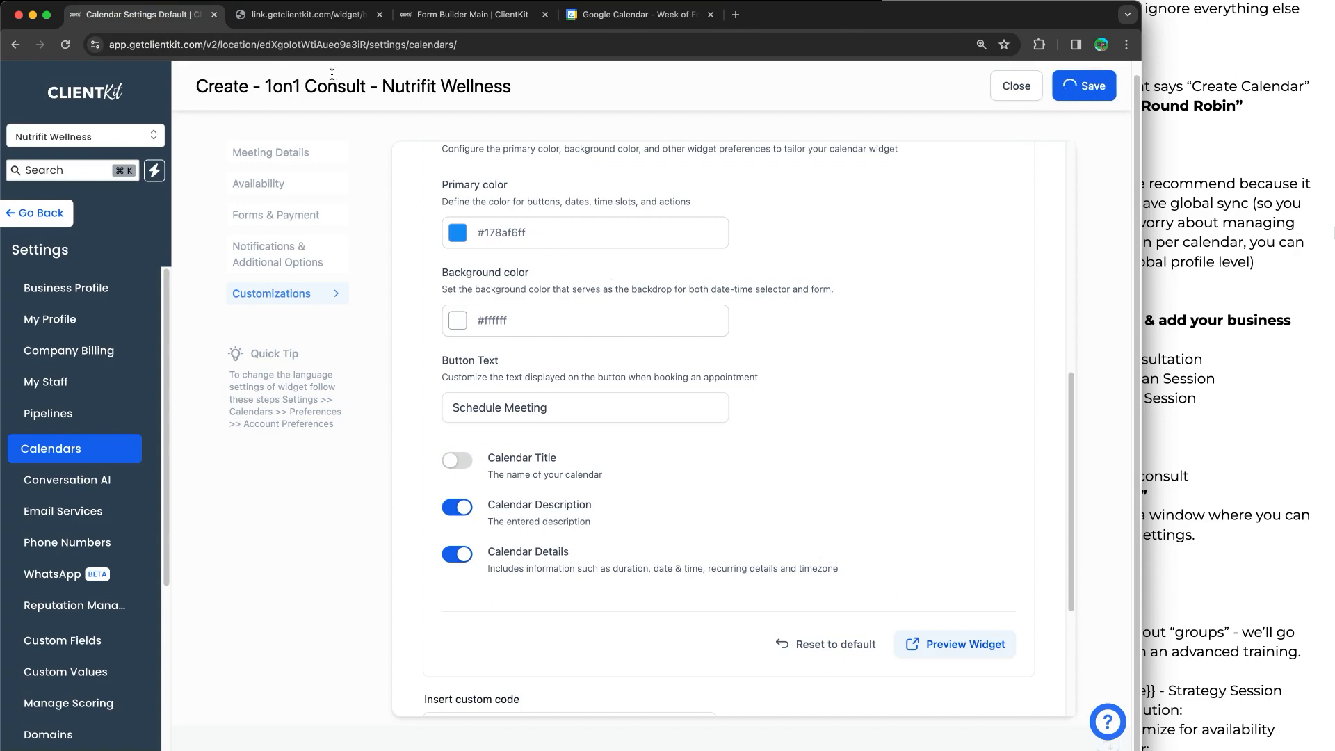
click(313, 17)
click(65, 44)
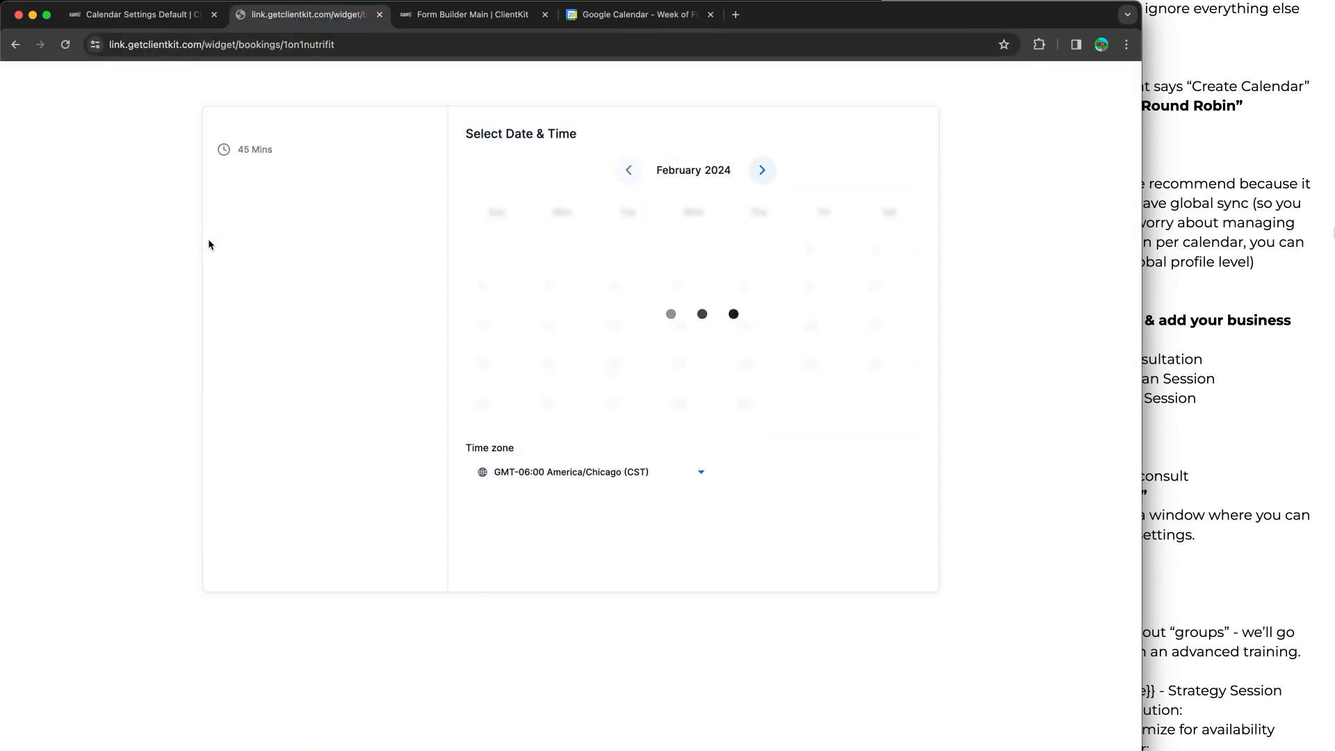
Turn Calendar Title back on in the saved 1on1 Consult calendar's customizations and preview the widget
click(118, 17)
click(1002, 403)
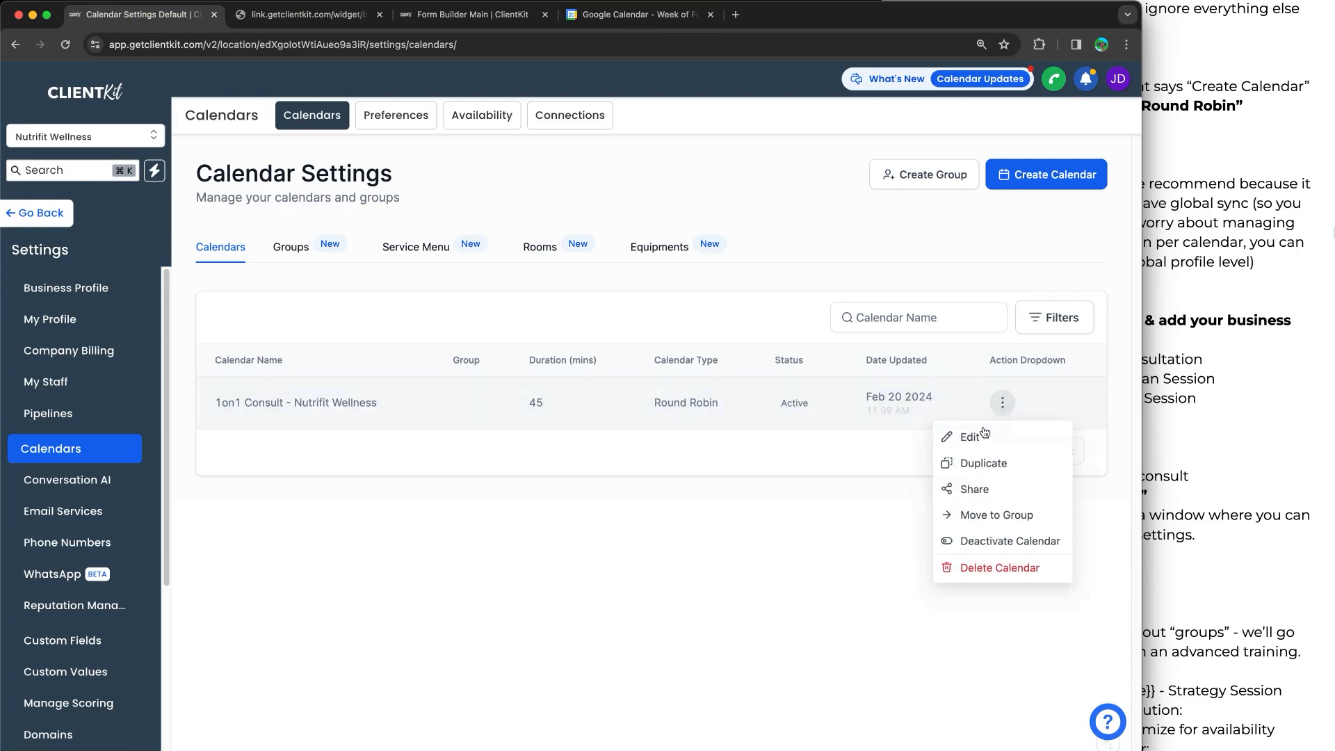
click(947, 437)
click(272, 305)
scroll(619, 477, down, 10)
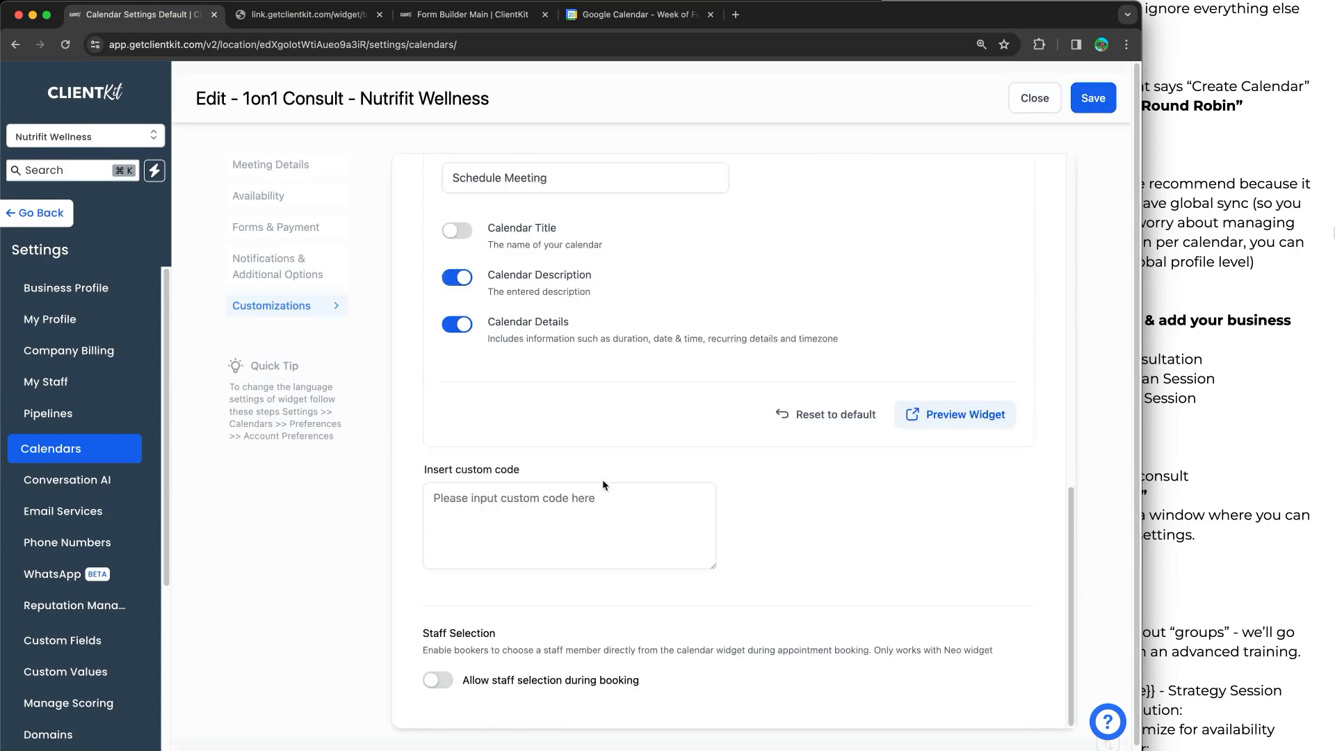
scroll(484, 417, up, 3)
click(454, 466)
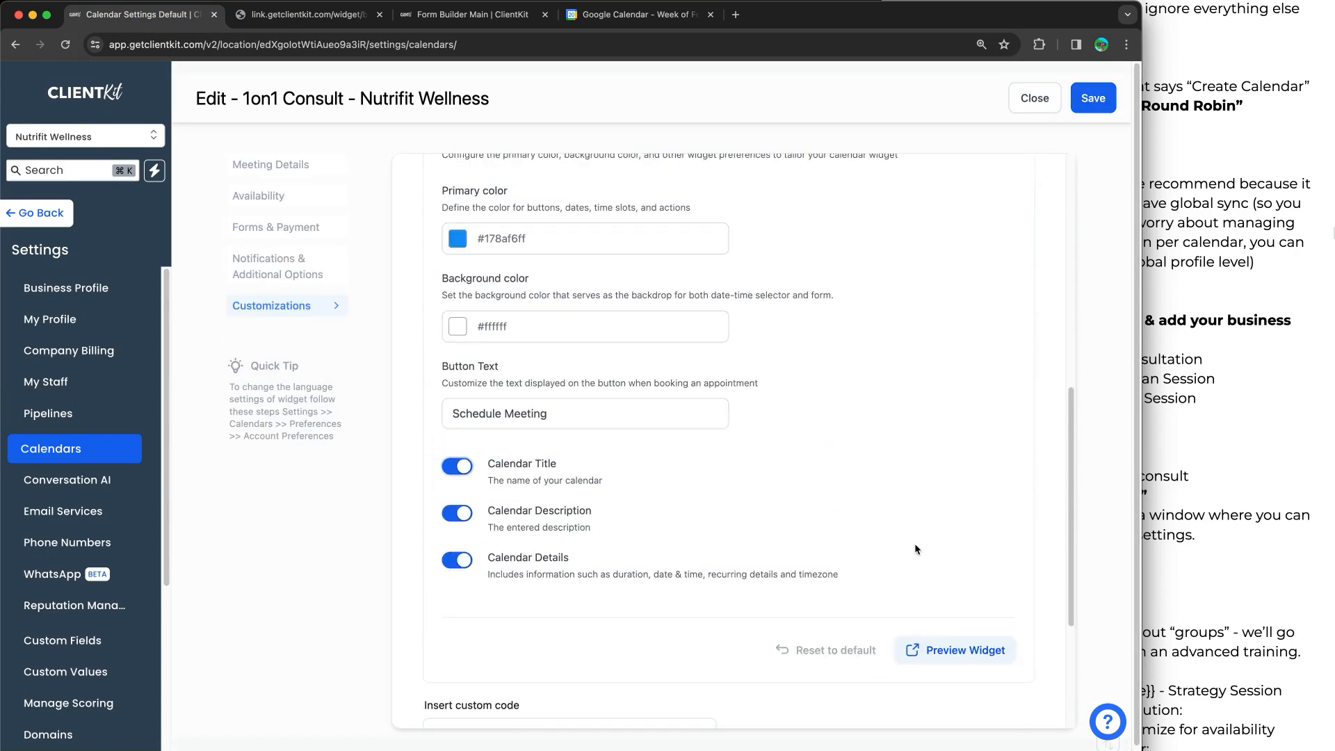
click(972, 657)
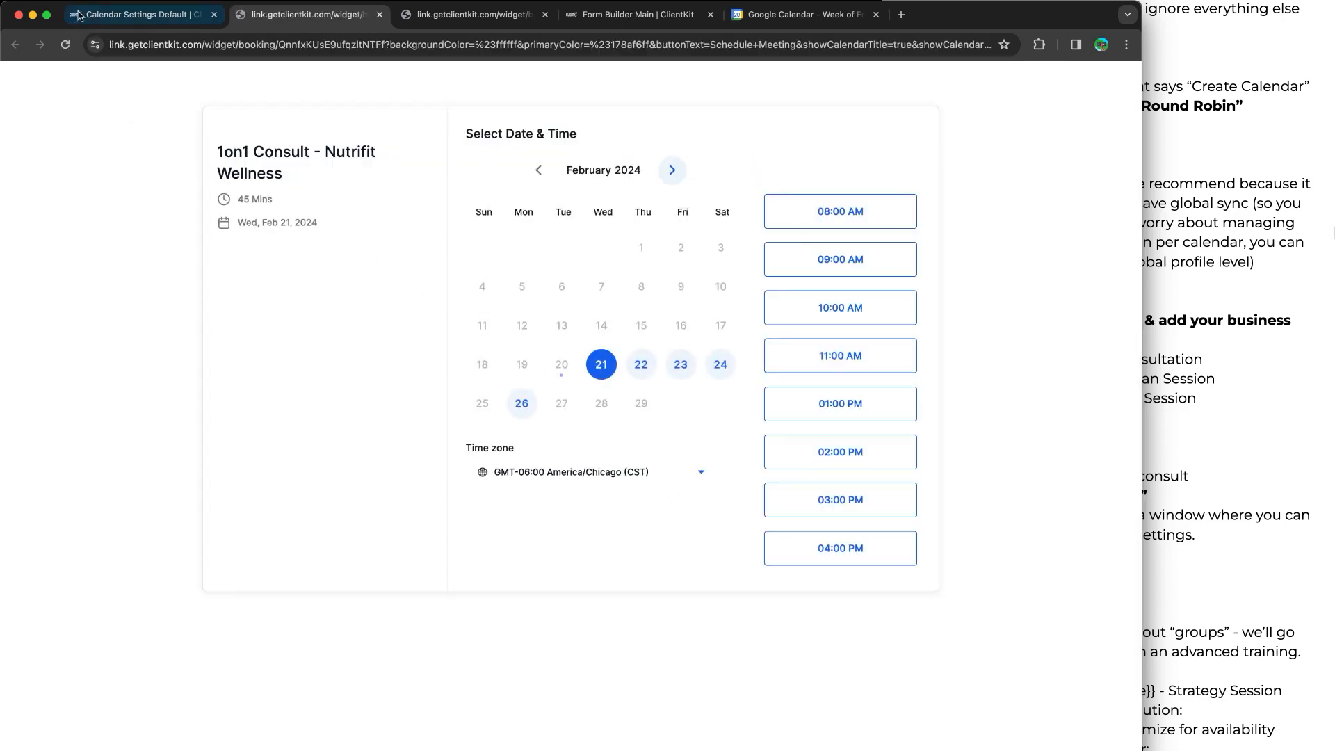
click(115, 17)
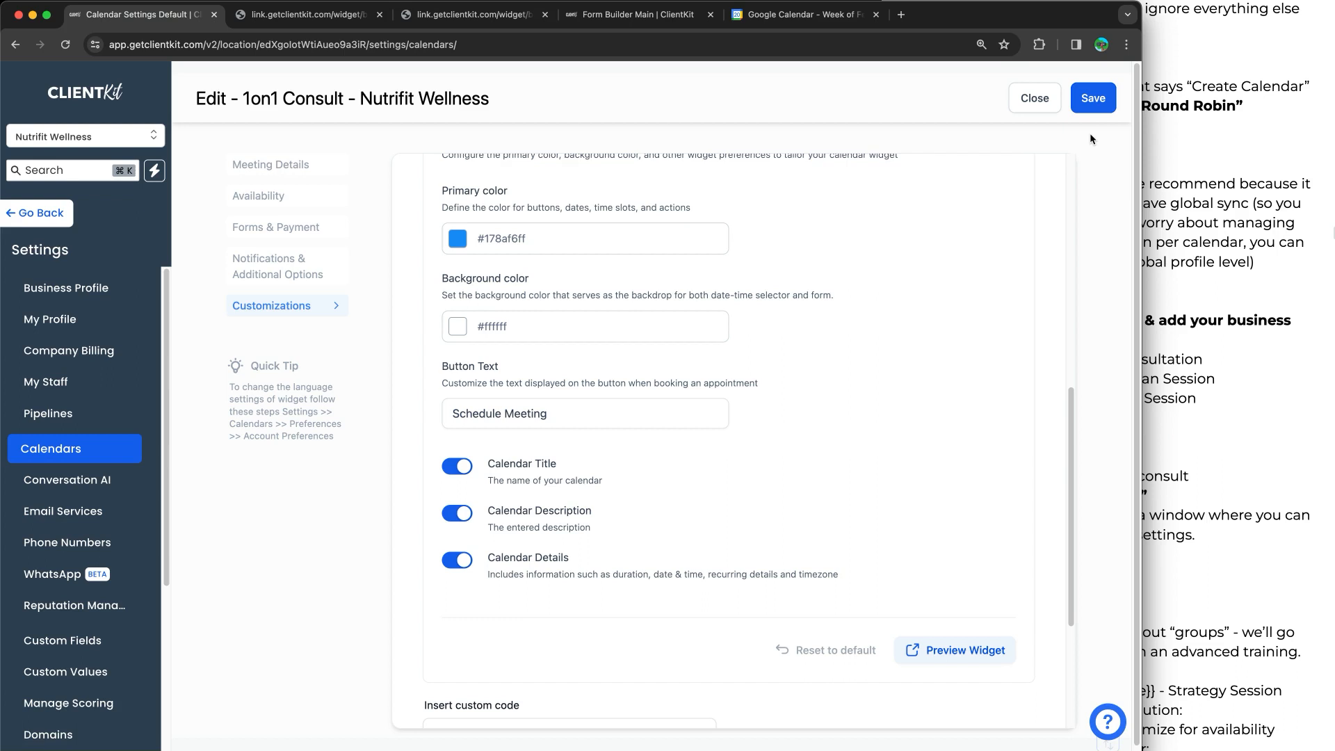
Change the booking widget's primary color to red, #F40000FF
click(459, 238)
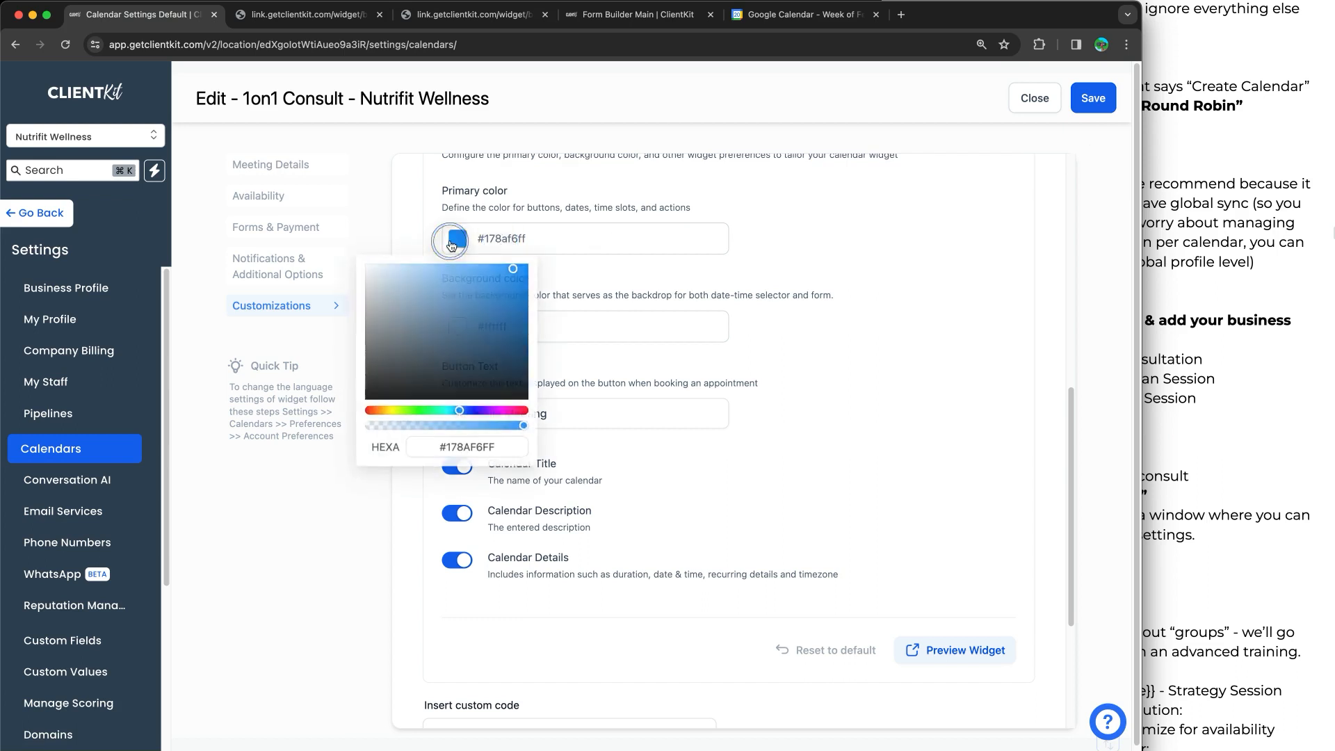
drag(480, 413, 368, 412)
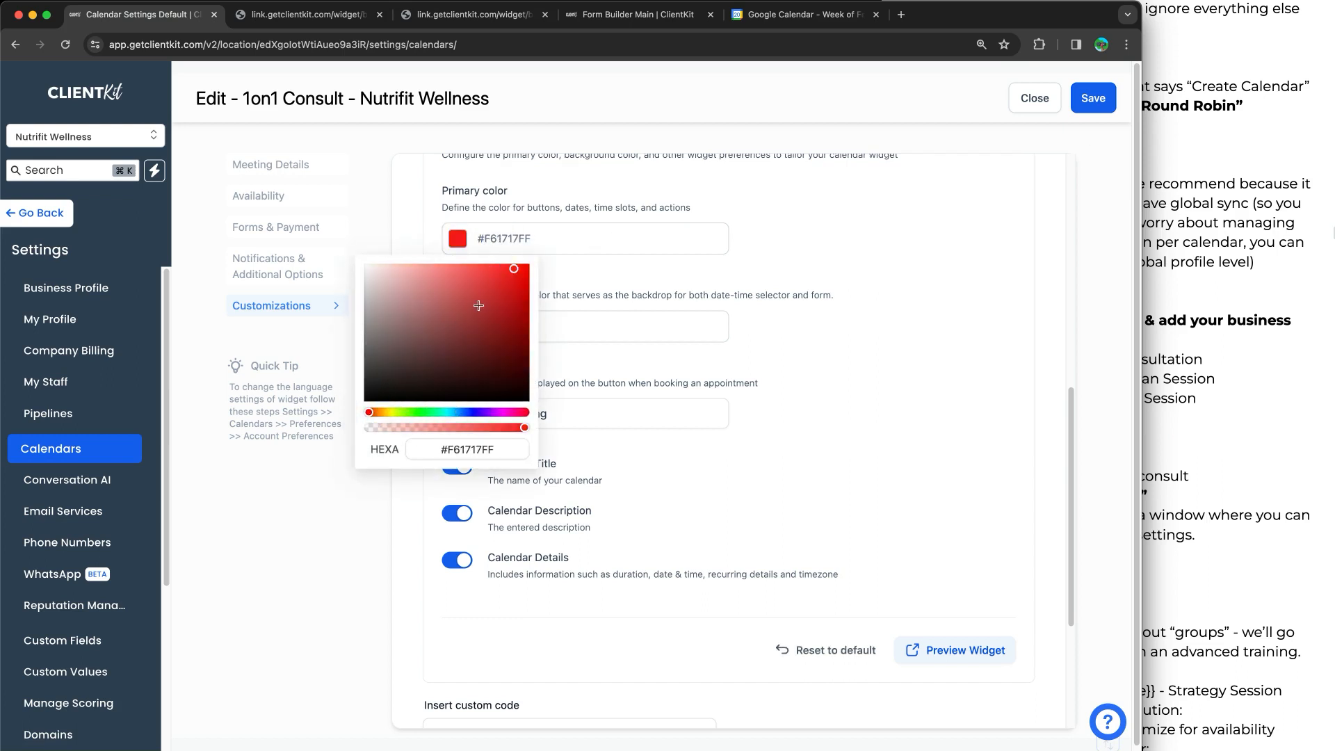
drag(523, 272, 542, 274)
click(990, 292)
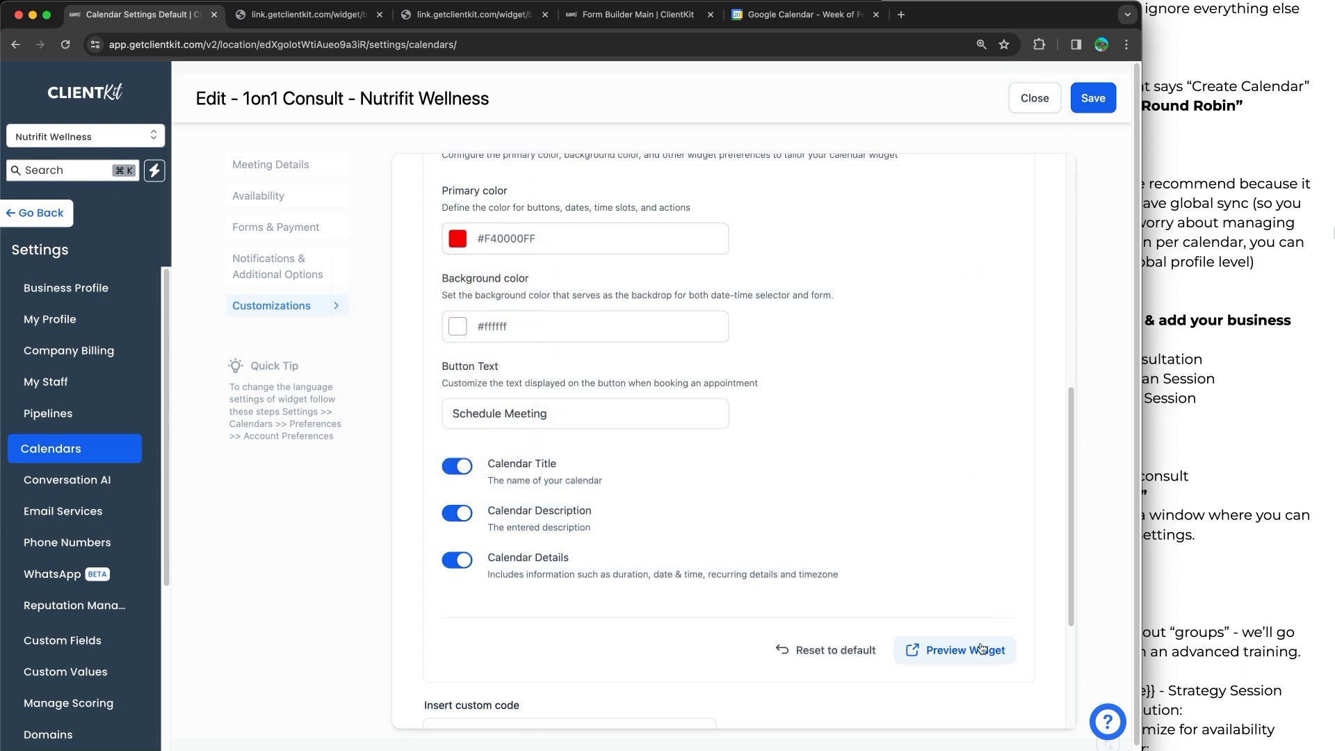
Preview the recolored booking widget and save the 1on1 Consult calendar
click(983, 648)
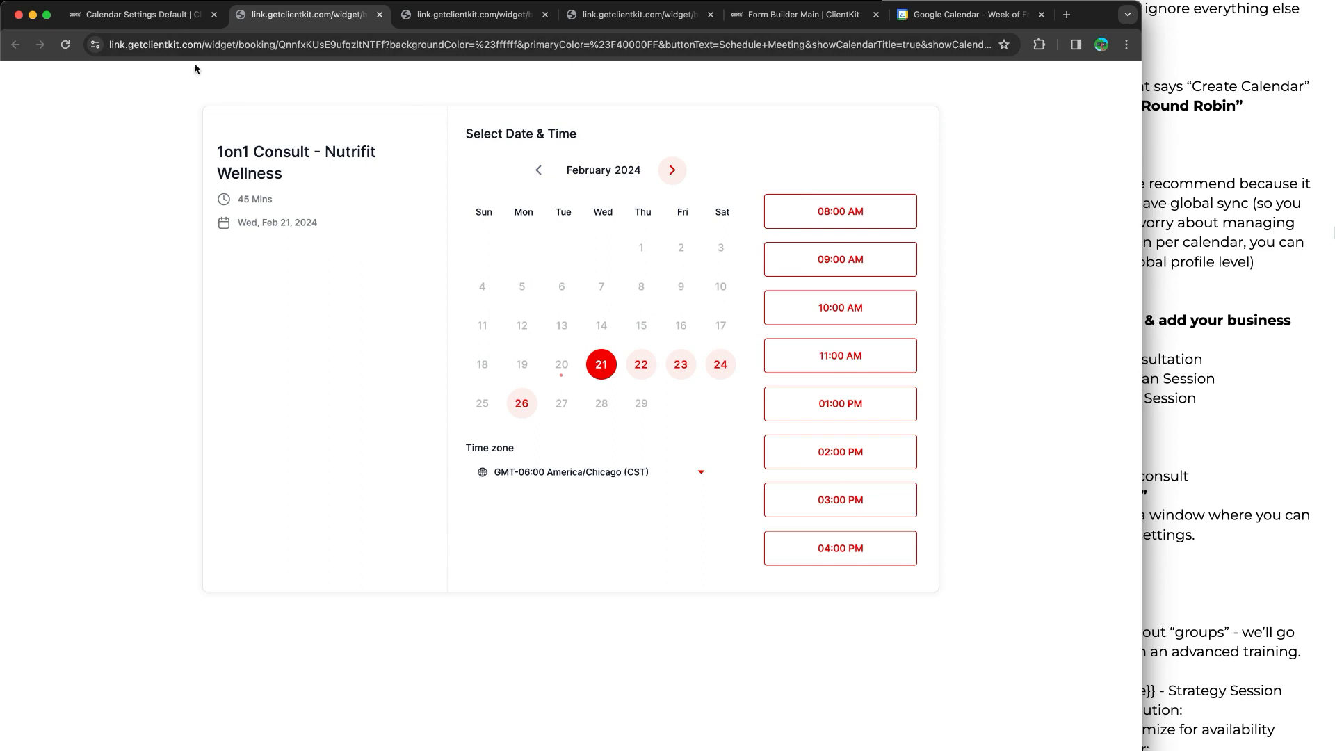
click(179, 21)
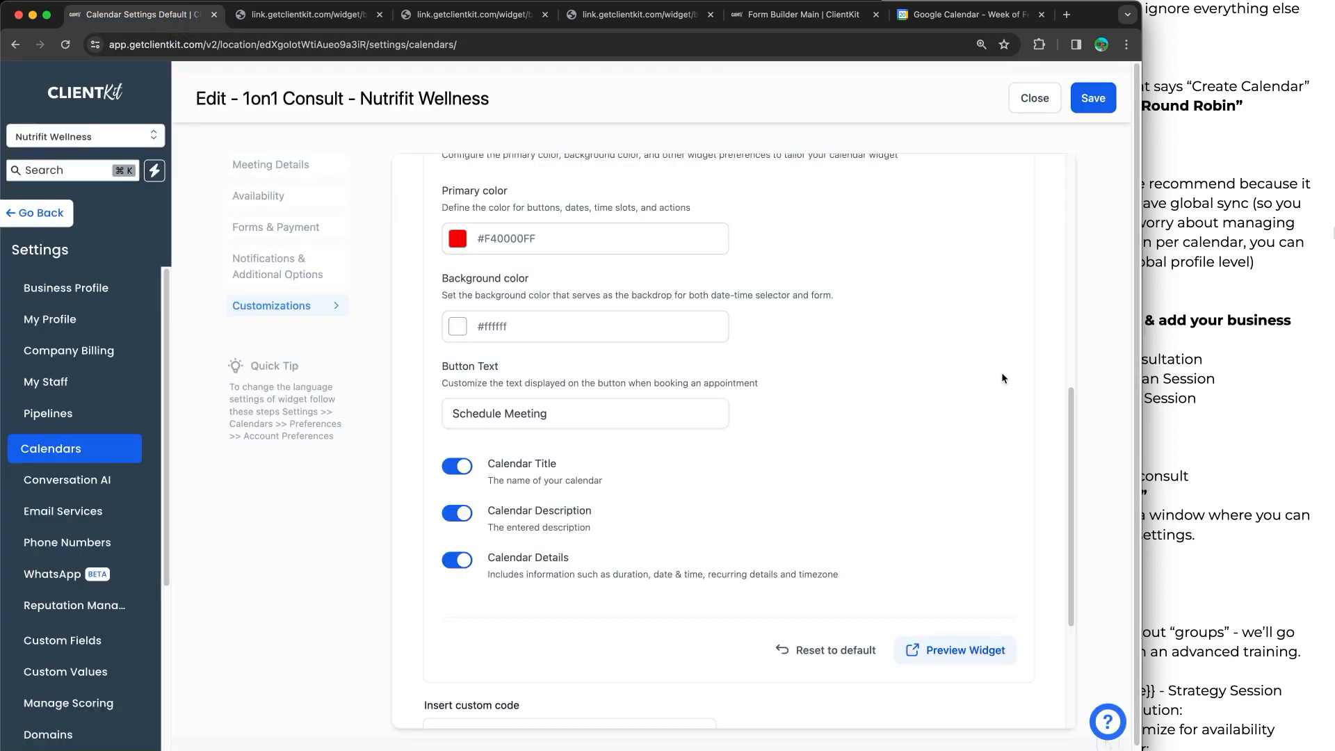
click(1084, 113)
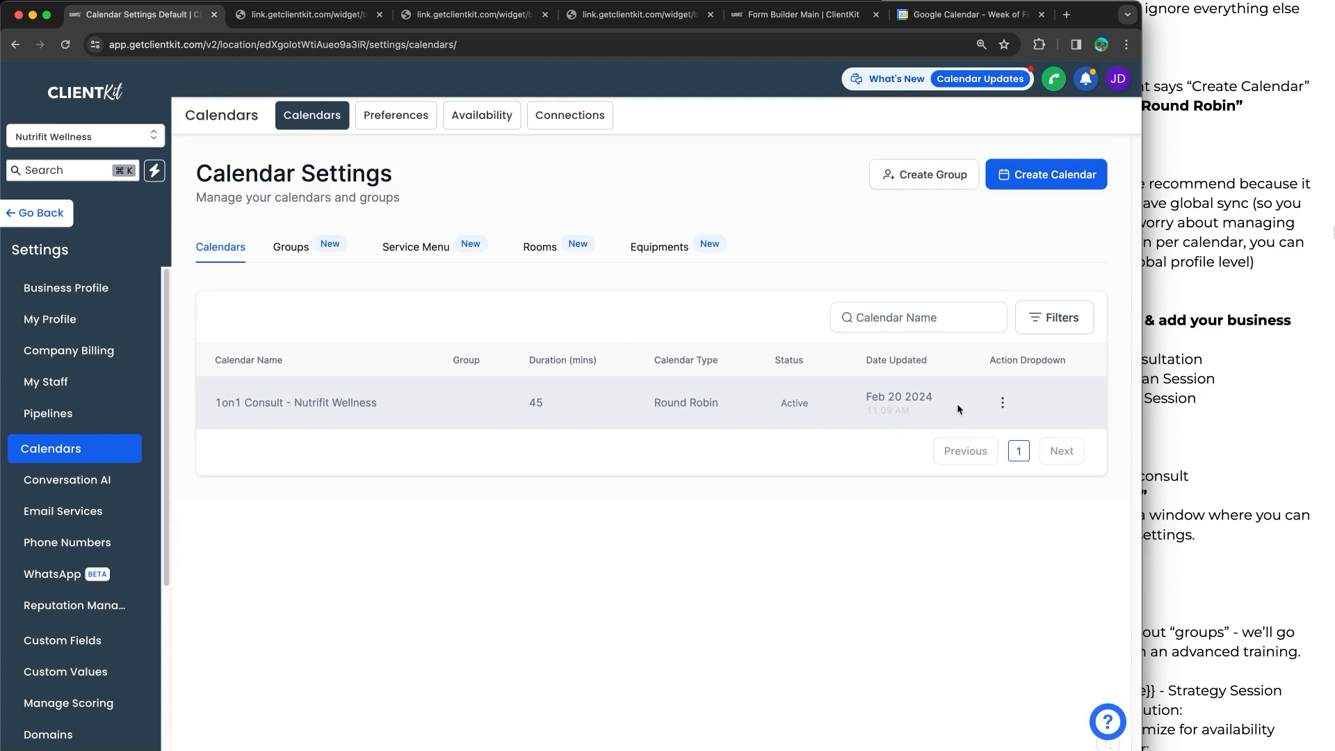
View the 1on1 Consult calendar's scheduling, permanent and one-time sharing links, and close the sharing window
click(1001, 405)
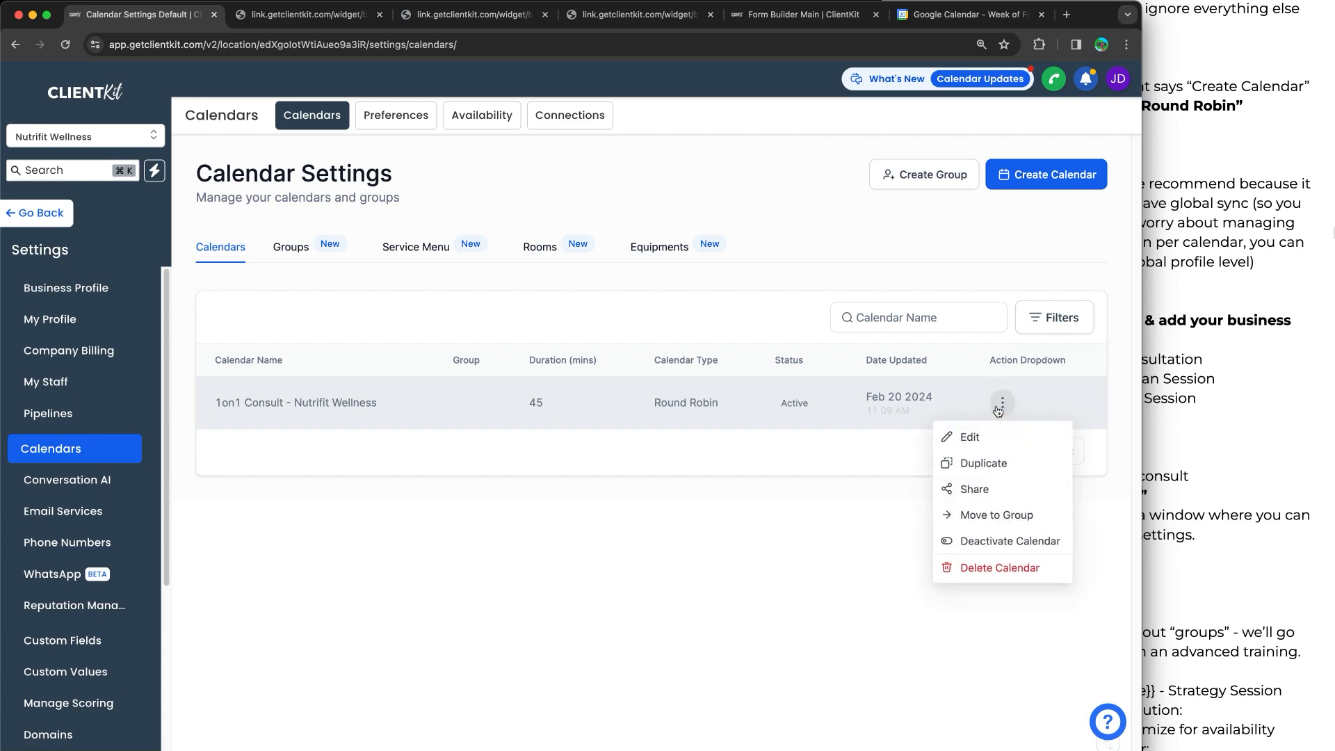
click(976, 488)
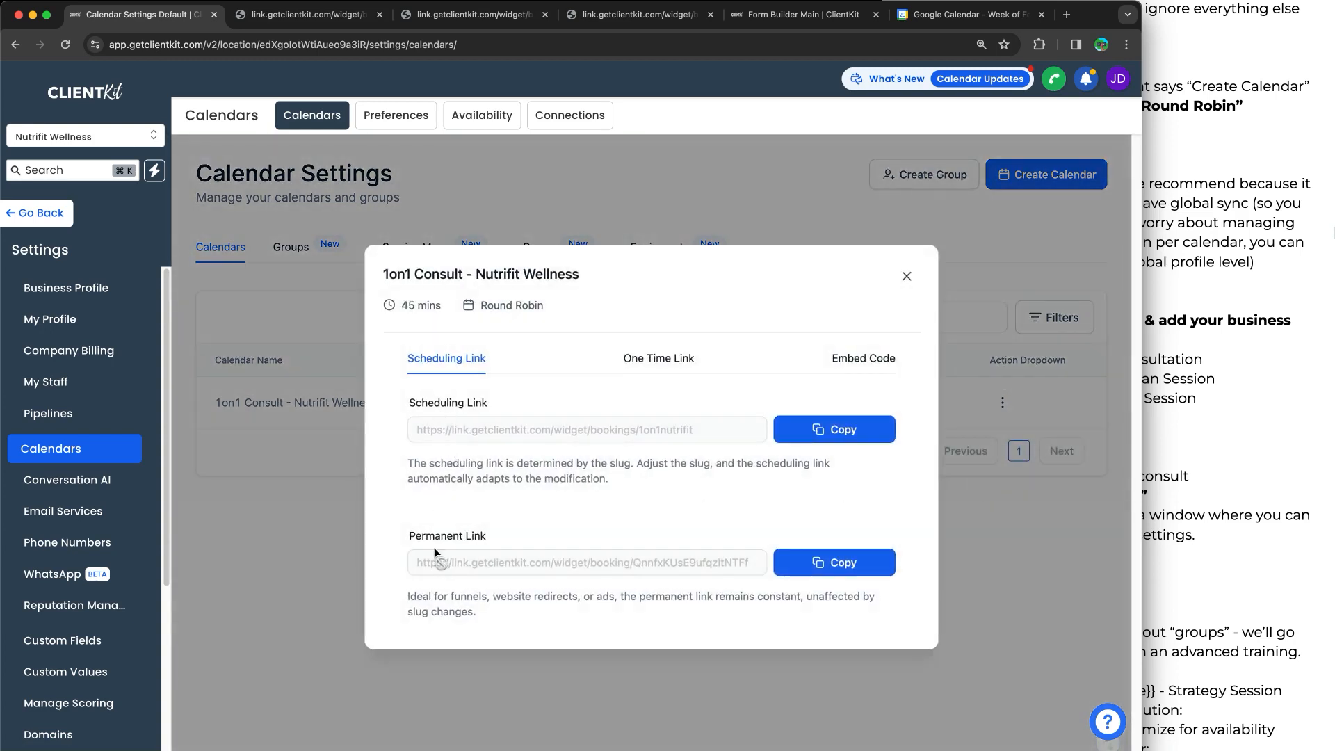
click(669, 362)
click(433, 408)
click(906, 282)
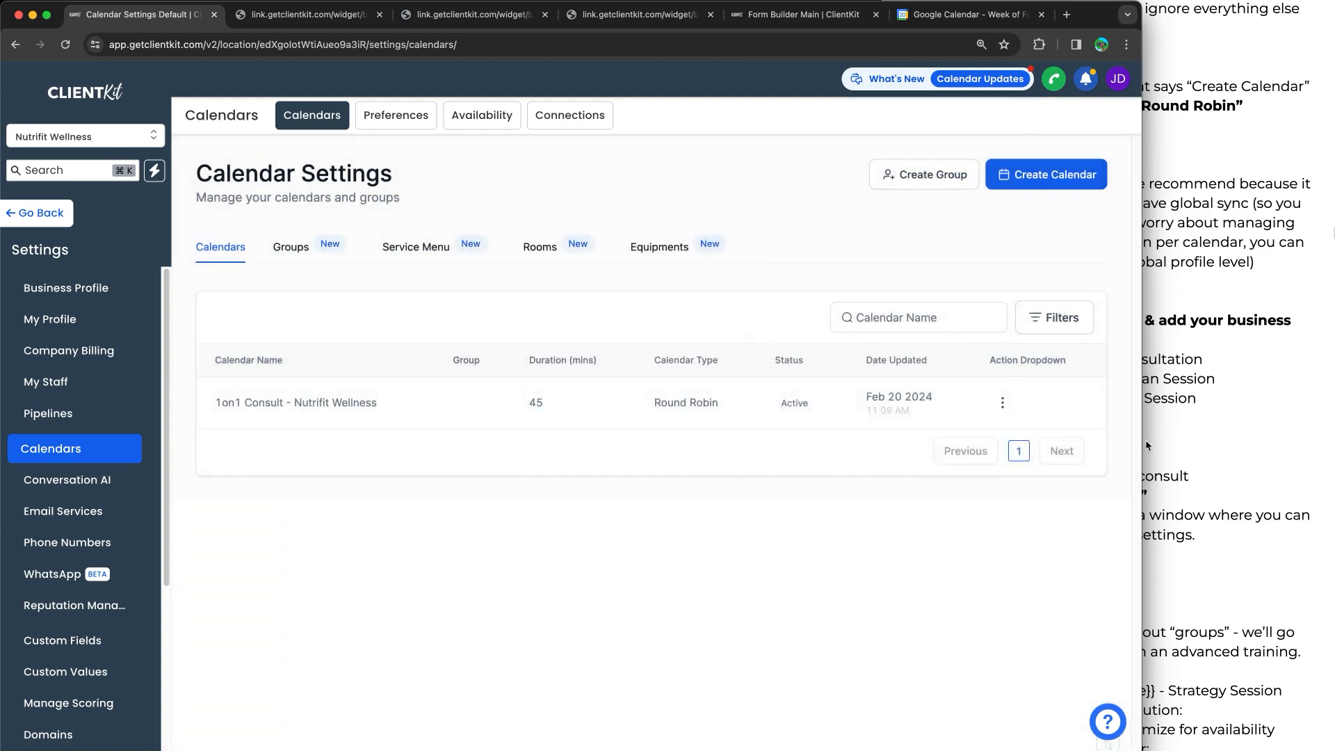
Switch to the training document and review the step-by-step instructions for creating a booking calendar
click(1171, 432)
scroll(1075, 429, up, 6)
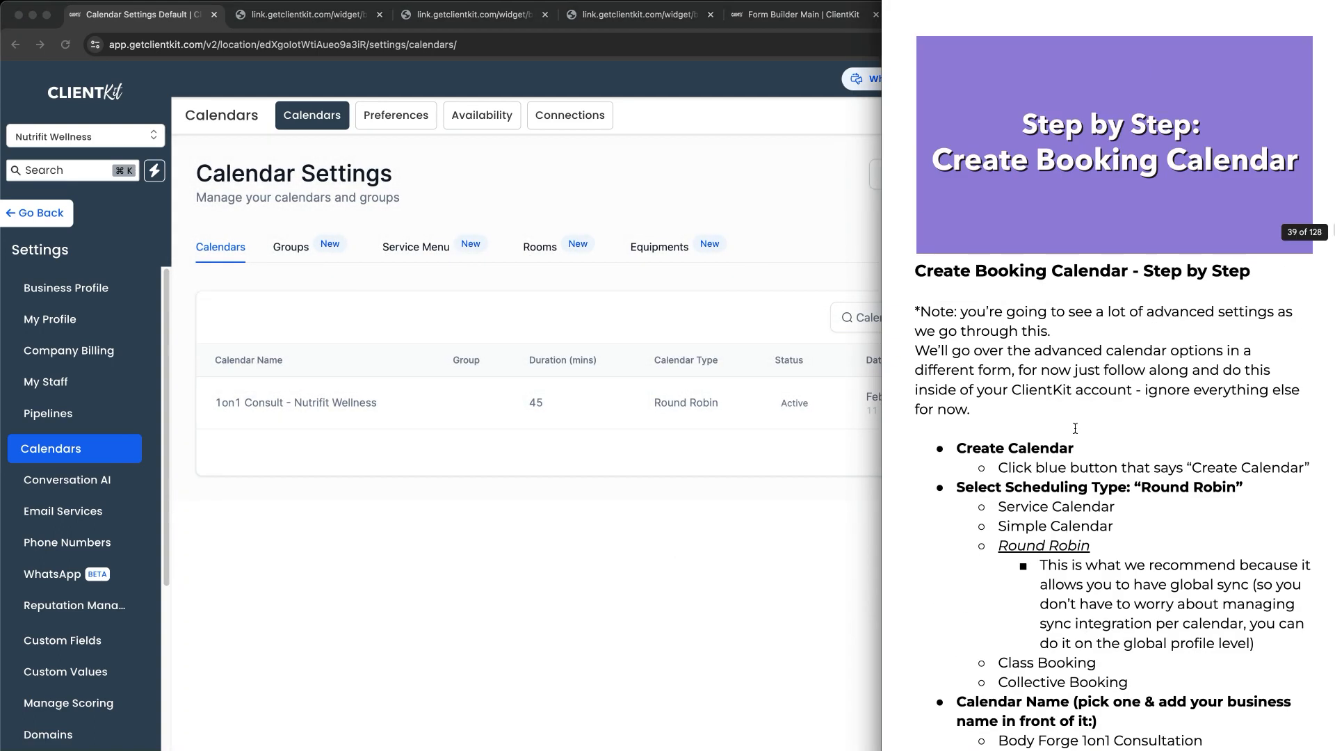
scroll(1075, 428, down, 10)
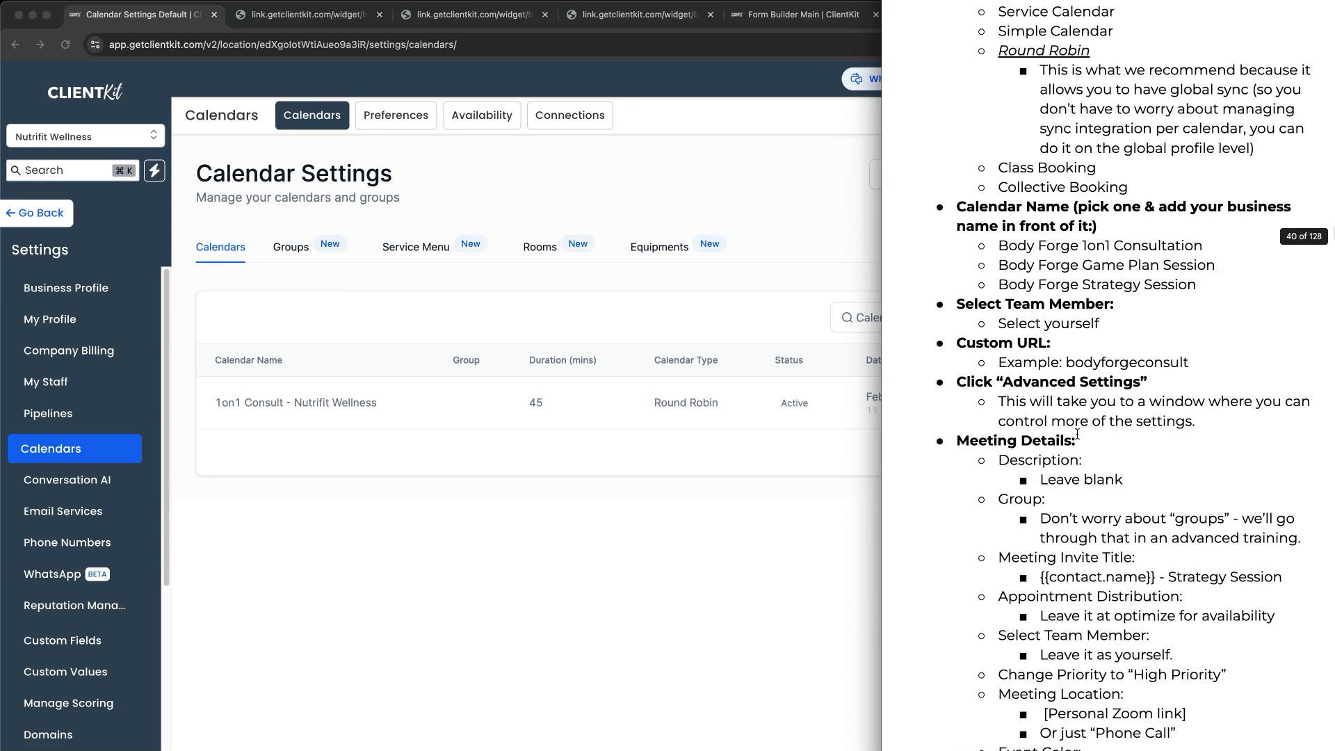
scroll(1077, 433, down, 4)
scroll(1069, 372, down, 3)
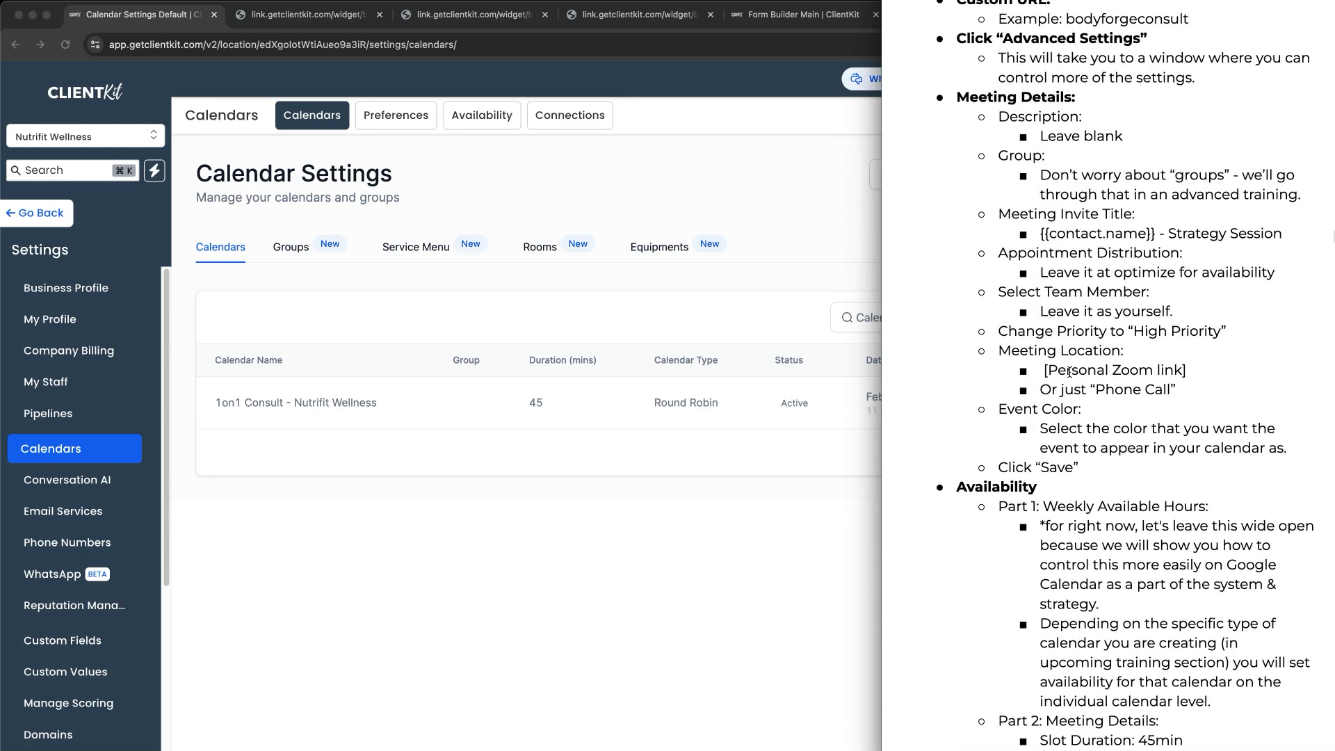
scroll(1069, 372, down, 13)
scroll(1086, 414, down, 11)
scroll(1086, 414, down, 16)
scroll(1226, 471, up, 17)
scroll(1225, 471, down, 17)
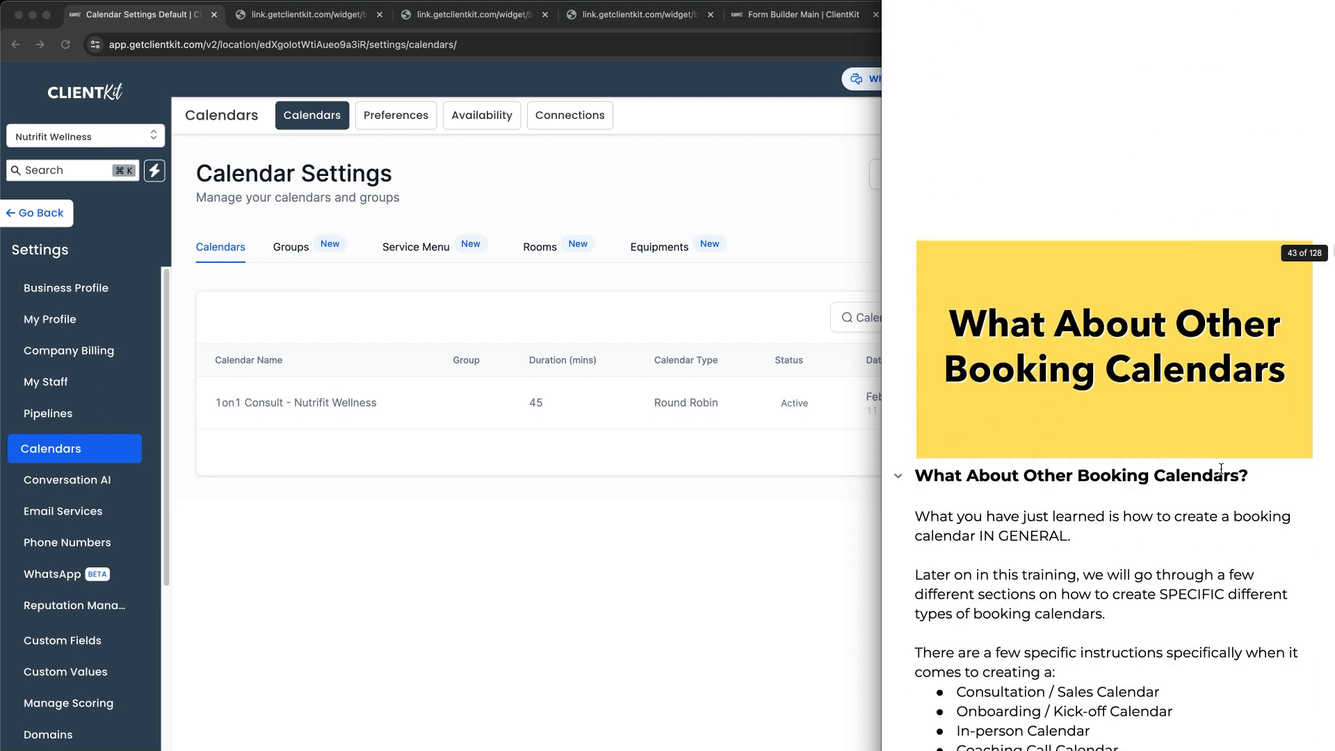
Read the training document's section on other booking calendars through to the Create Booking Calendar banner
scroll(1221, 470, down, 6)
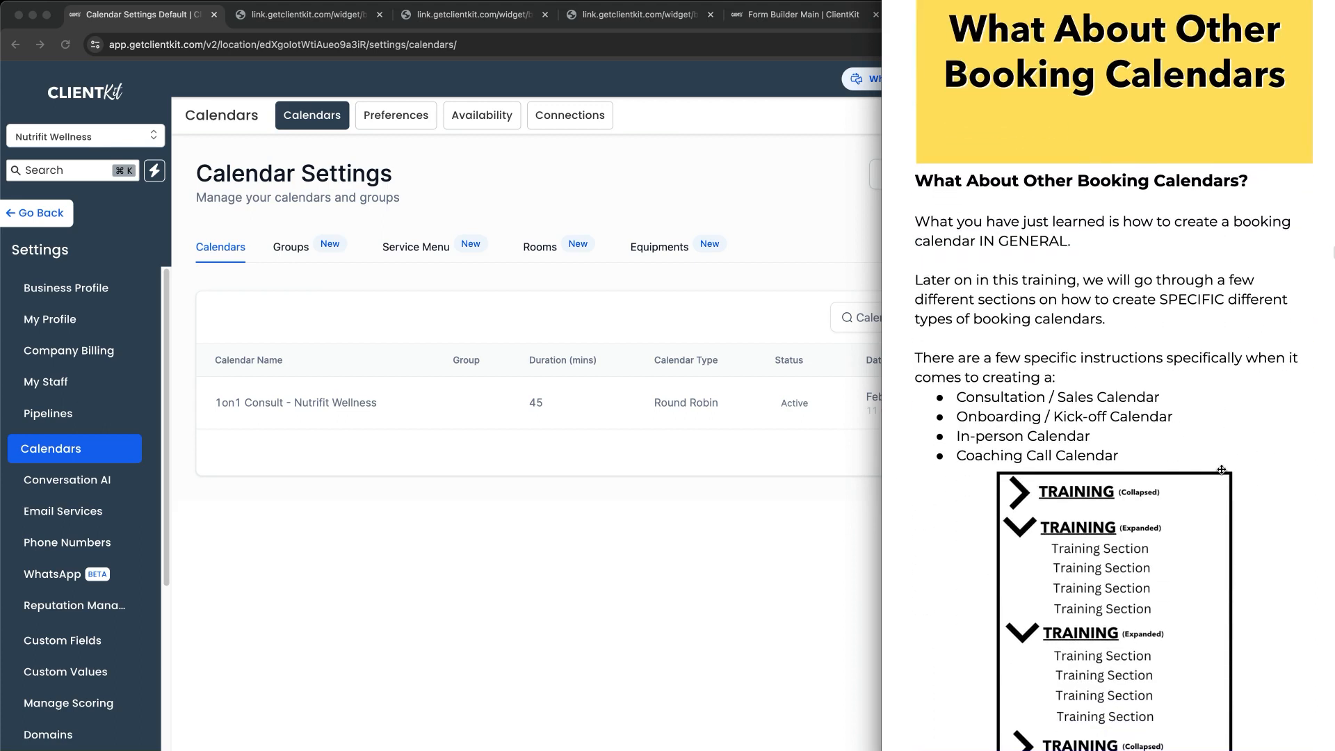
scroll(1222, 470, down, 2)
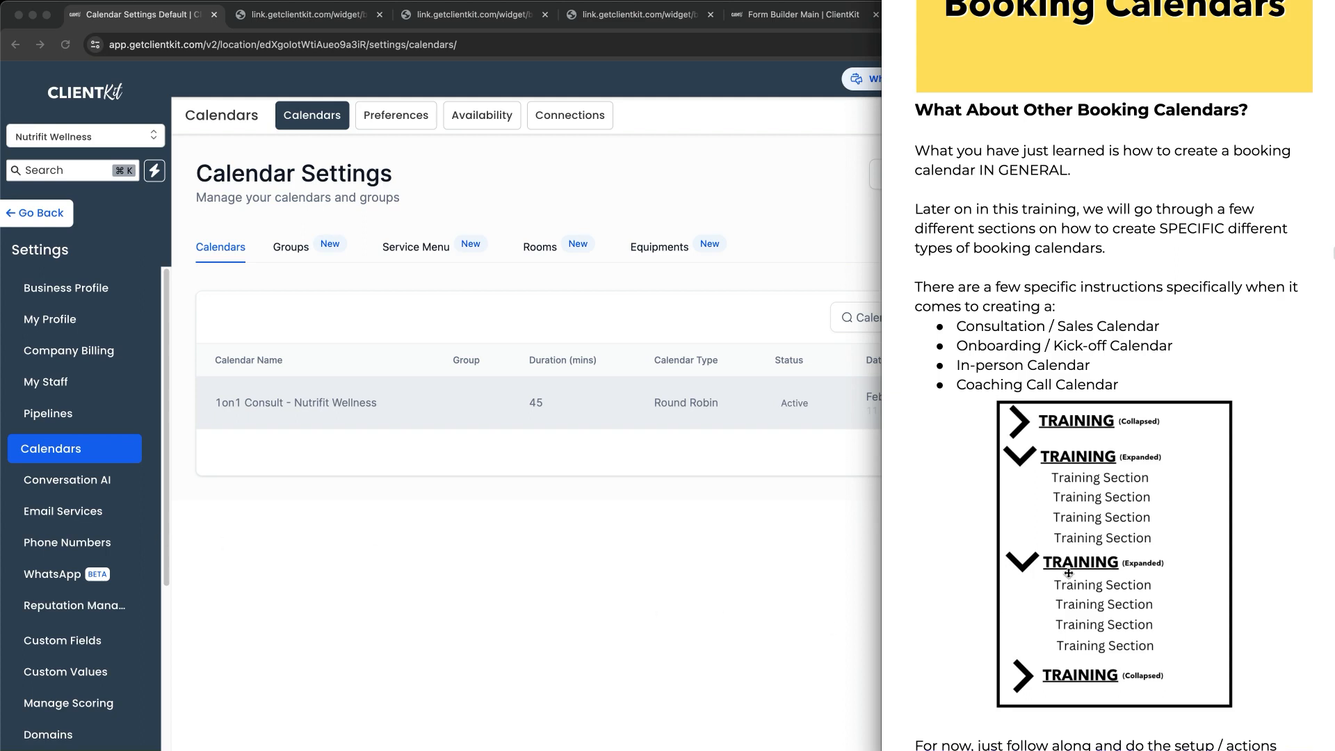
scroll(1092, 530, down, 3)
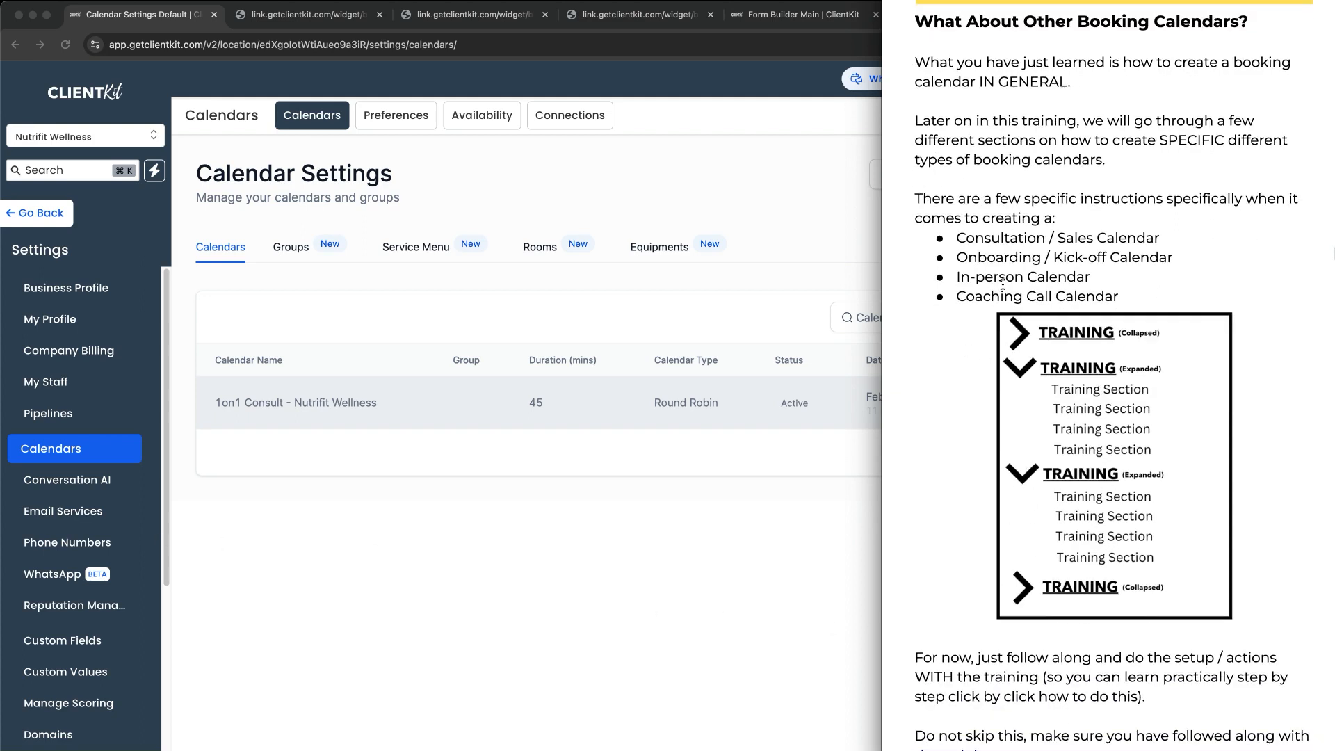
scroll(1054, 358, down, 5)
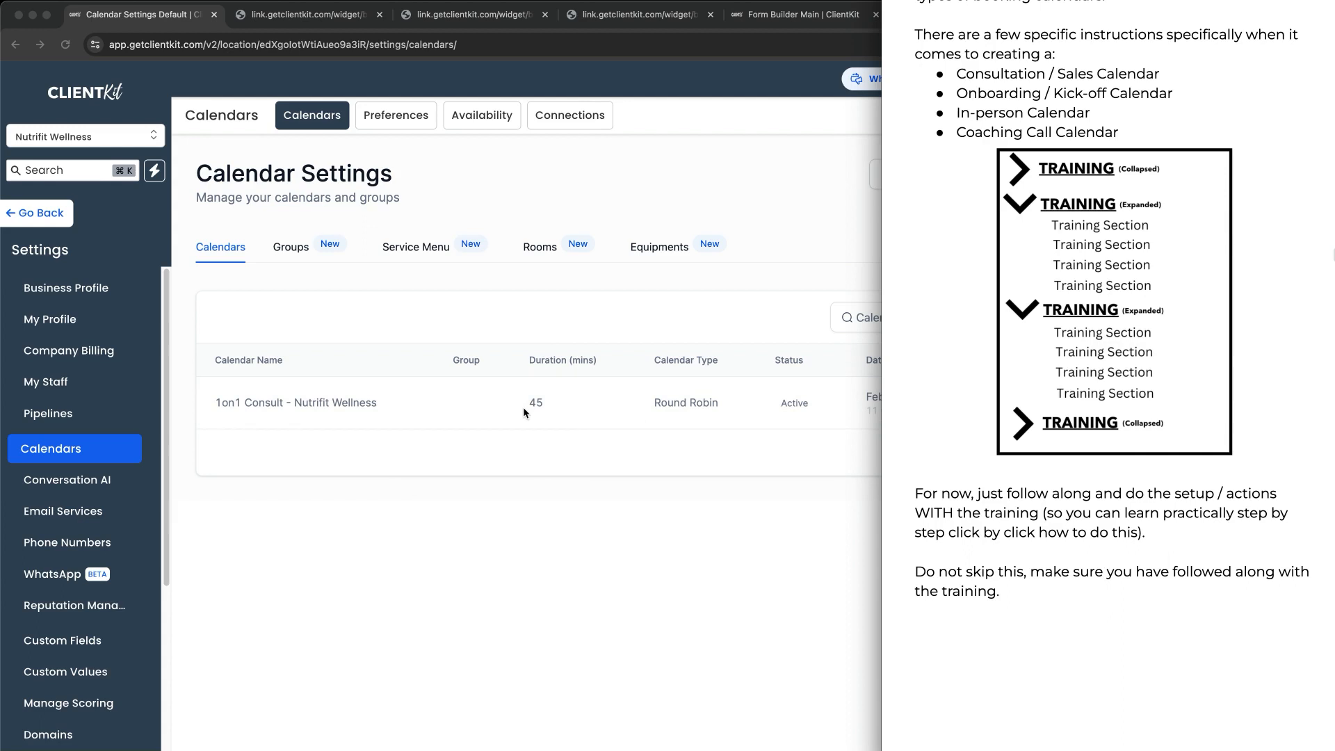
scroll(1107, 462, down, 10)
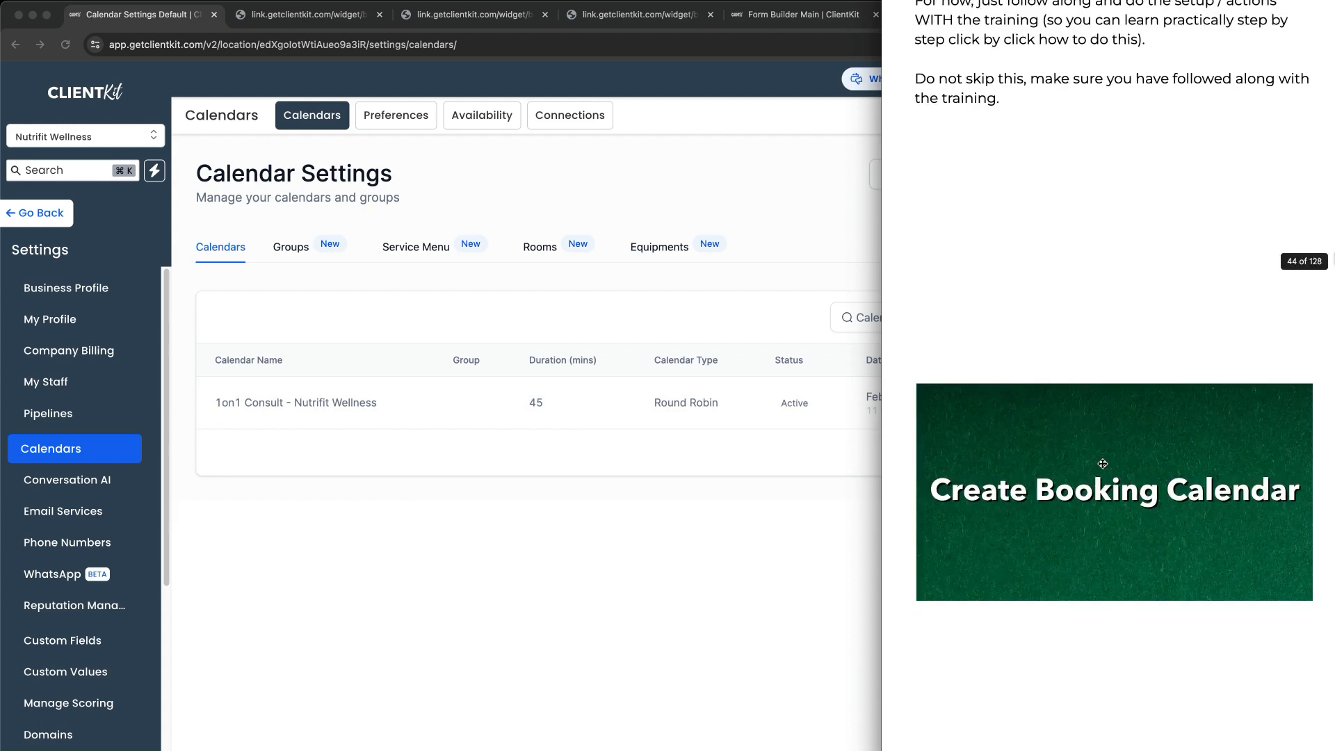
scroll(1102, 464, down, 1)
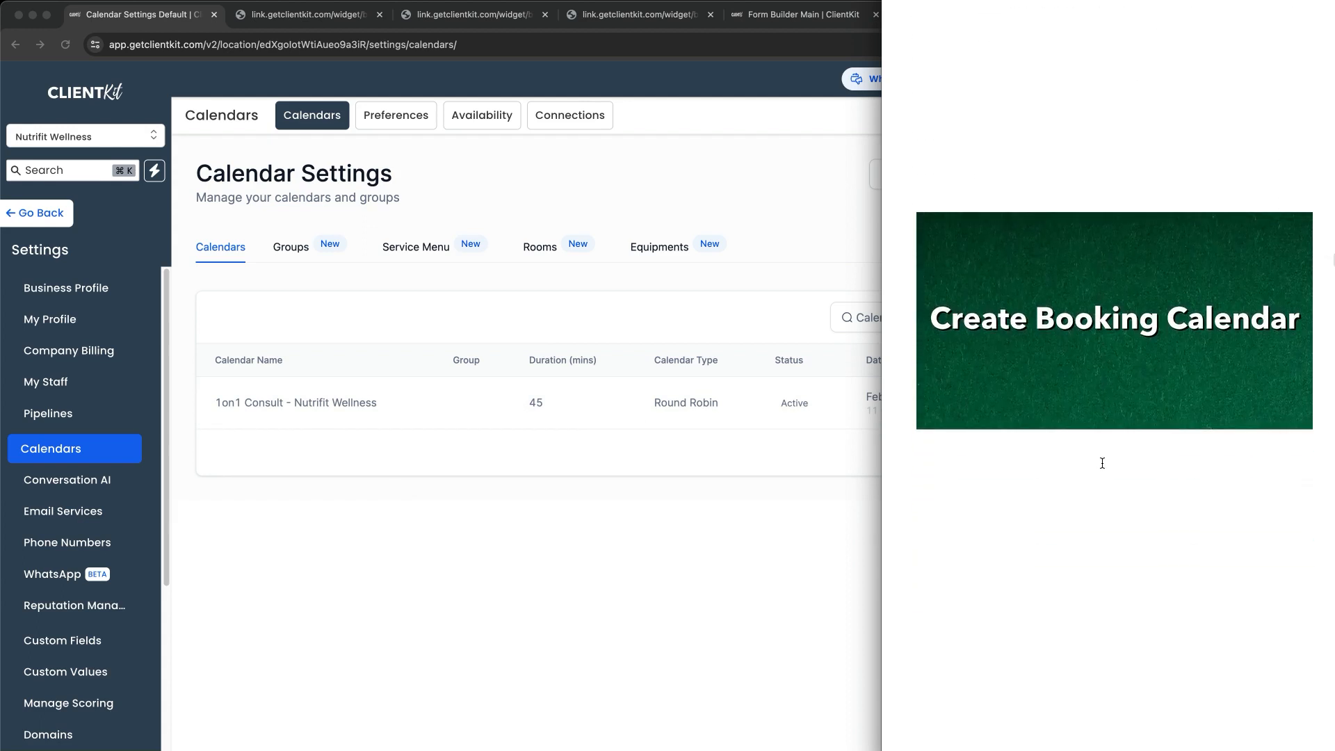